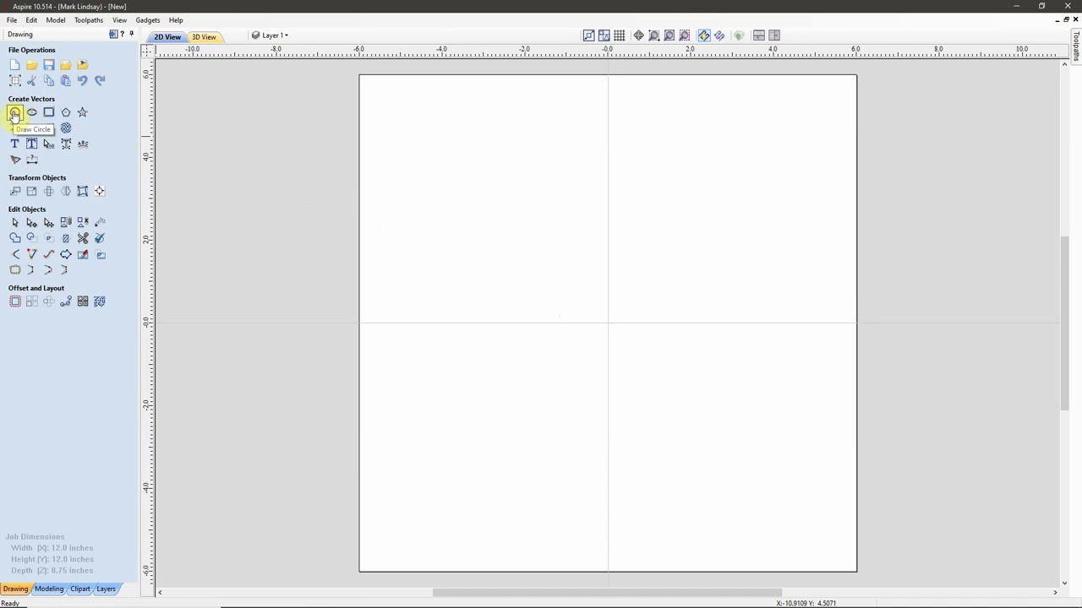
Step: Draw a circle with a 6.0 inch diameter centred at X 0.0, Y 0.0
left_click(14, 114)
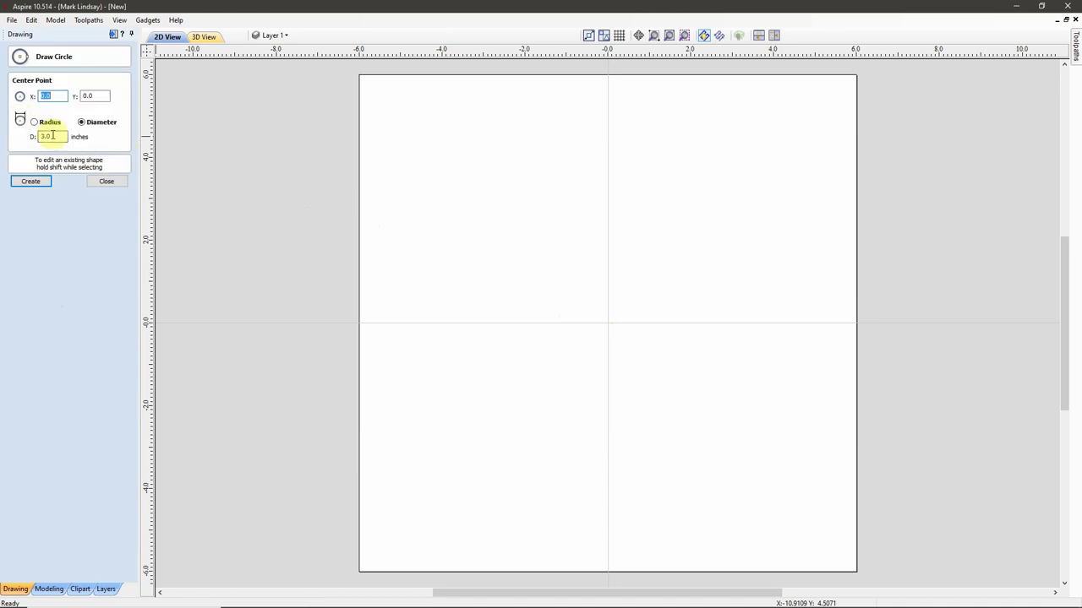
left_click_drag(56, 136, 42, 137)
type("6")
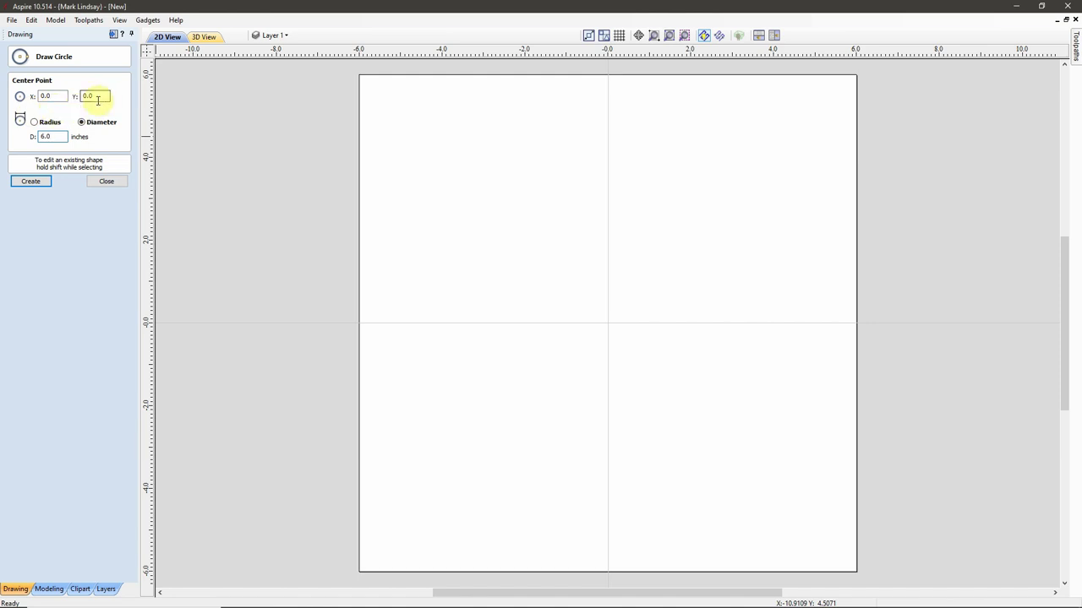
left_click(30, 183)
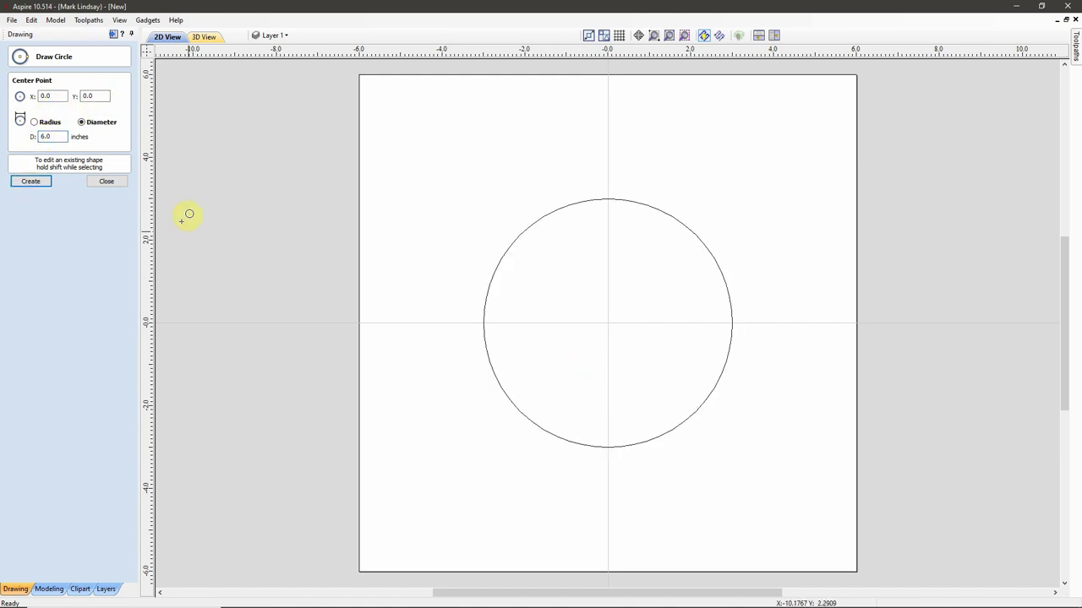
left_click(107, 182)
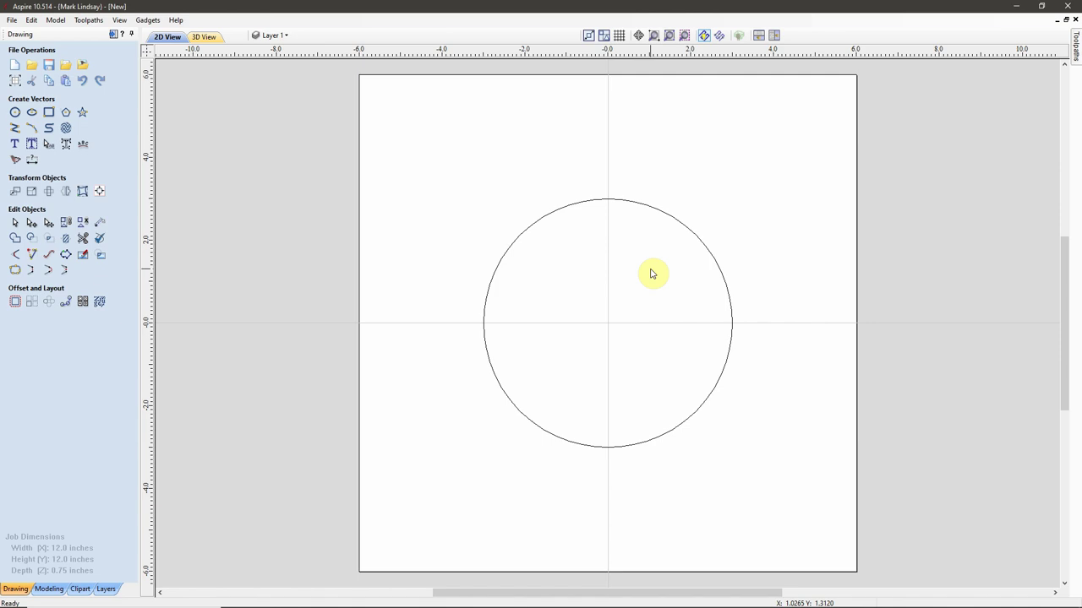
Step: Put the circle into node editing and reverse its vector direction
left_click(629, 201)
left_click(581, 239)
left_click(604, 263)
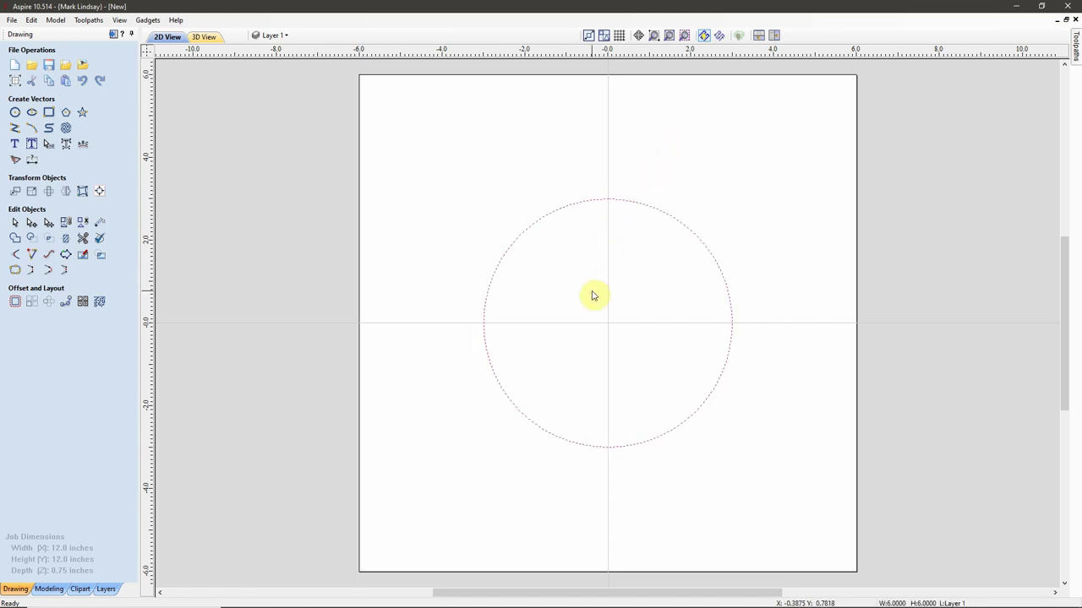
key("n")
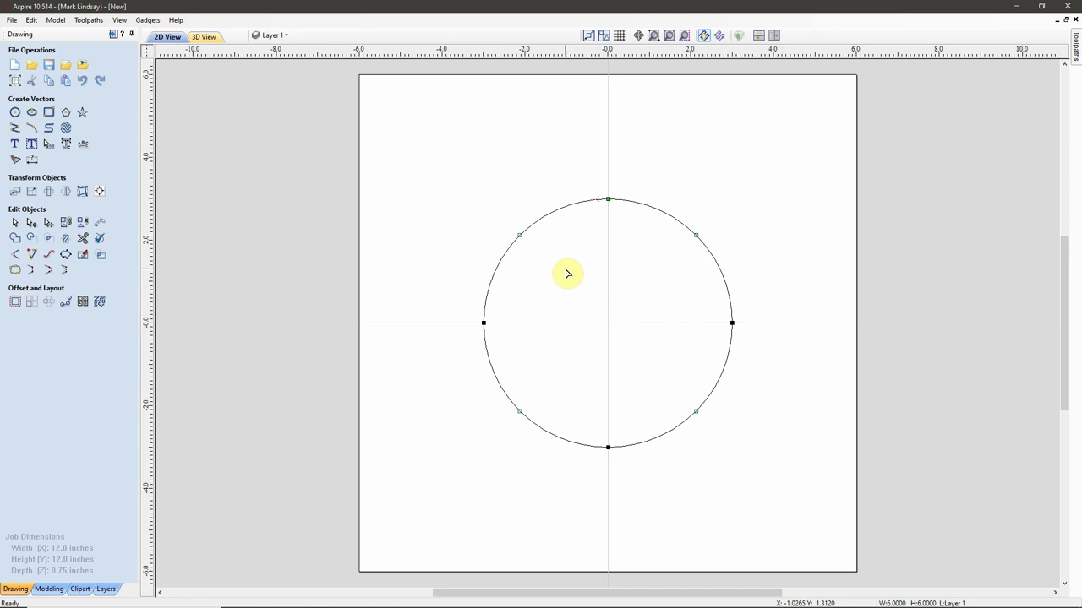
right_click(627, 204)
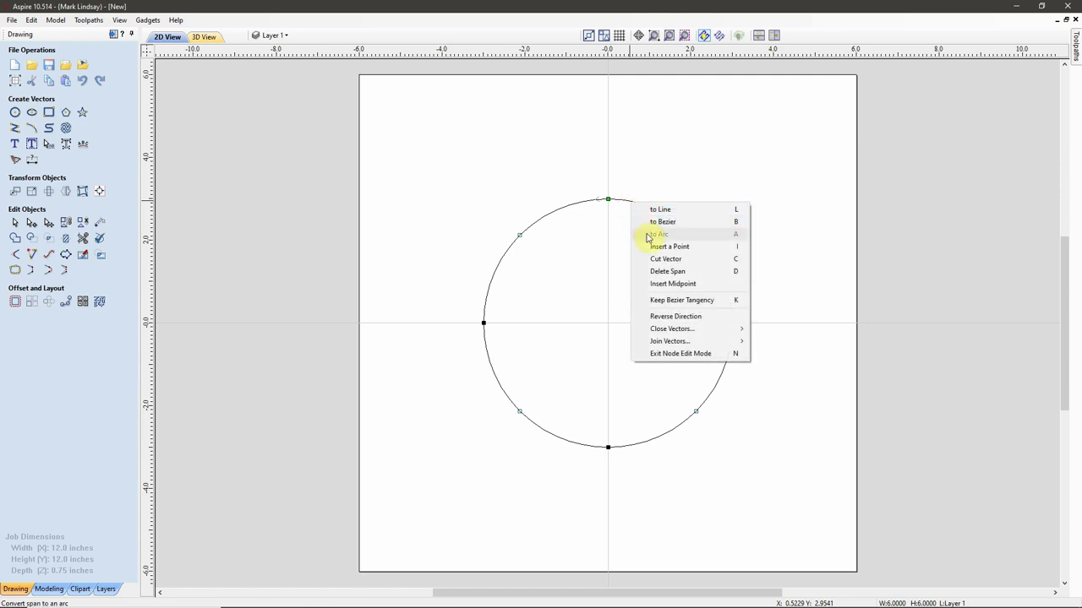
left_click(691, 318)
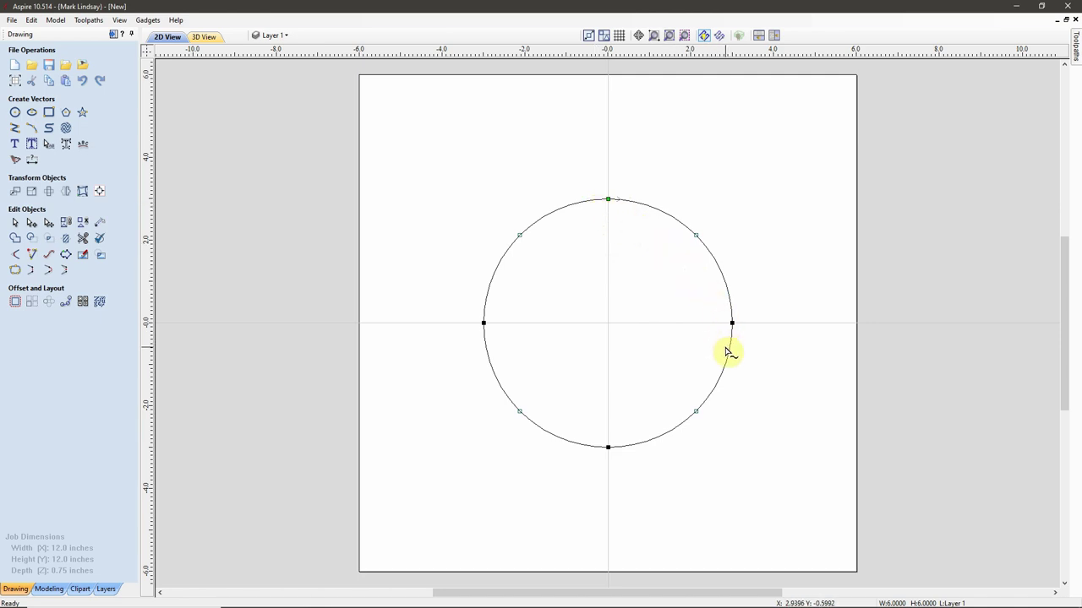
Step: Make the circle's left node, at X -3.0, Y 0.0, its start point
left_click(608, 203)
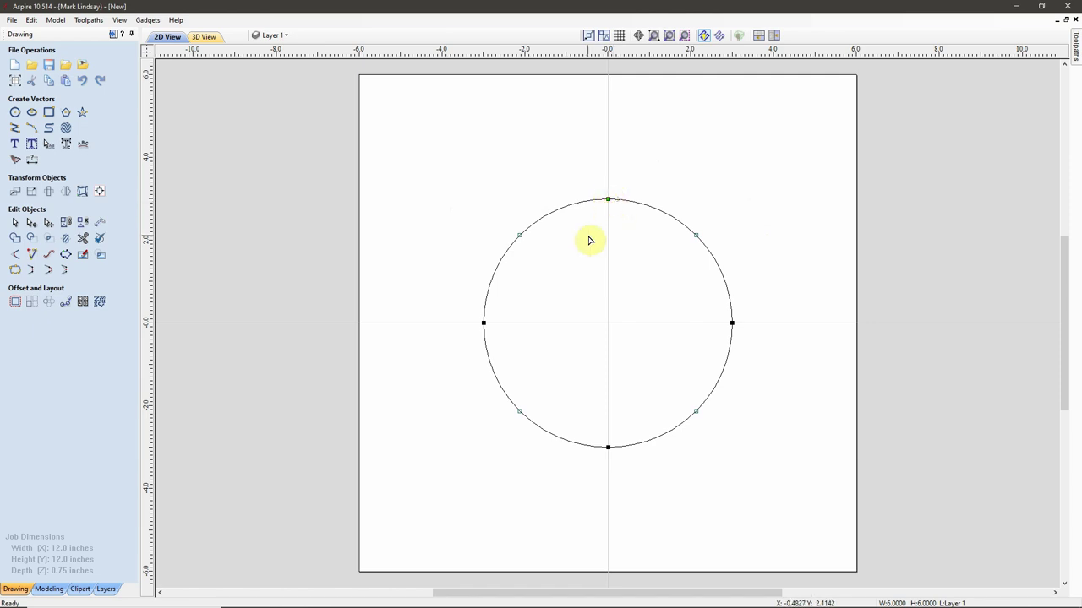
right_click(484, 324)
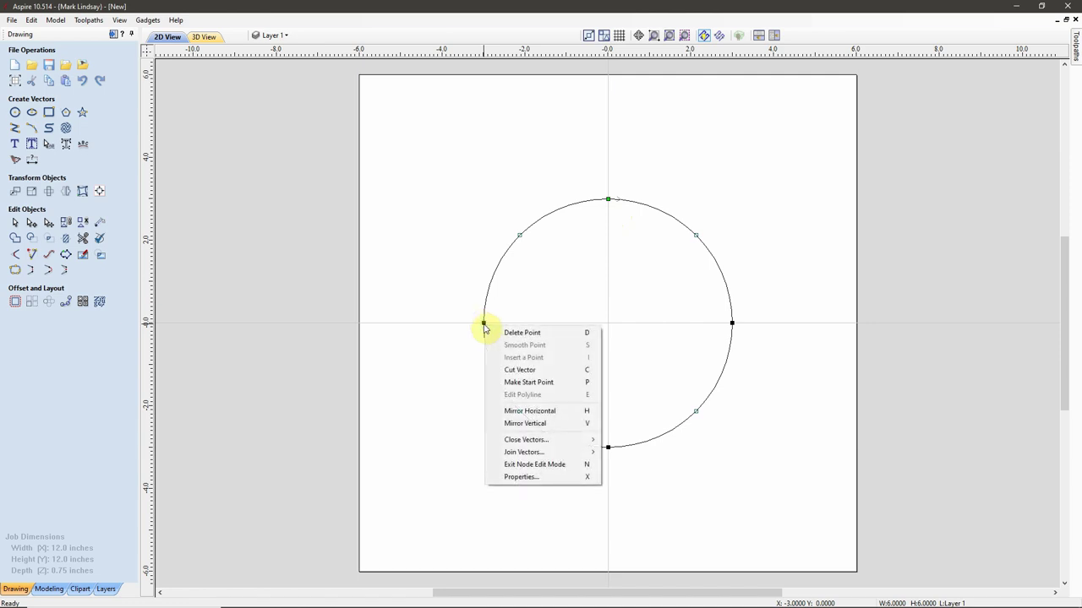
left_click(547, 384)
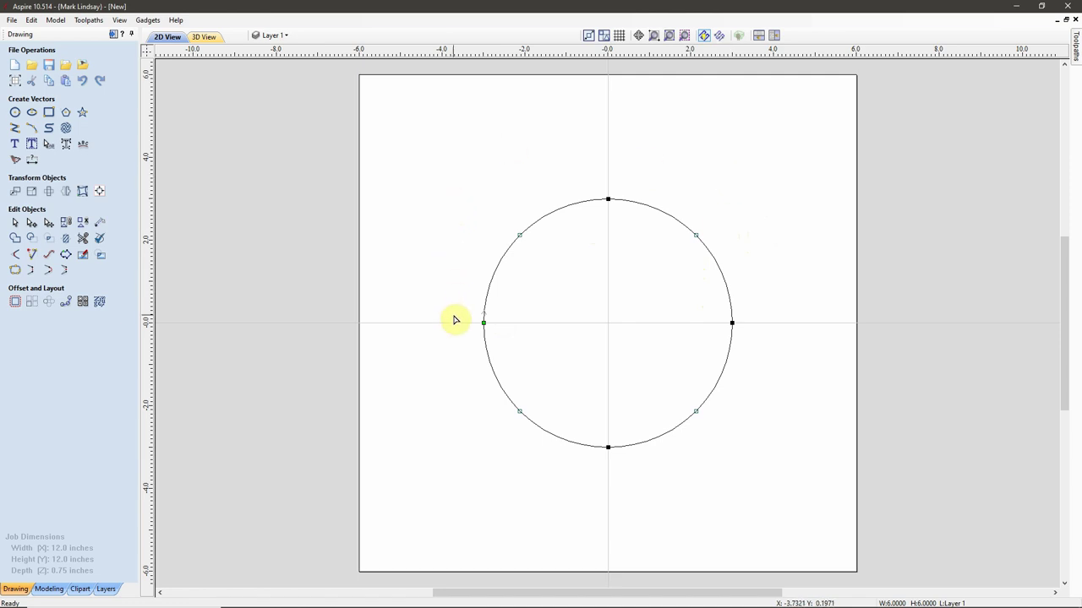
key("p")
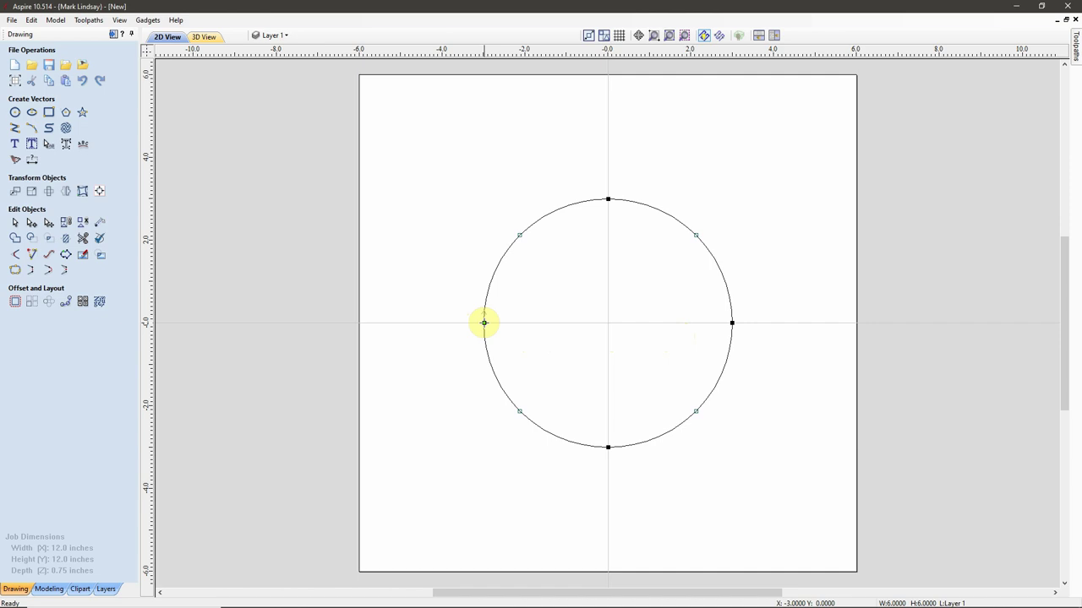
Step: Cut the circle at its left and right nodes into two half circles and reverse the direction of the lower half
right_click(484, 322)
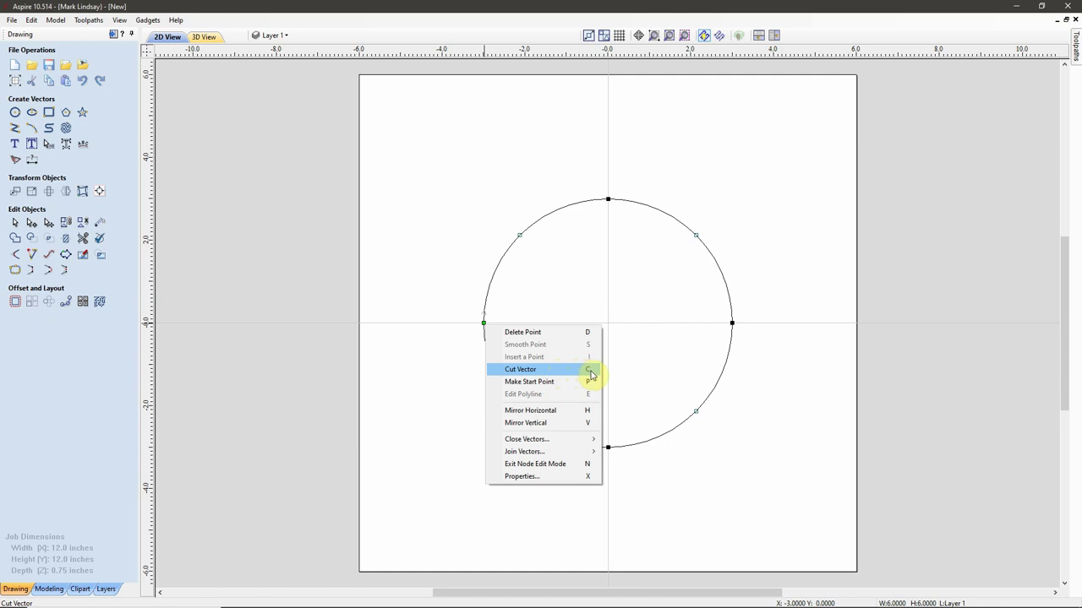
left_click(522, 370)
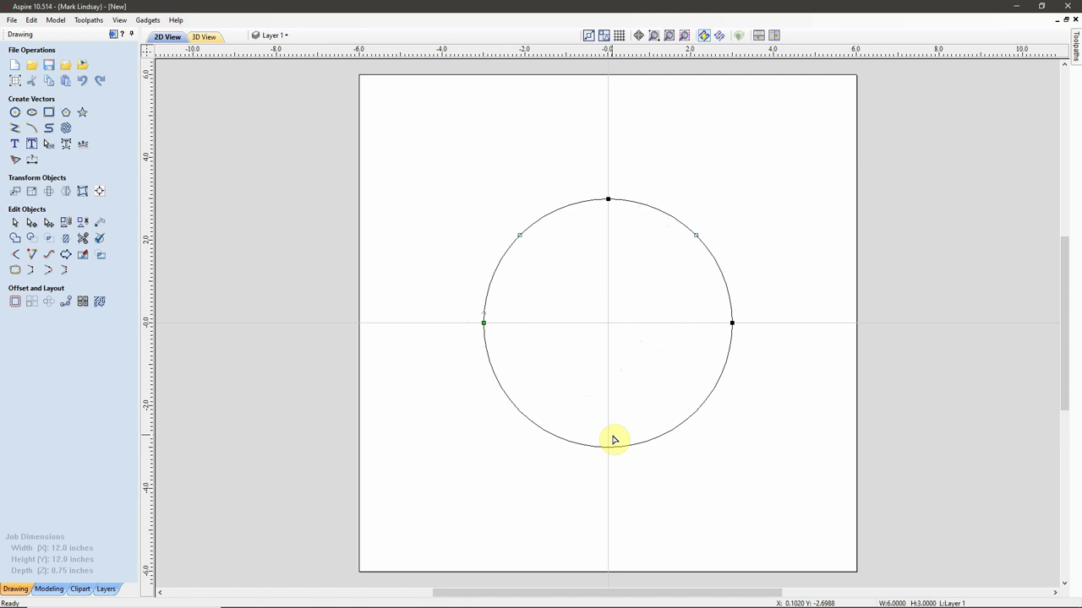
left_click(618, 347)
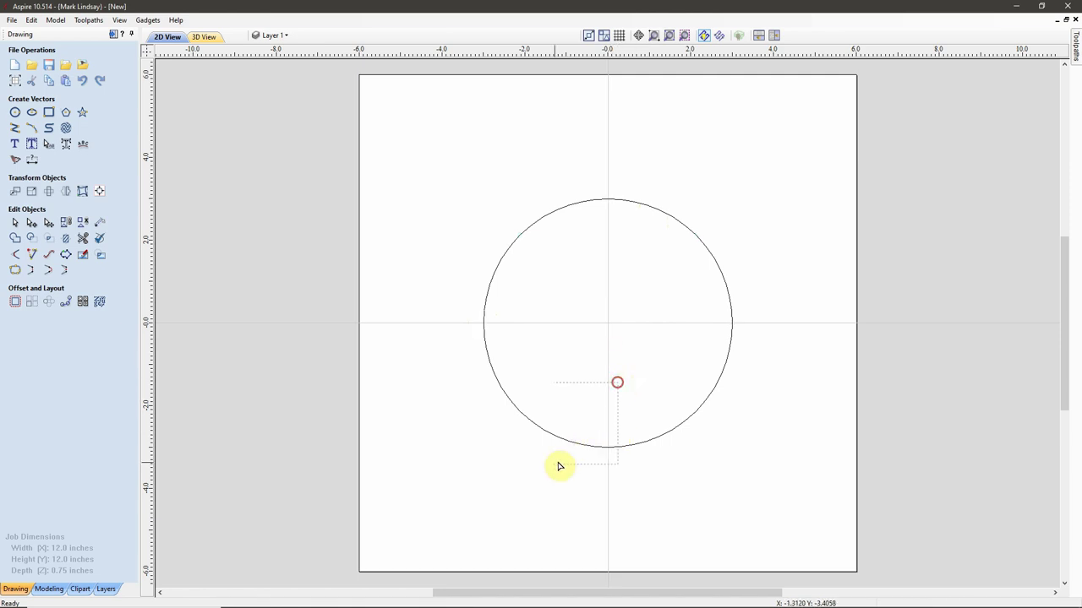
left_click_drag(559, 466, 549, 470)
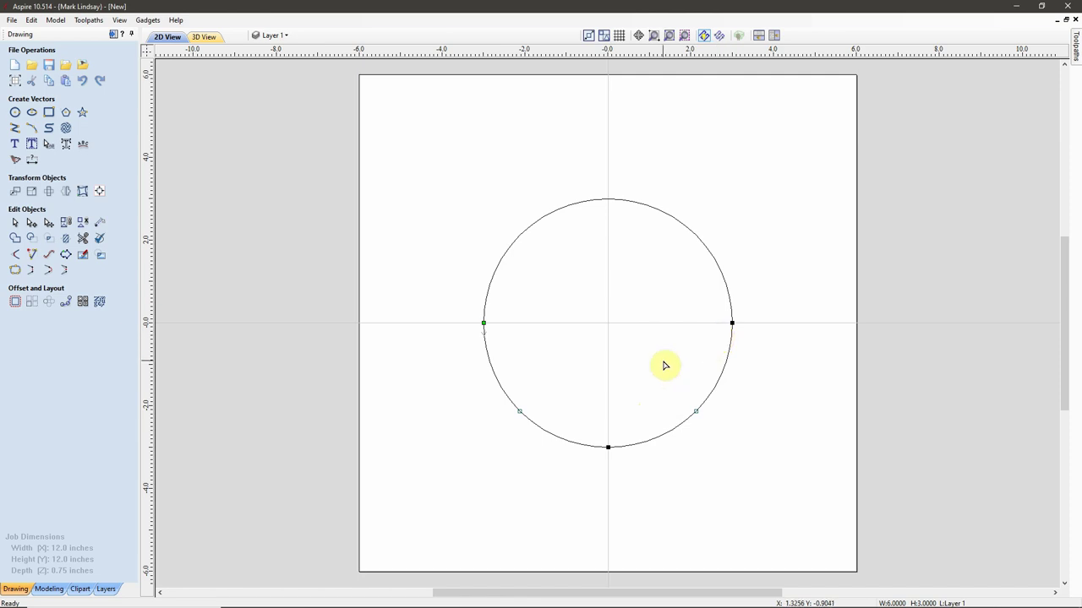
left_click(761, 458)
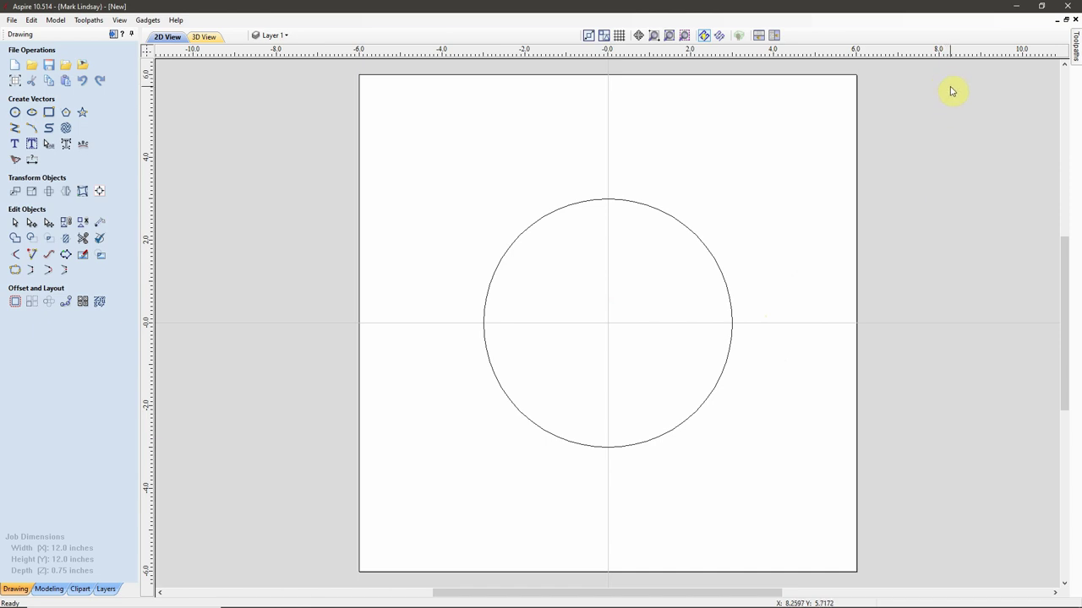
Step: Create the bold text "This Is" as a separate text object
left_click(14, 145)
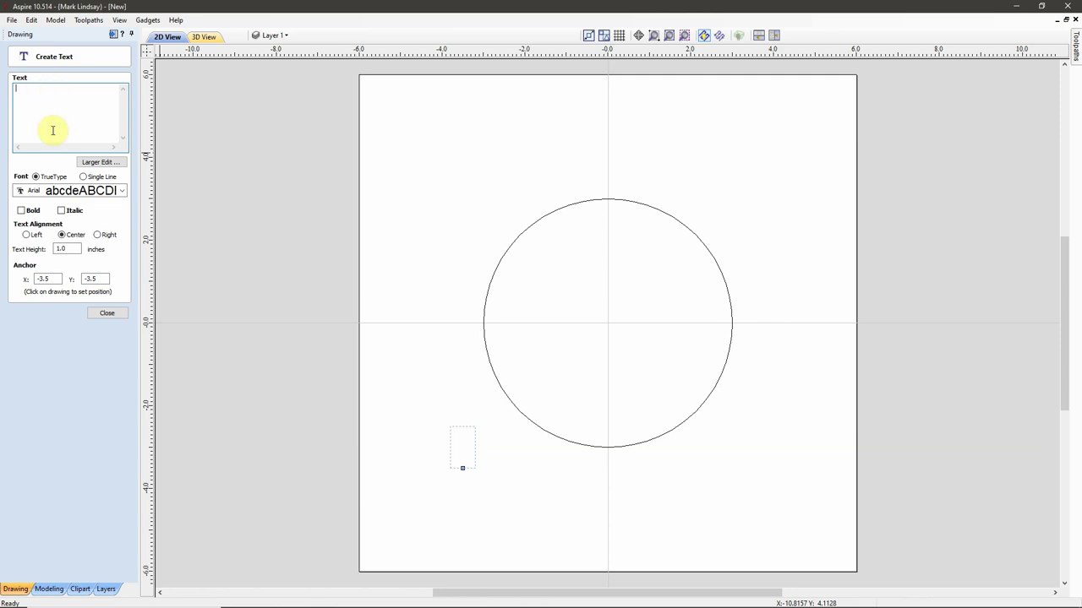
left_click(38, 88)
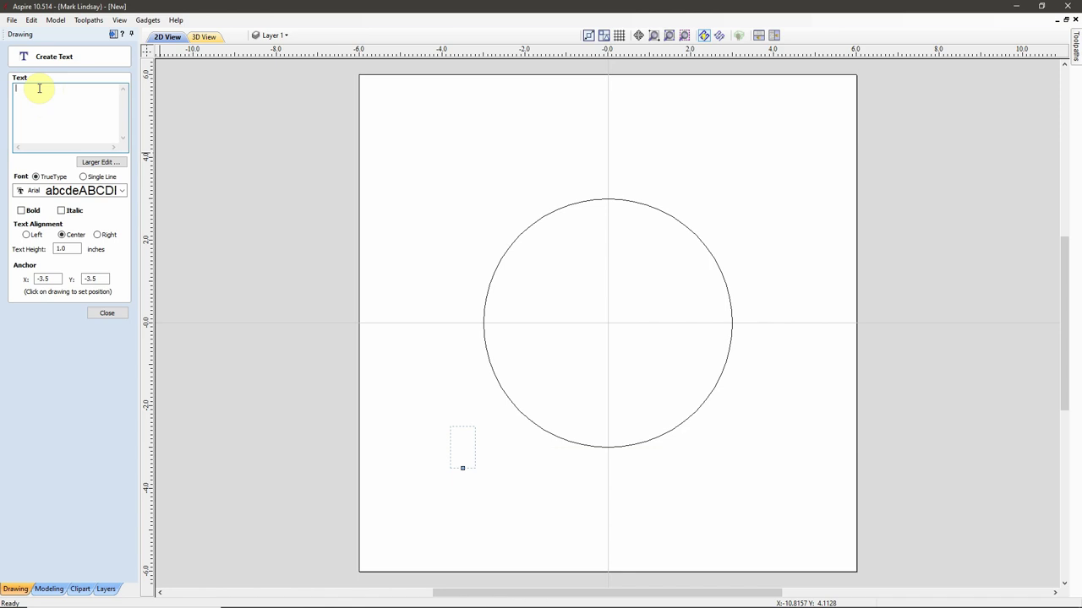
type("This Is")
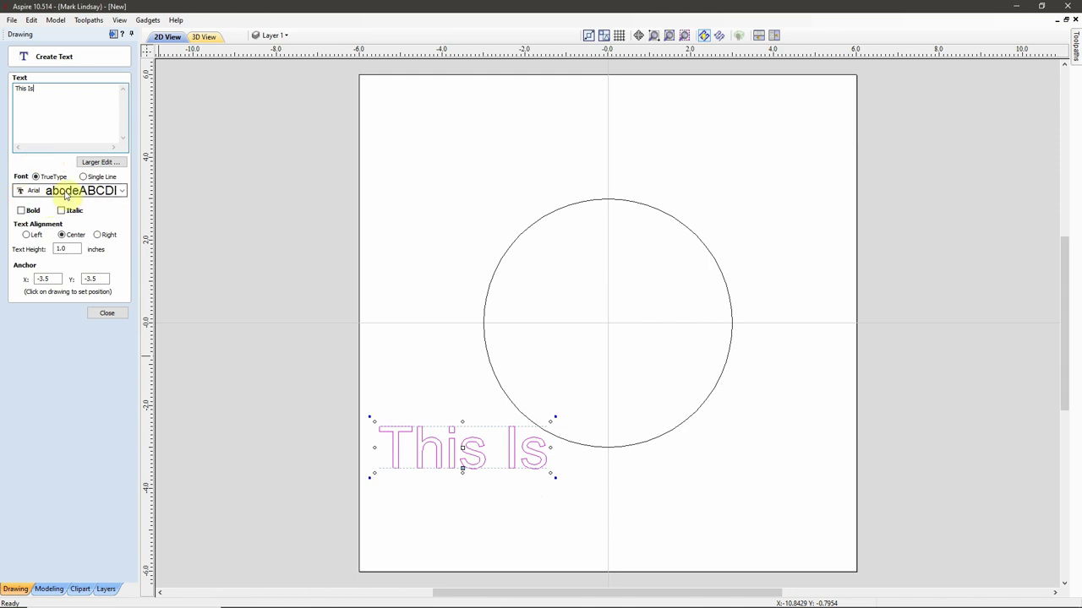
left_click(21, 210)
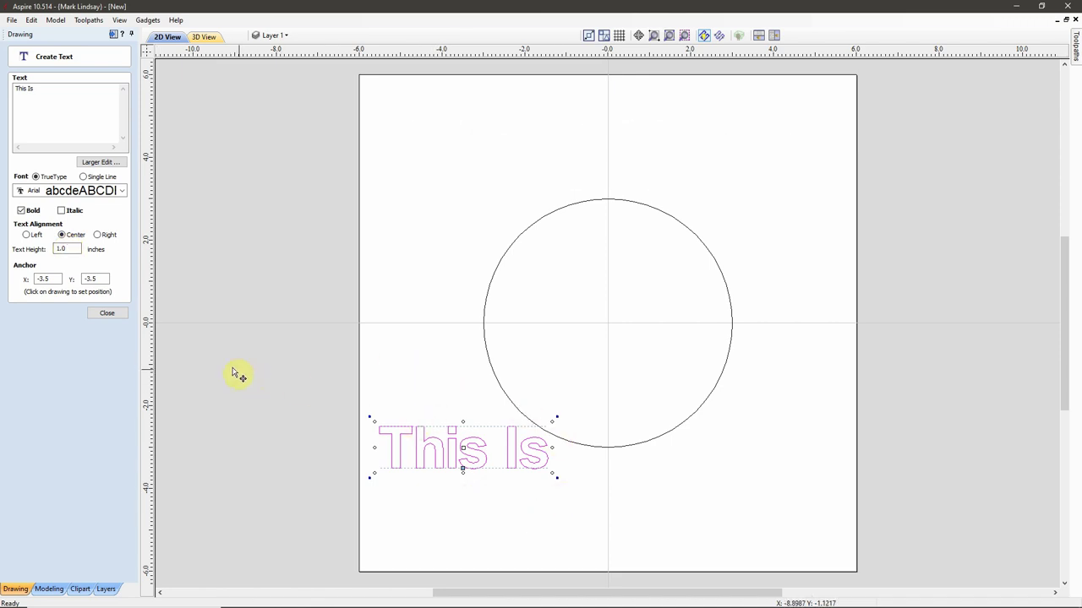
left_click(108, 313)
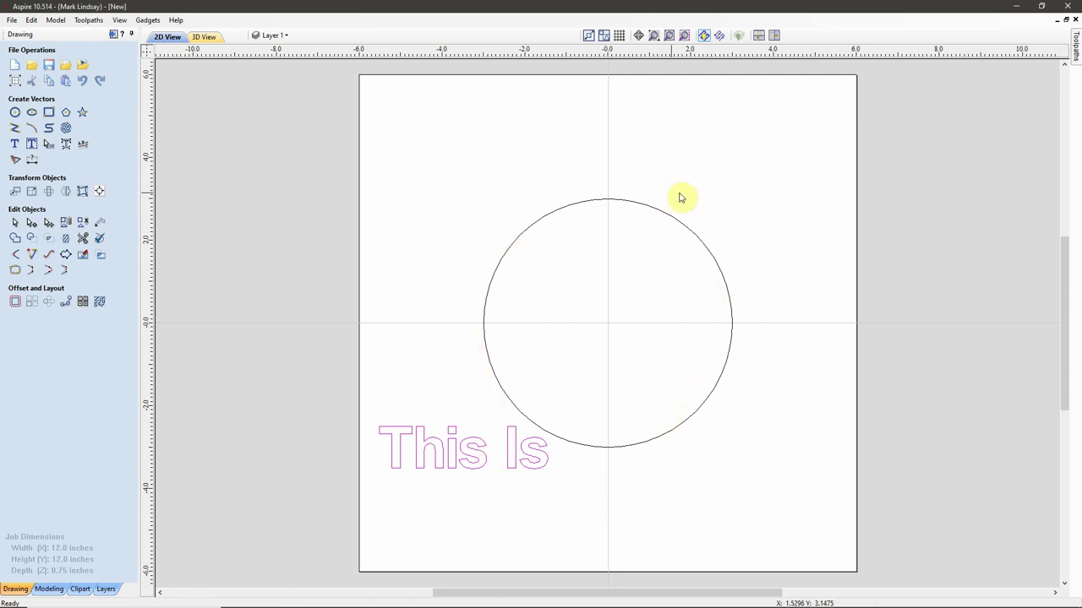
Step: Wrap the "This Is" text onto the upper half circle with Text on a Curve
left_click_drag(683, 193, 617, 237)
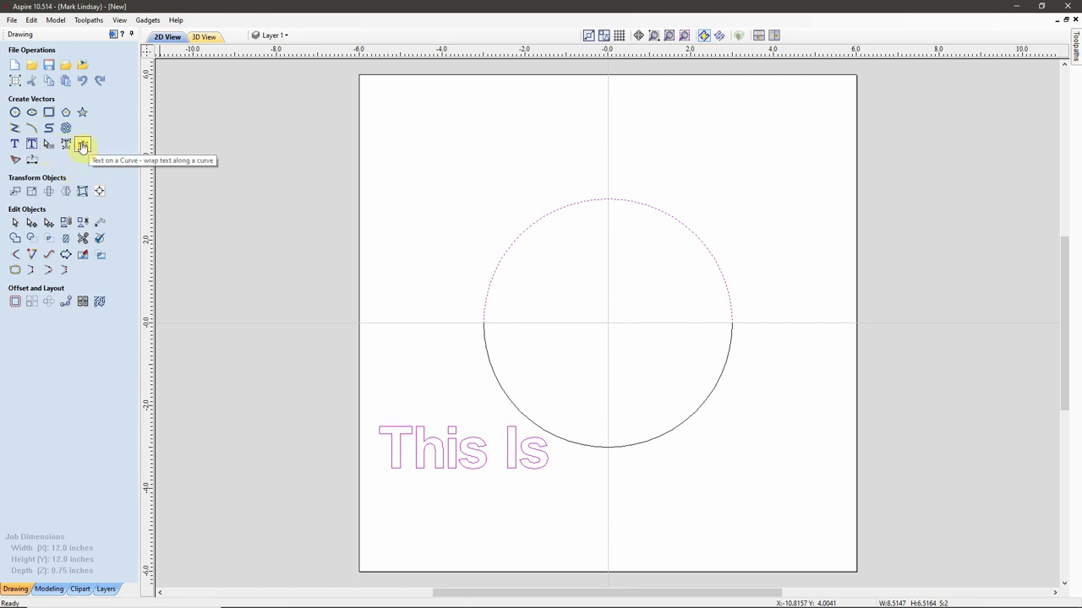
left_click(82, 145)
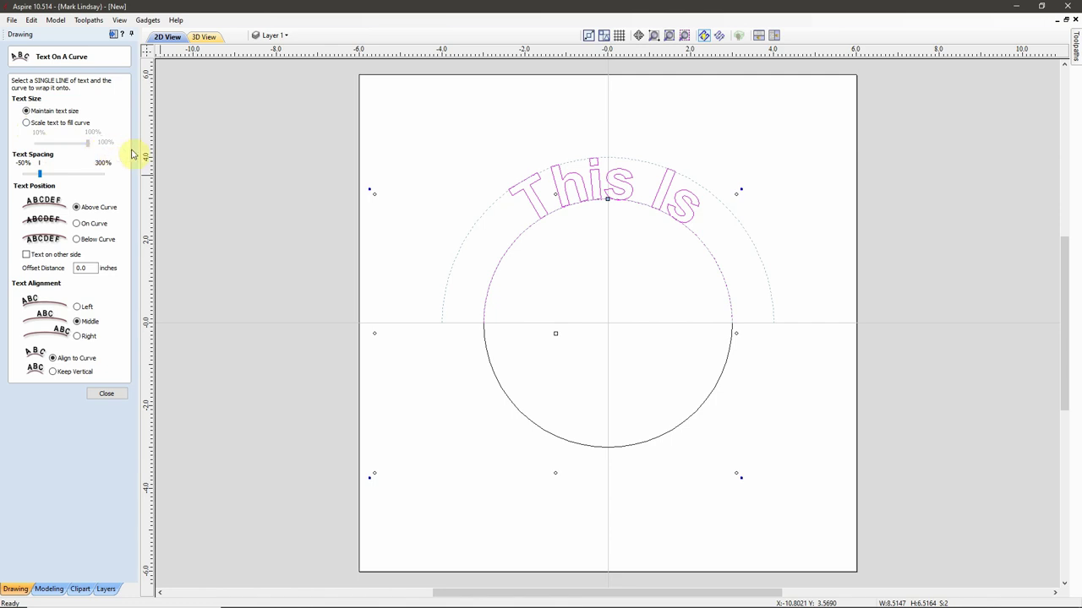
Step: Try scaling the text to fill the curve, the On Curve and Below Curve positions, and placing the text on the other side
left_click(26, 123)
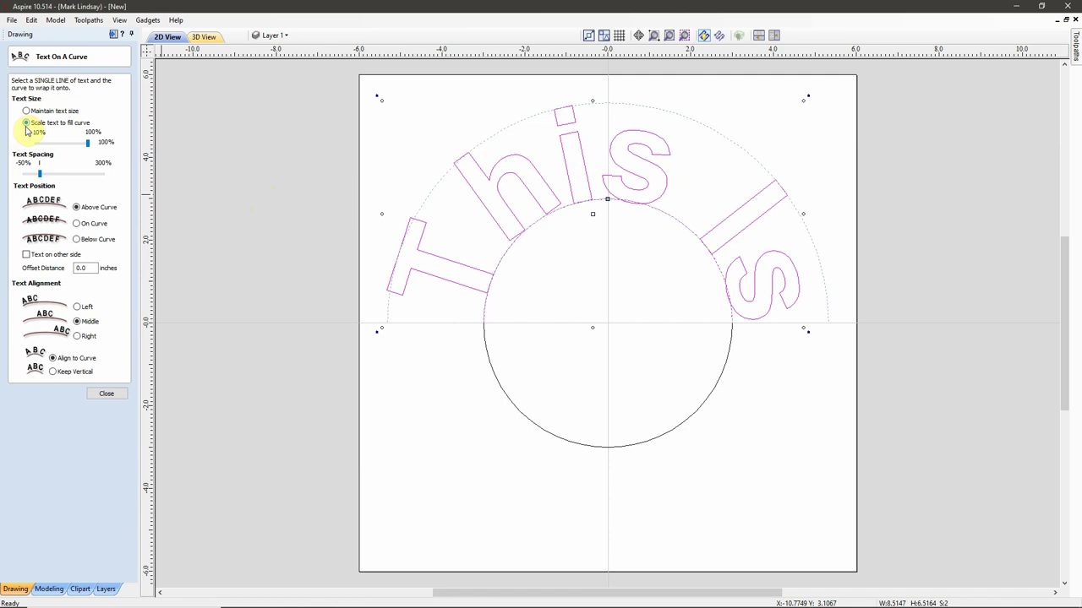
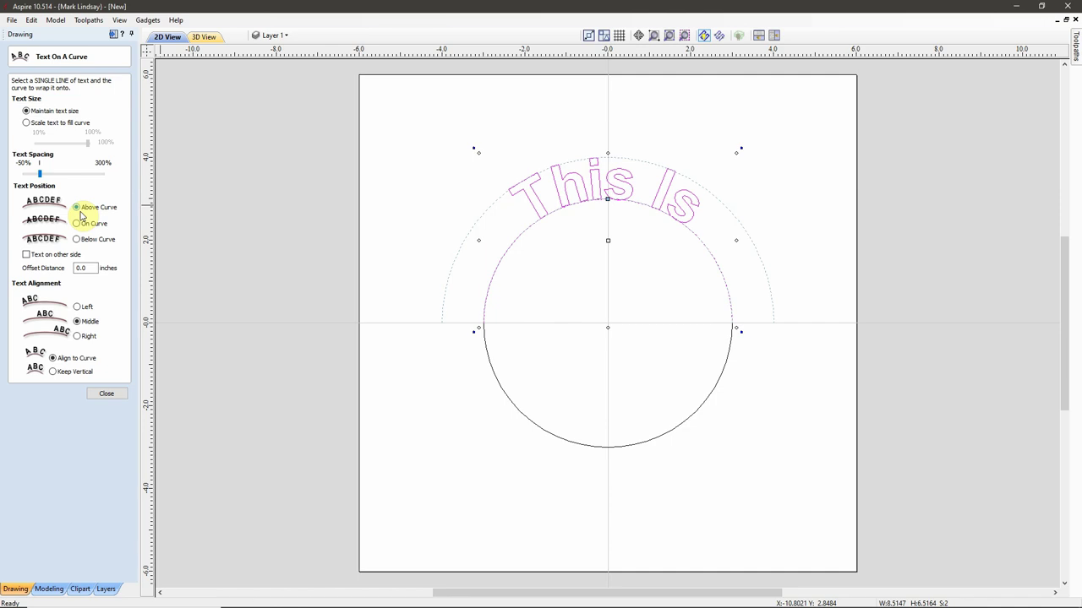
left_click(77, 224)
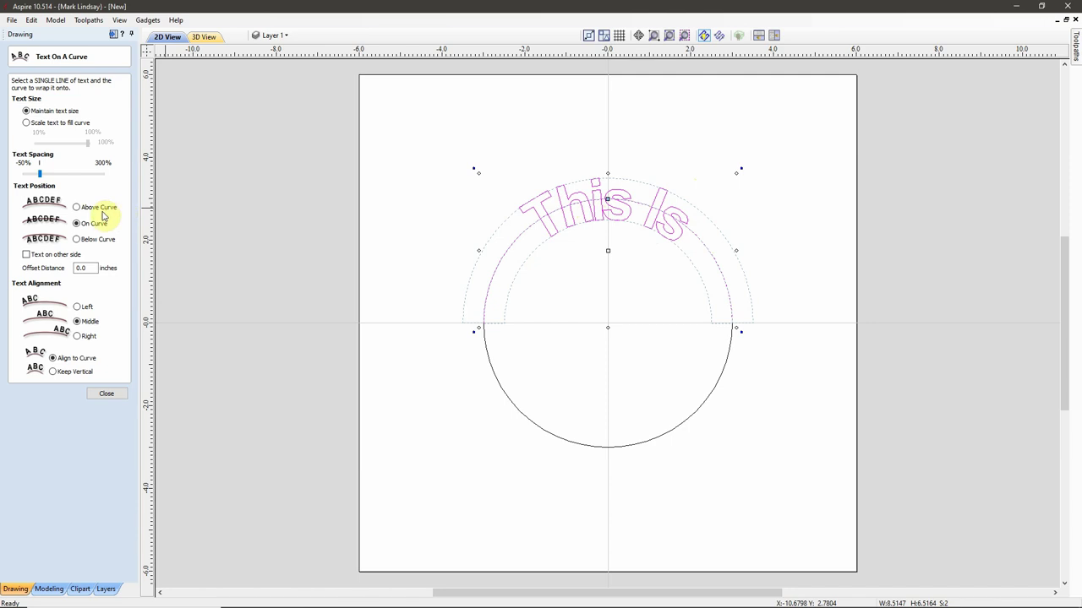
left_click(76, 240)
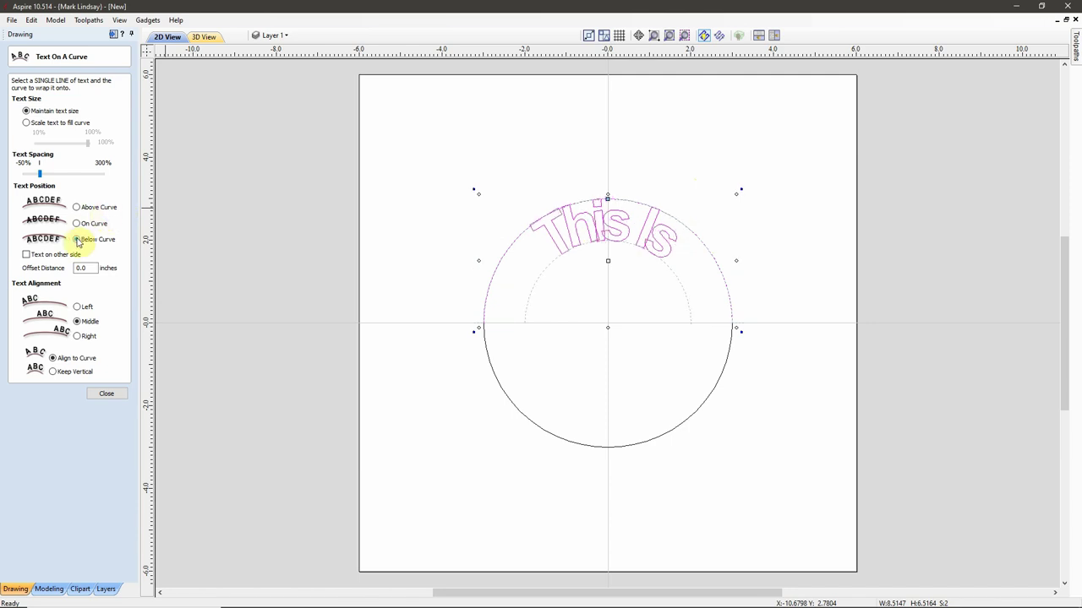
left_click(76, 207)
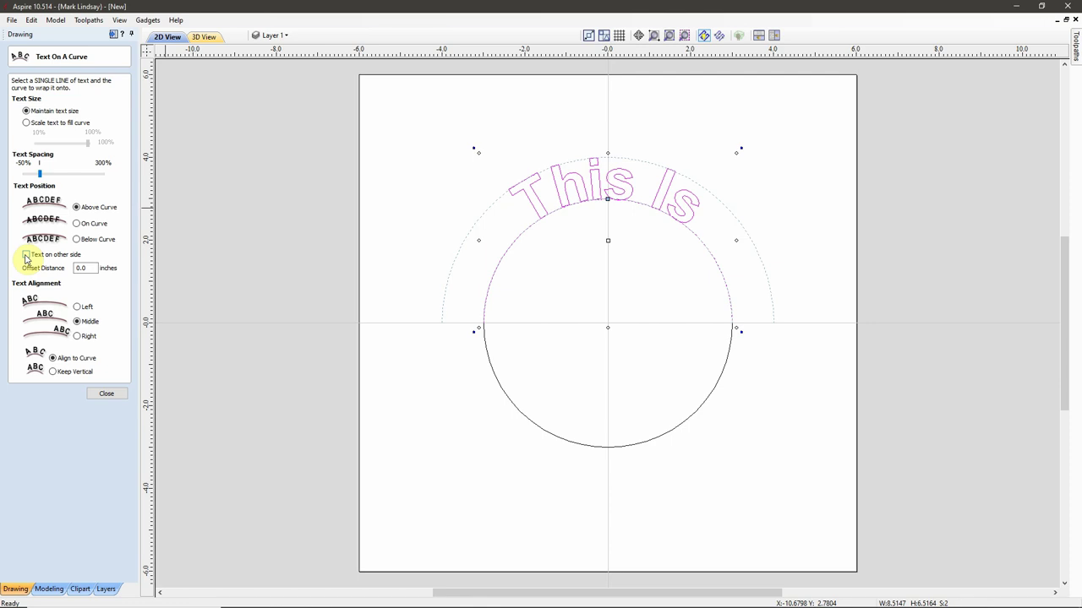
left_click(26, 256)
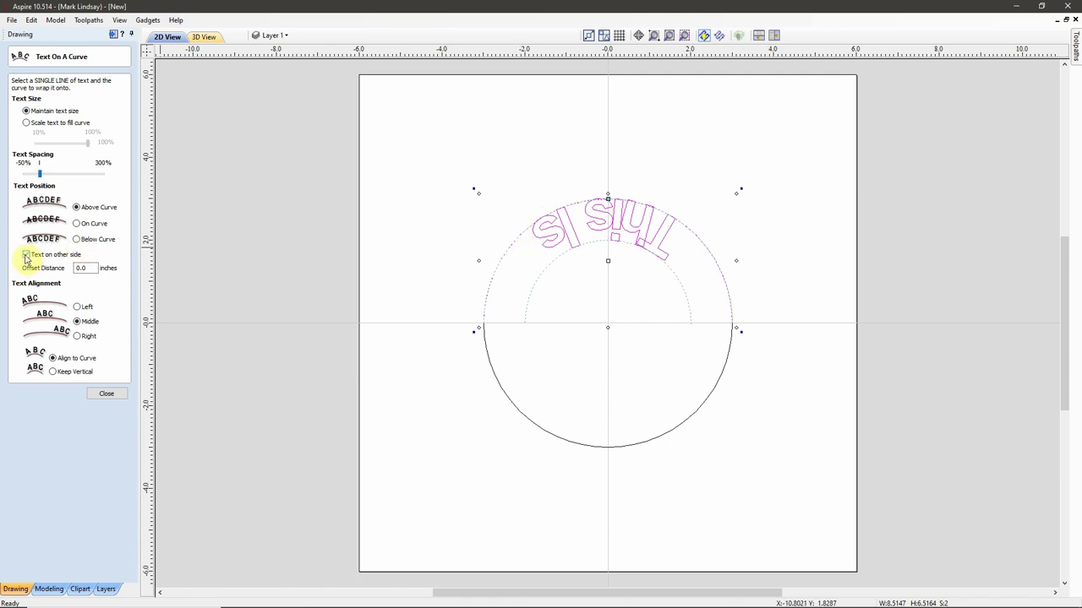
left_click(26, 255)
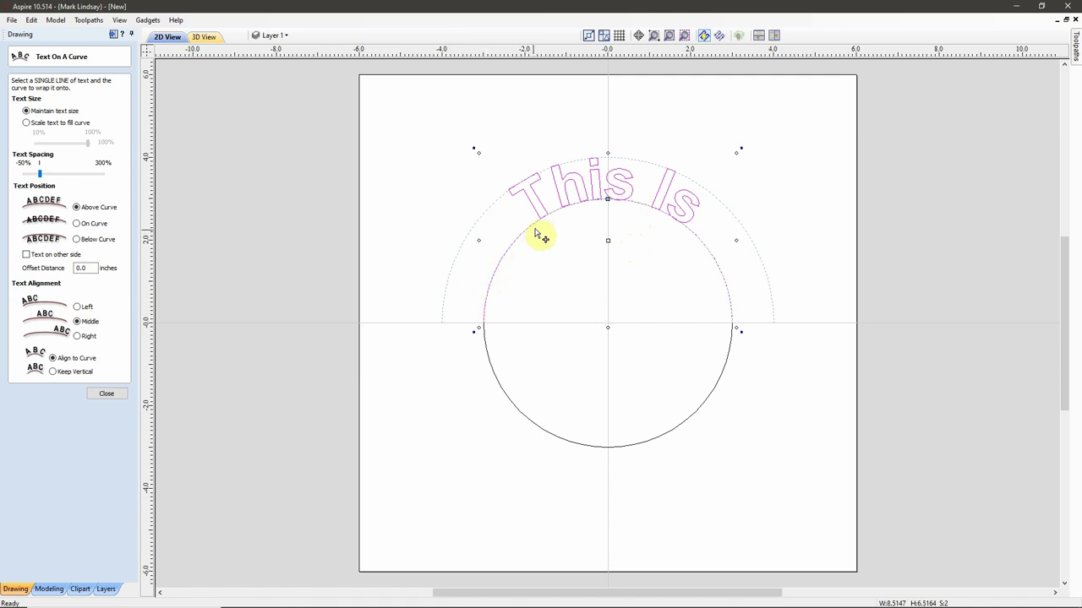
Step: Set the offset distance between the "This Is" text and the curve to 0.125 inches
left_click(80, 268)
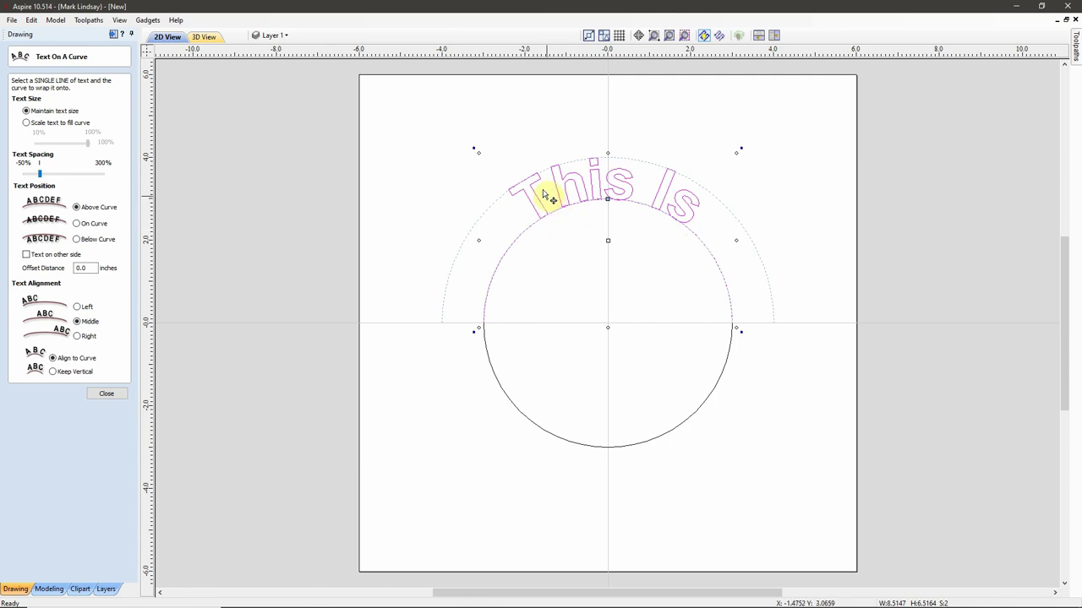
left_click(84, 267)
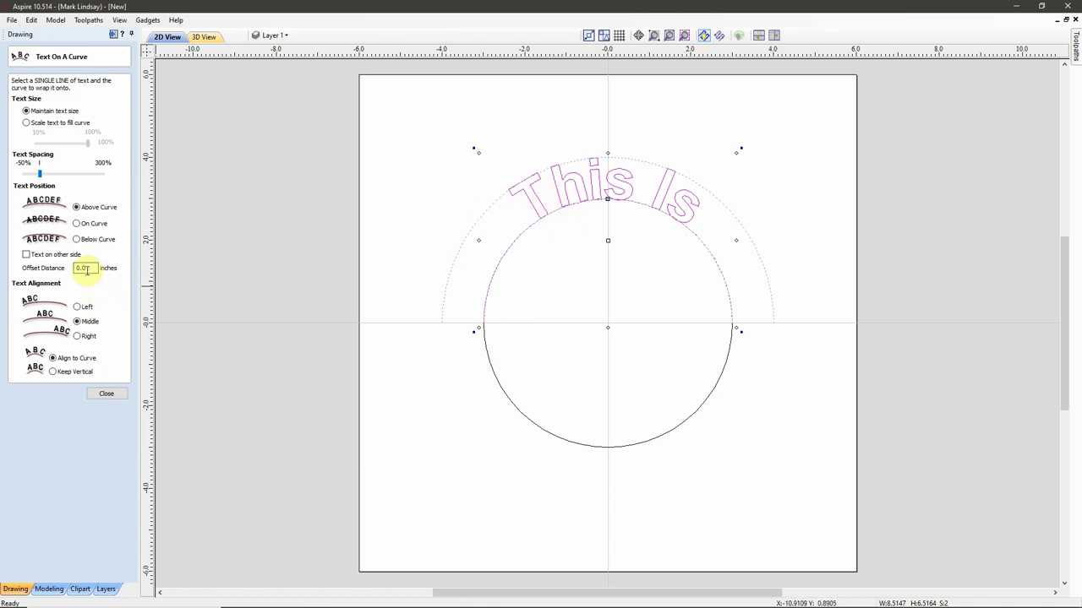
double_click(91, 268)
type("0.125")
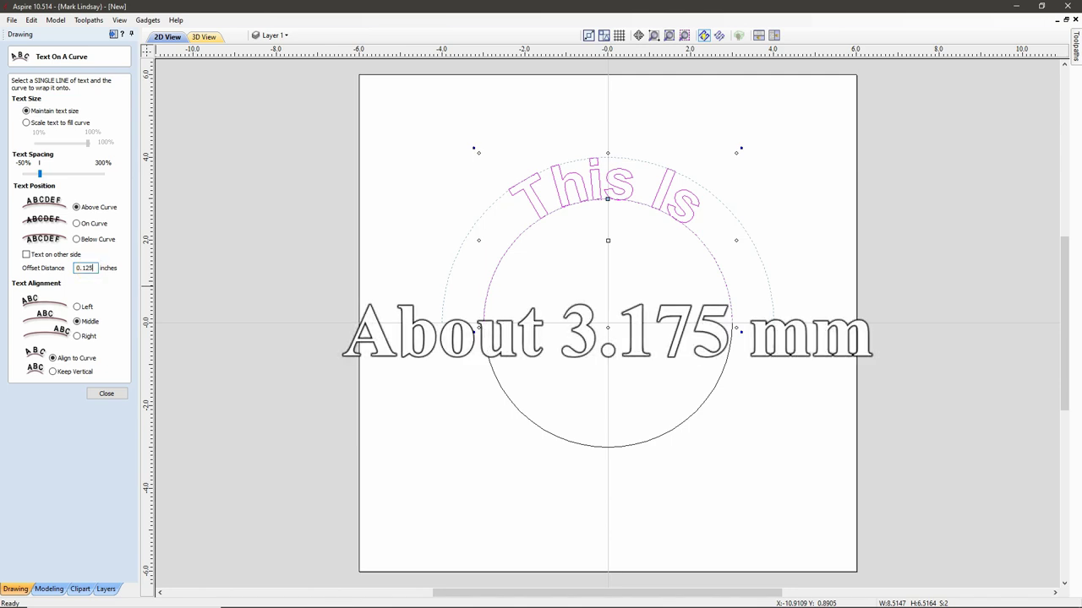
key("Return")
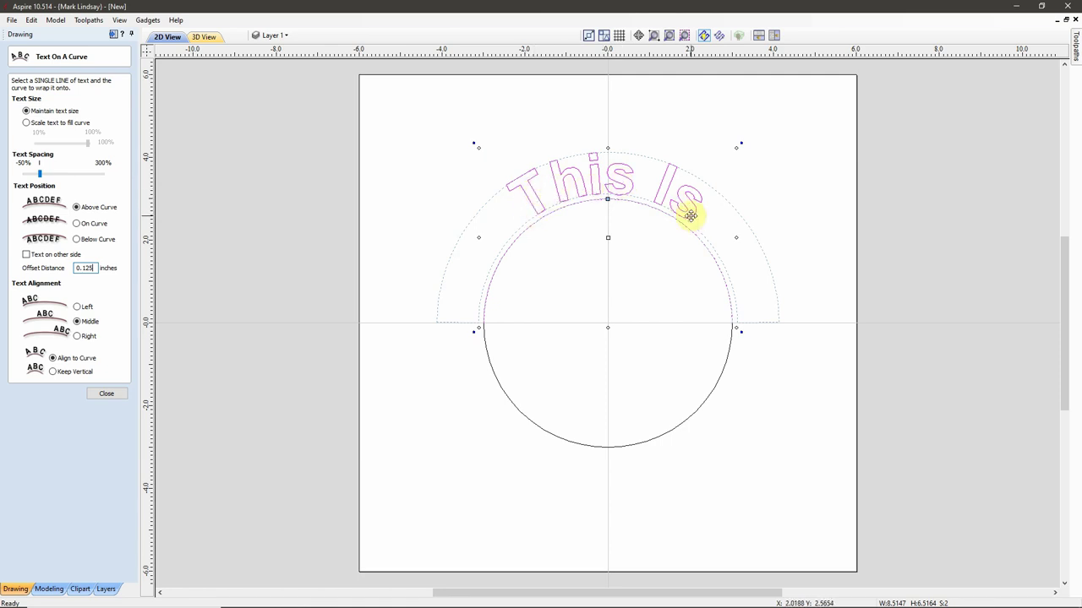
Step: Try the Left and Right alignments and the Keep Vertical orientation on "This Is", restoring Middle and Align to Curve
left_click(77, 308)
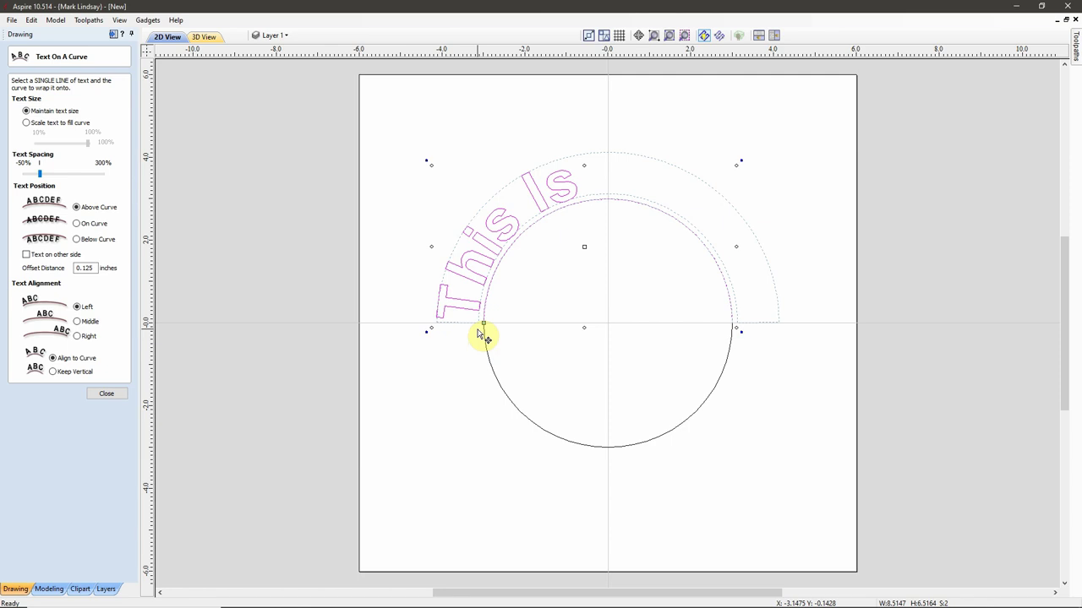
left_click(78, 336)
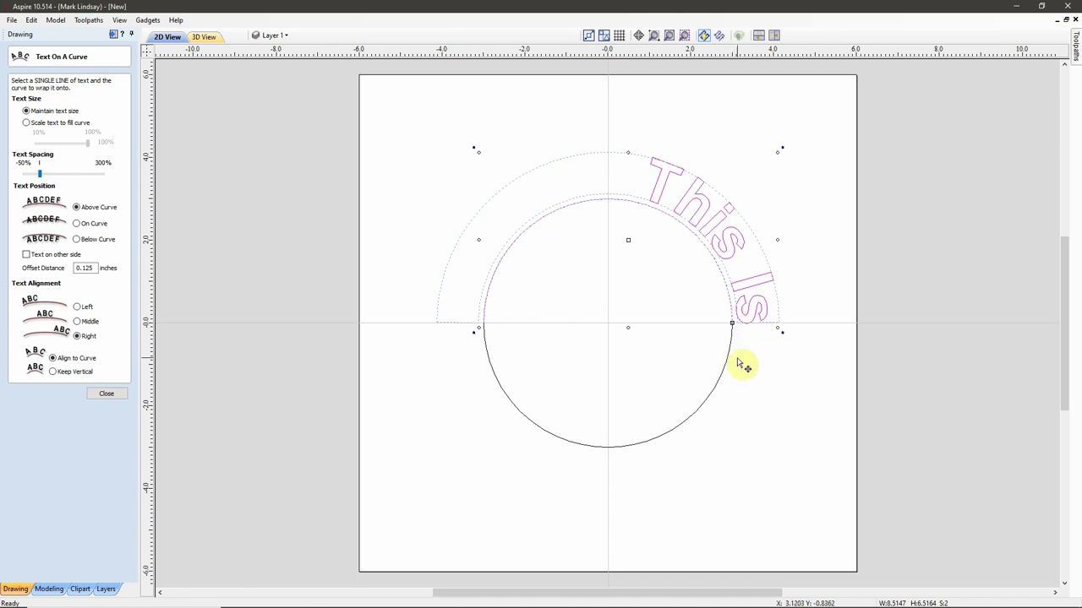
left_click(79, 309)
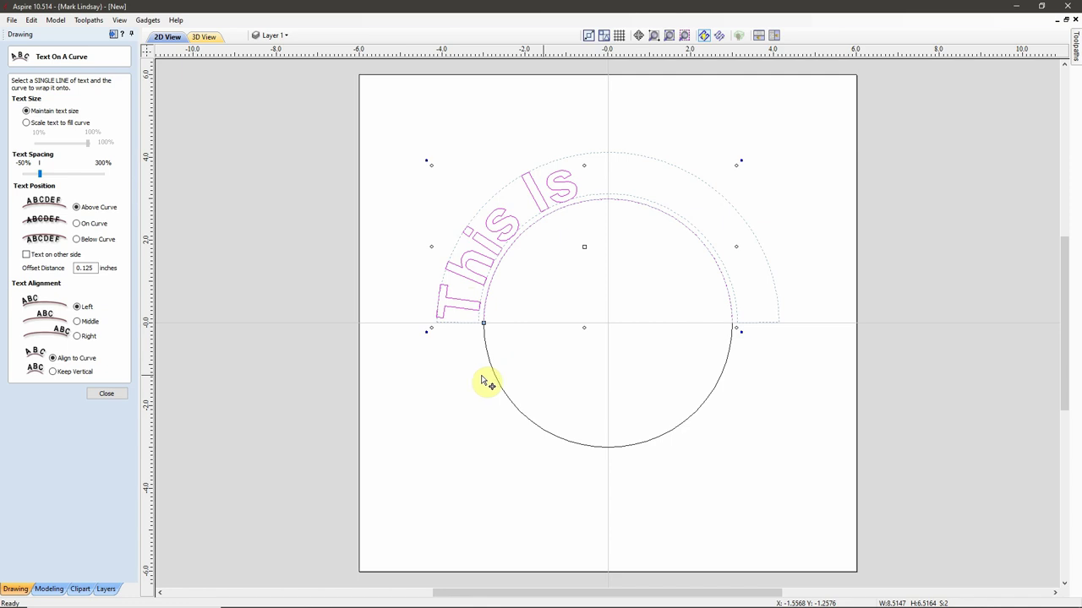
left_click(77, 322)
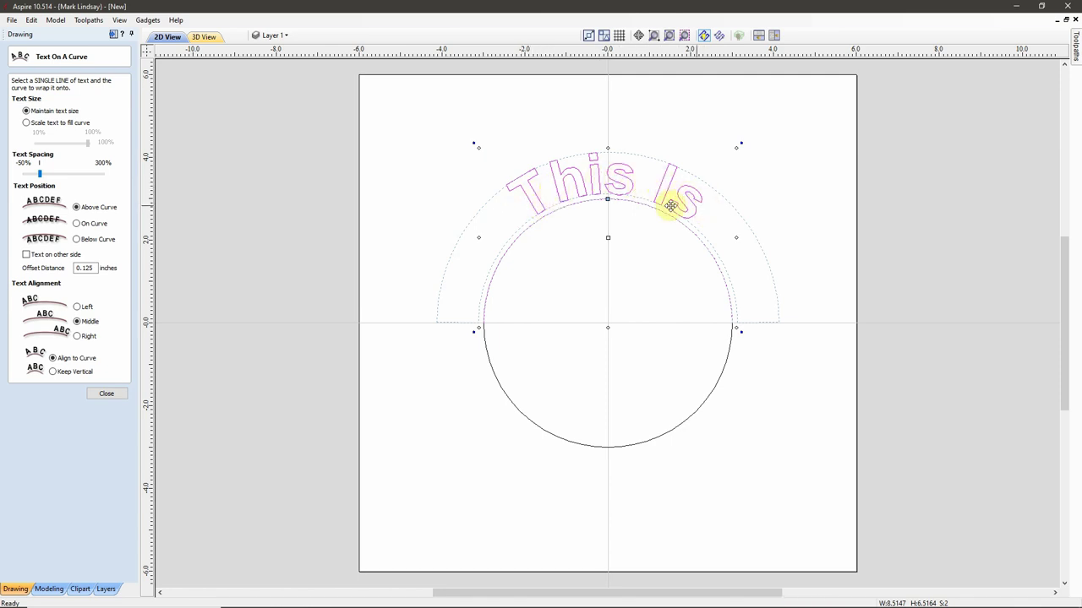
left_click(52, 372)
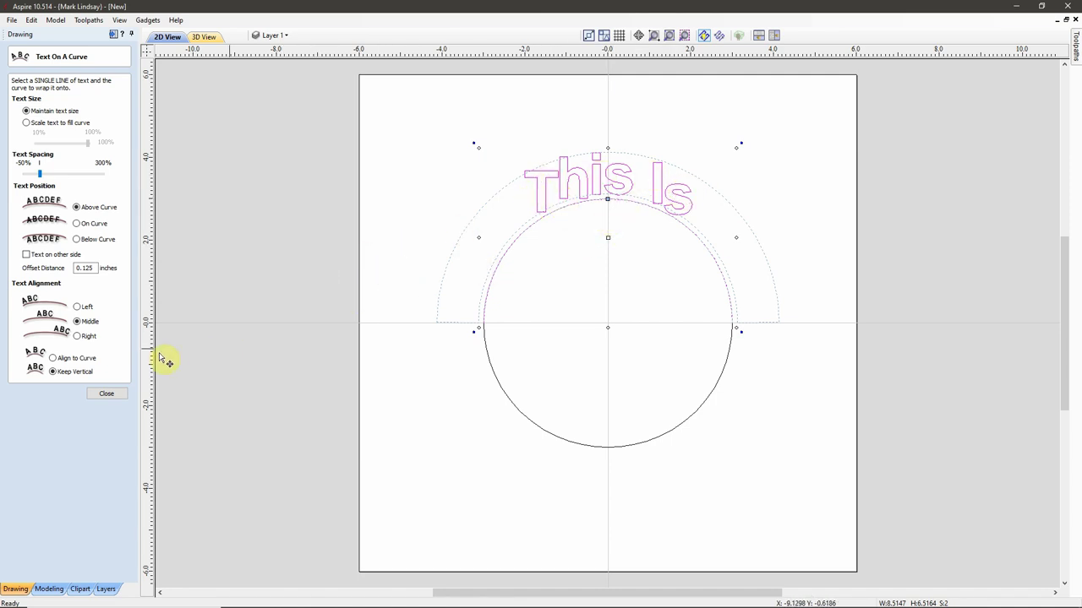
left_click(53, 360)
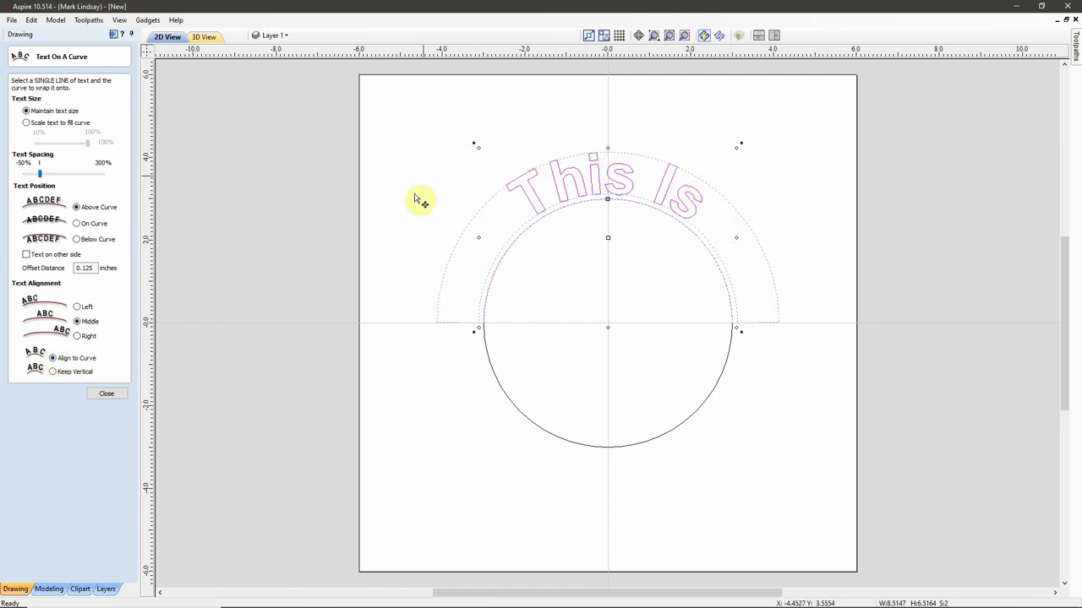
Step: Finish the curve wrapping and tighten the kerning of "This Is" between the "T" and "h" and between the two words
left_click(106, 394)
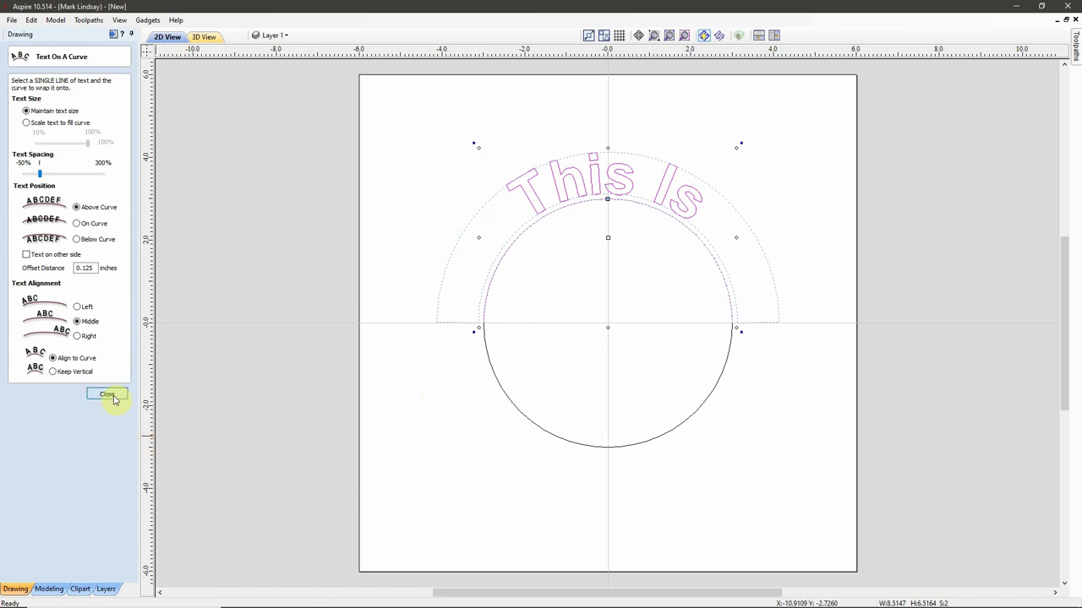
left_click(713, 496)
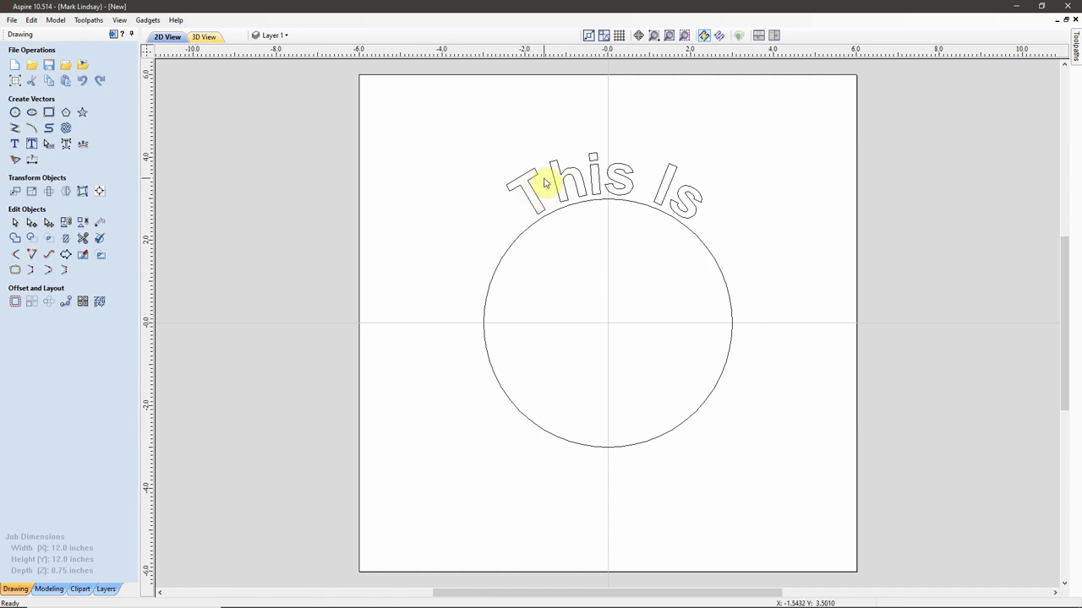
left_click(594, 193)
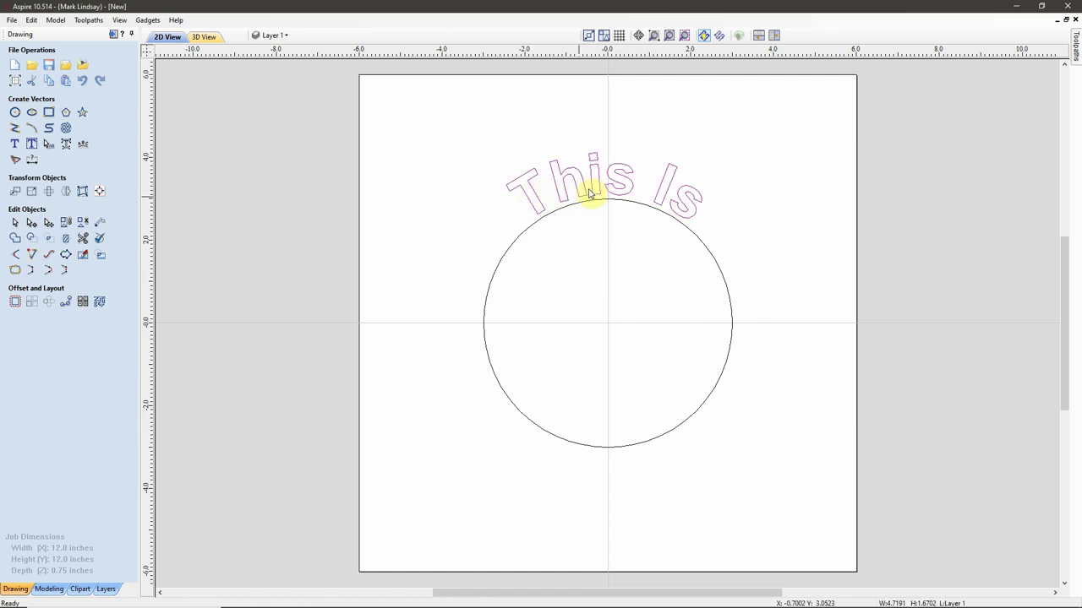
left_click(48, 146)
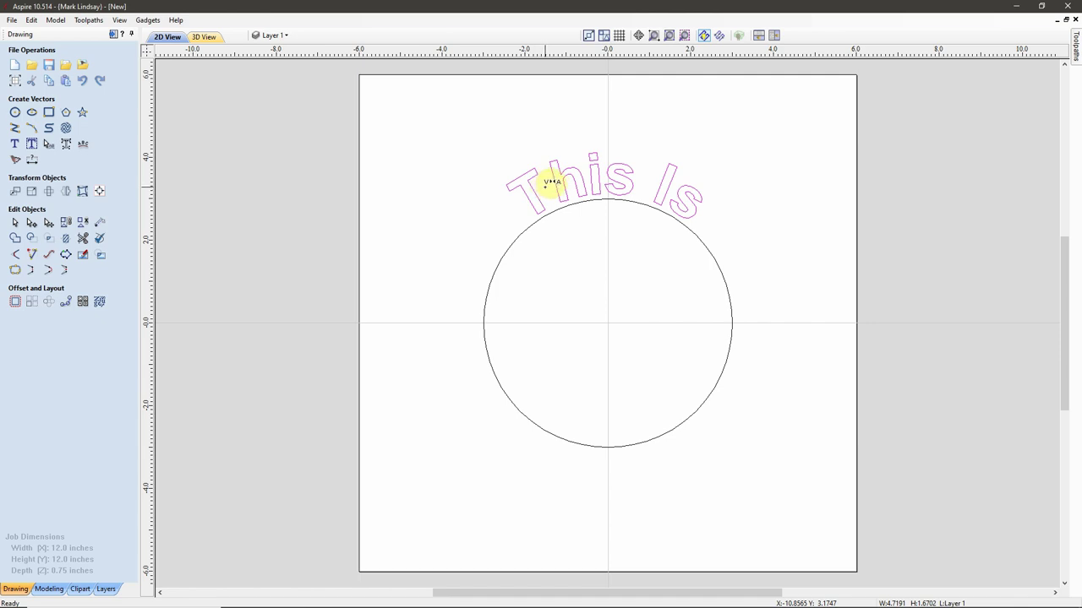
left_click_drag(551, 182, 551, 183)
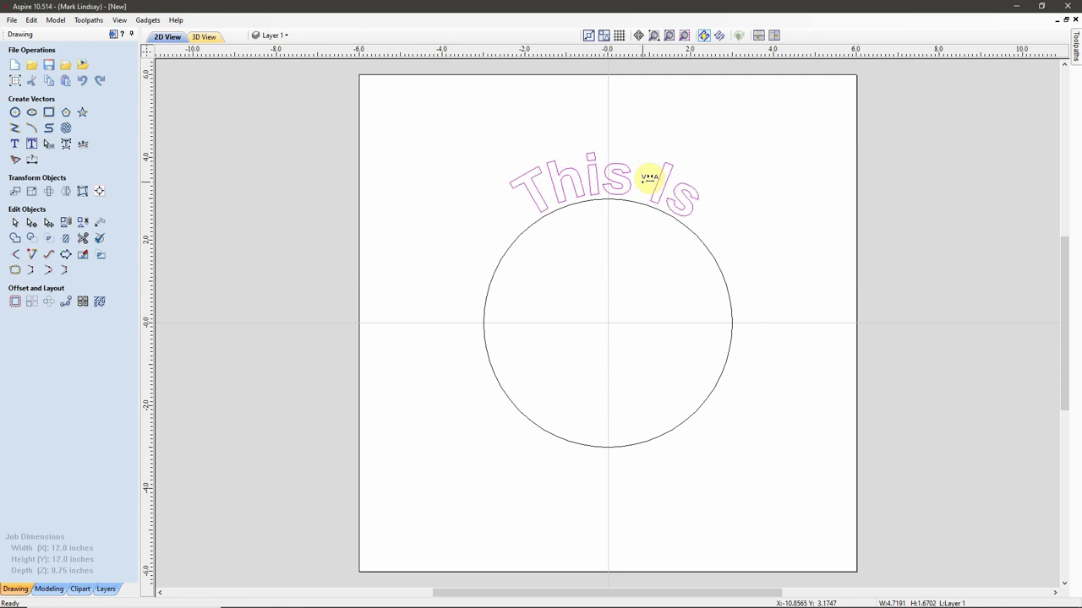
left_click_drag(649, 177, 648, 175)
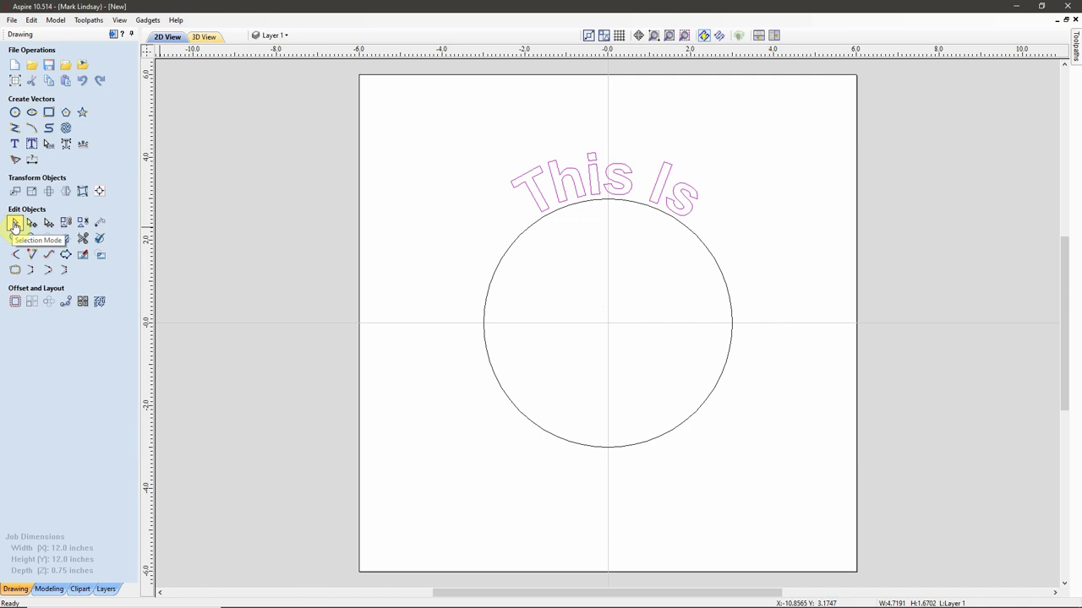
left_click(15, 224)
left_click(628, 307)
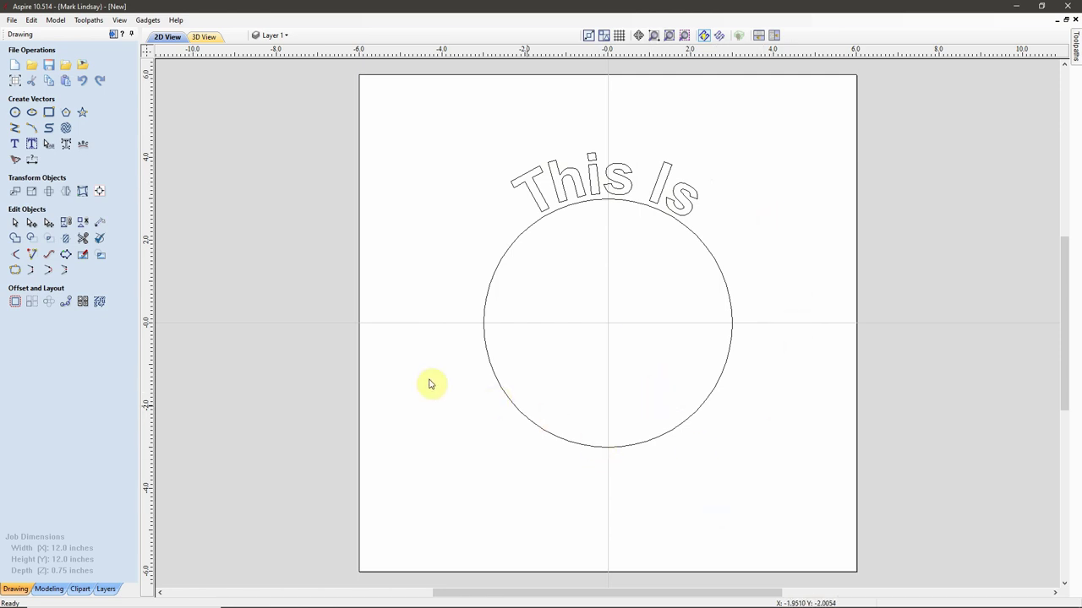
Step: Create the bold text "Sample Text" as a separate text object
left_click(13, 145)
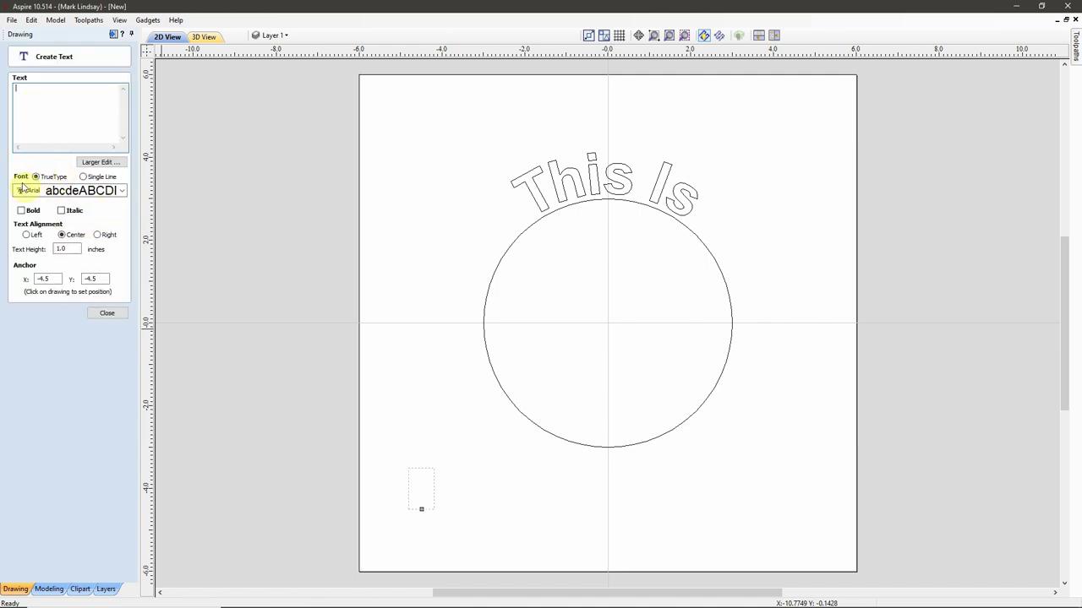
left_click(21, 210)
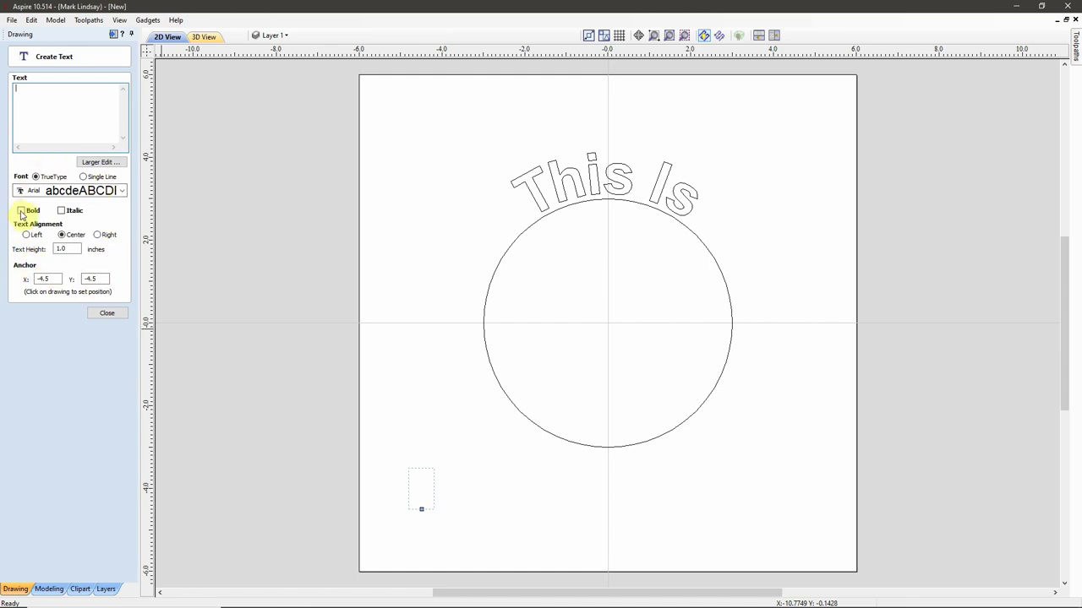
left_click(60, 98)
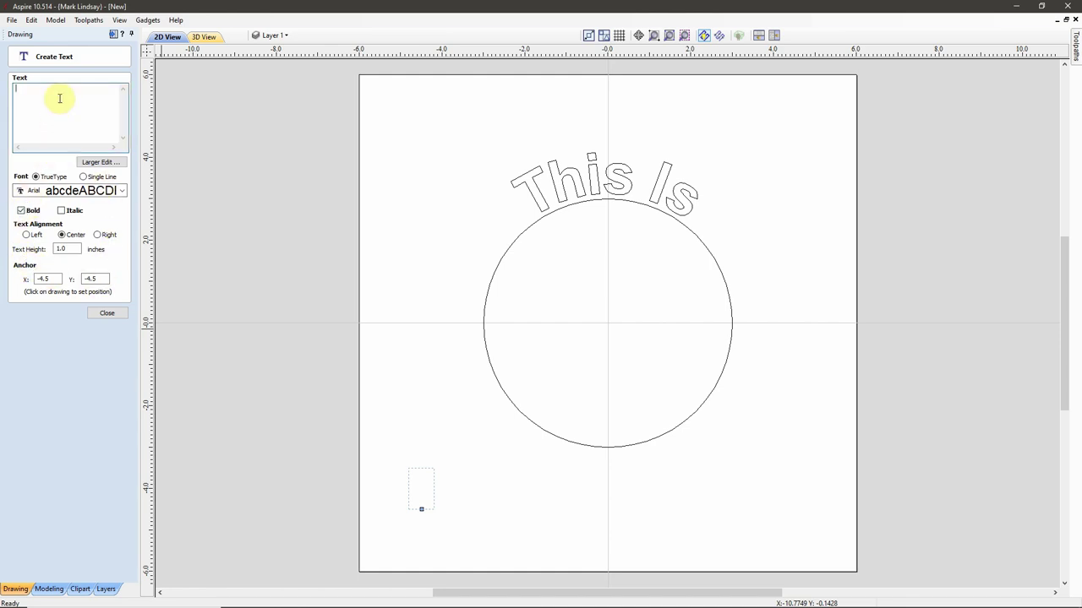
type("Sample Text")
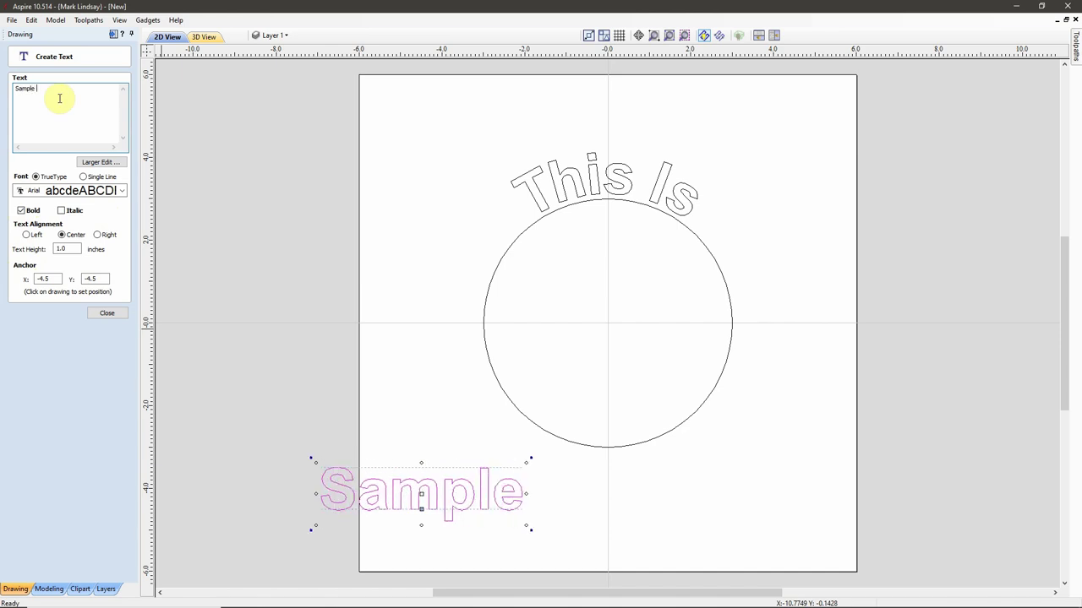
left_click(106, 316)
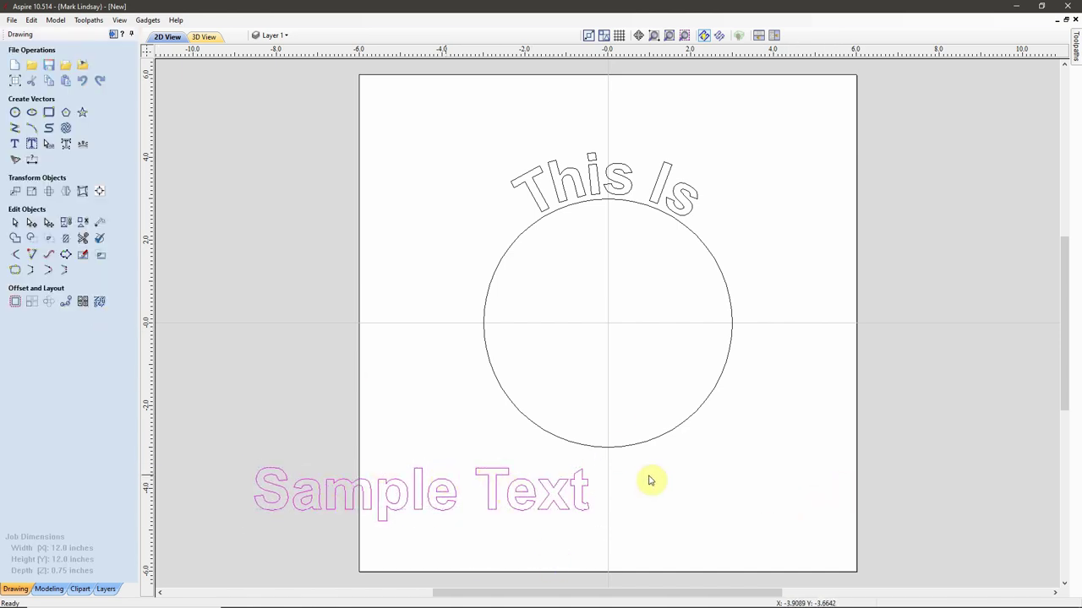
Step: Wrap "Sample Text" onto the lower half circle with Text on a Curve, using the Below Curve position
left_click_drag(678, 415, 649, 465)
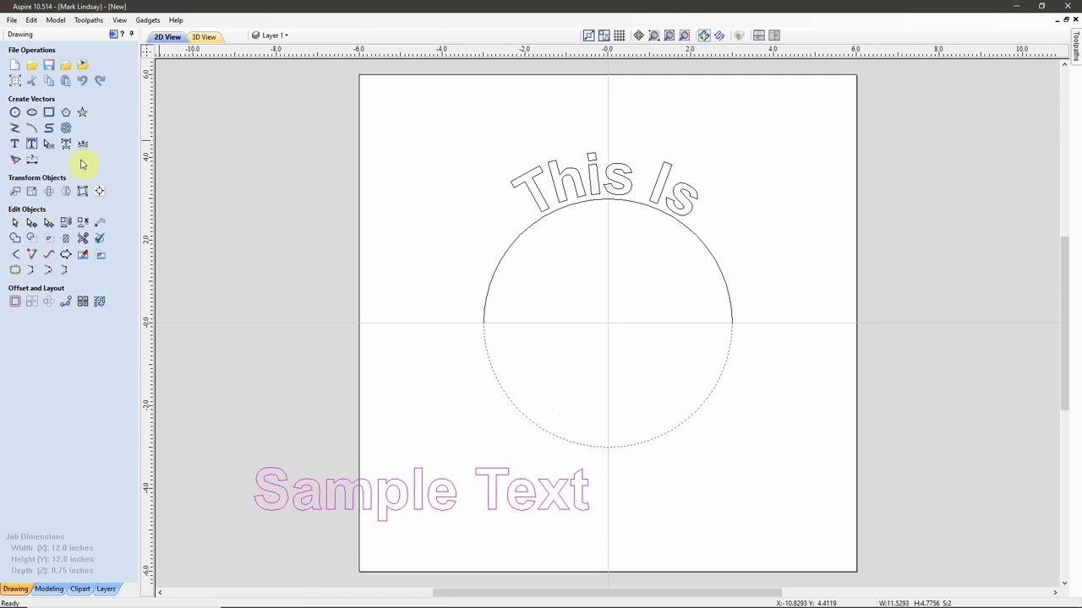
left_click(84, 145)
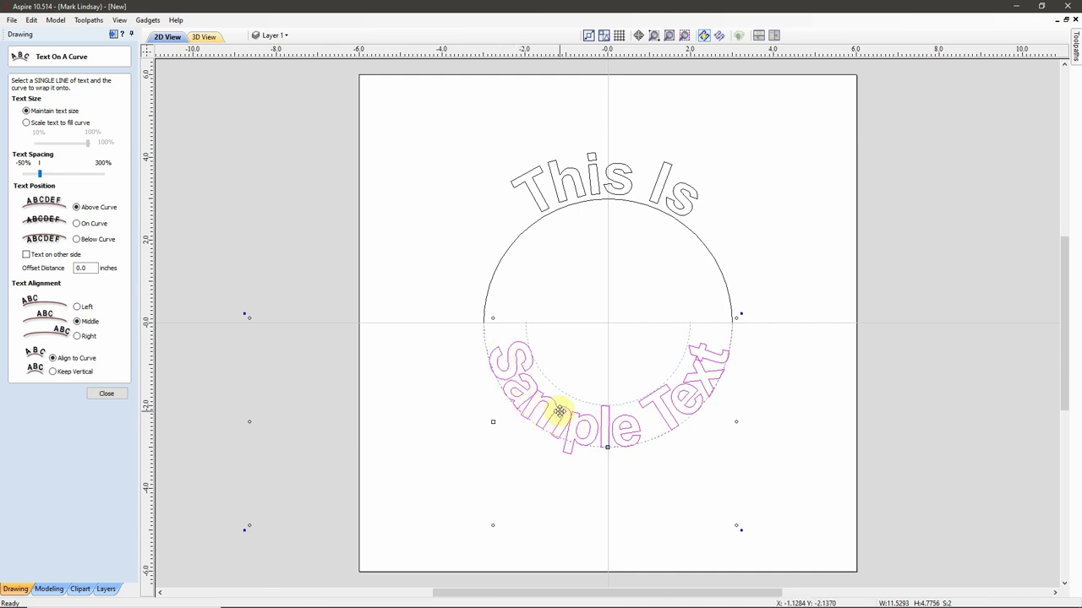
left_click(76, 240)
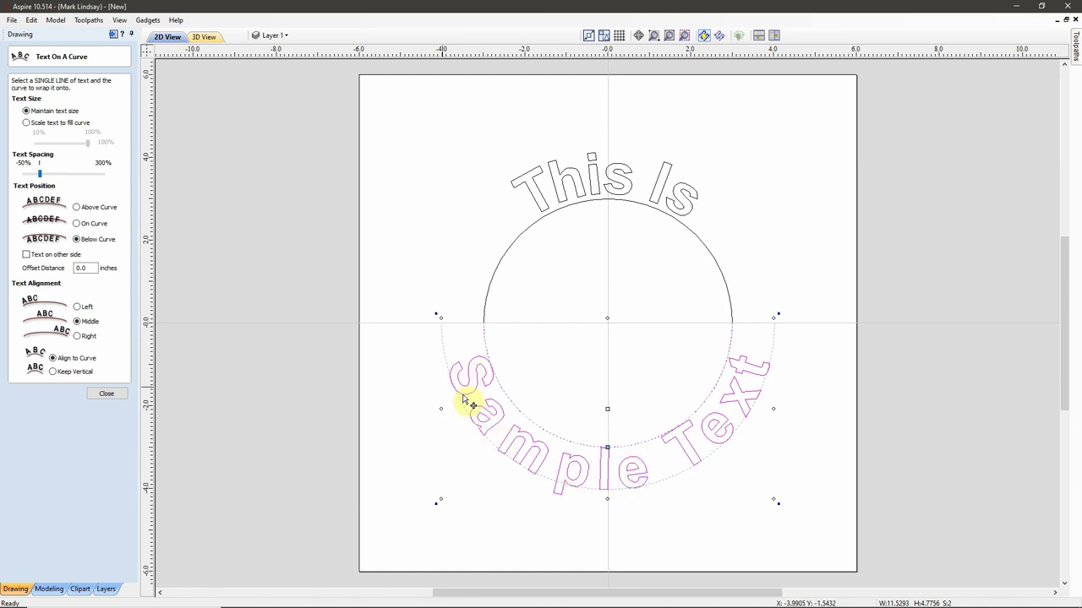
Step: Set the offset distance between "Sample Text" and the lower curve to 0.125 inches
double_click(81, 268)
type("0.5")
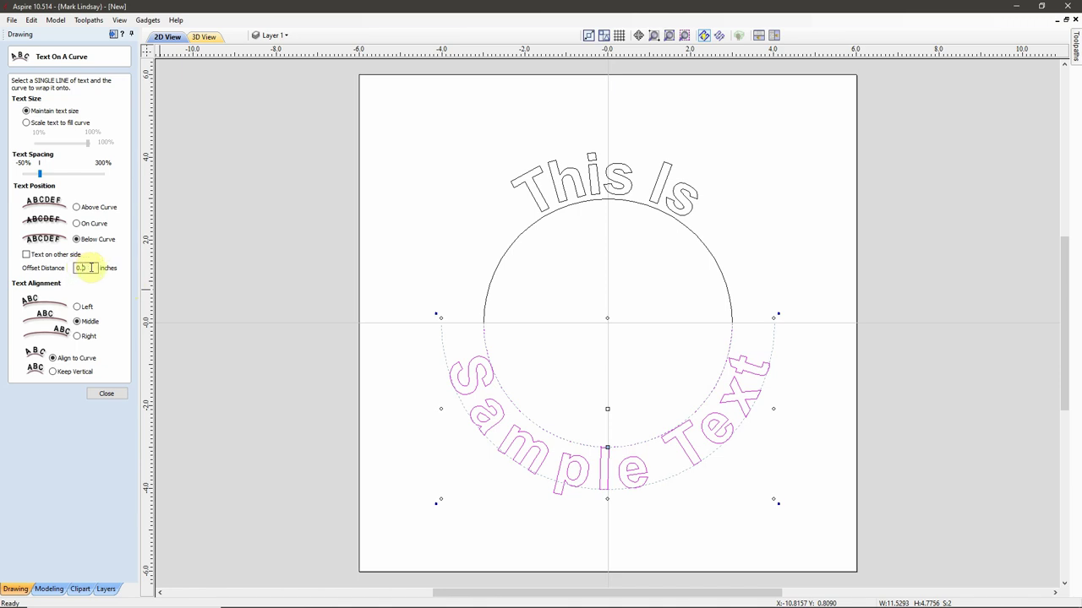
type("12")
key("Return")
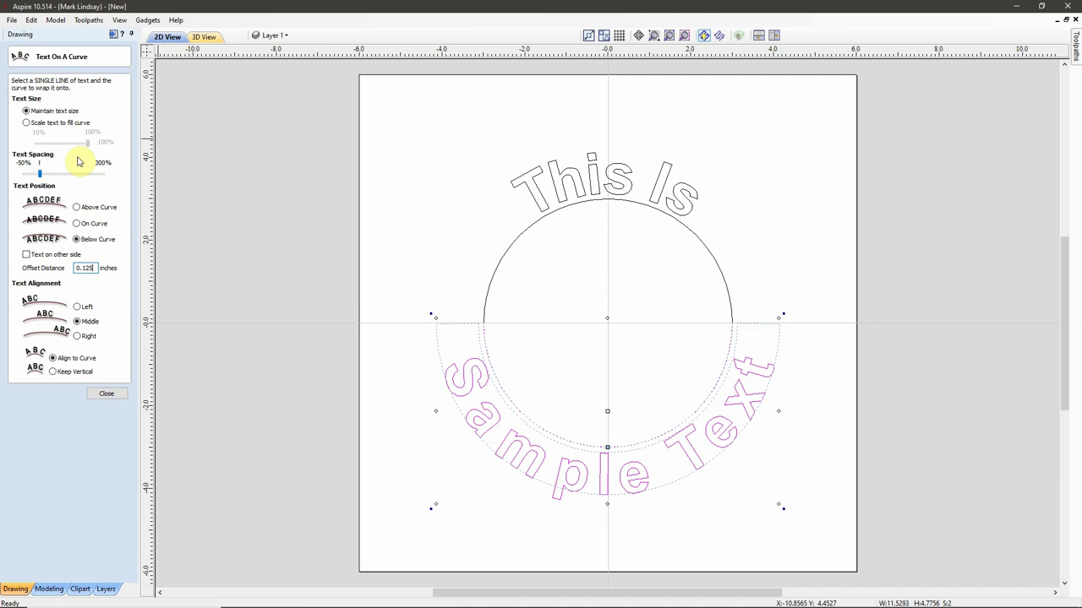
Step: Reduce the overall text spacing of "Sample Text" to near the -50% end, keep it Below Curve, and finish the wrapping
left_click(40, 176)
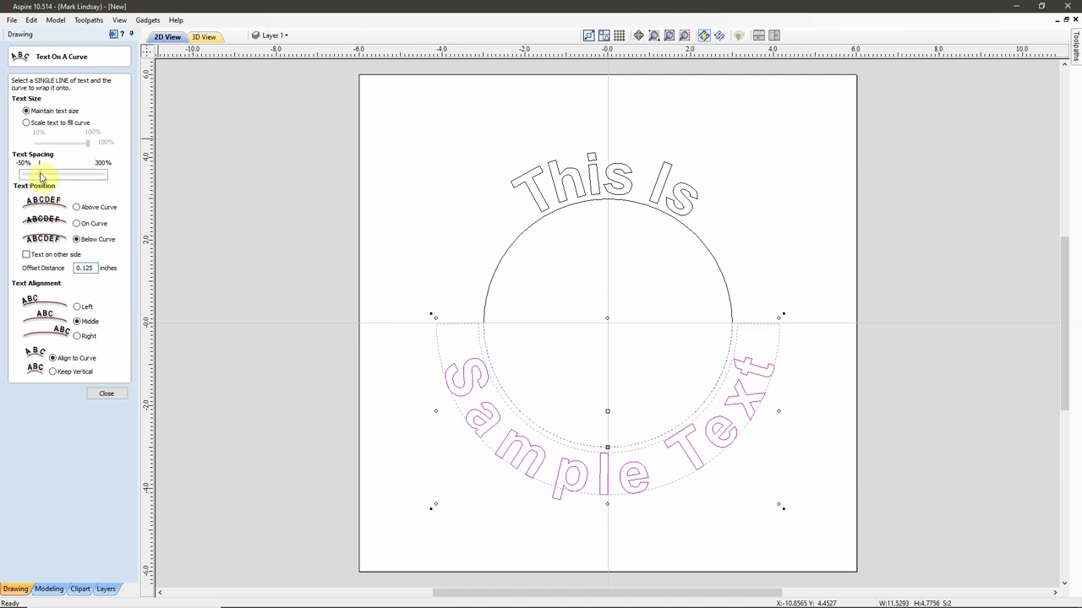
left_click_drag(38, 176, 30, 175)
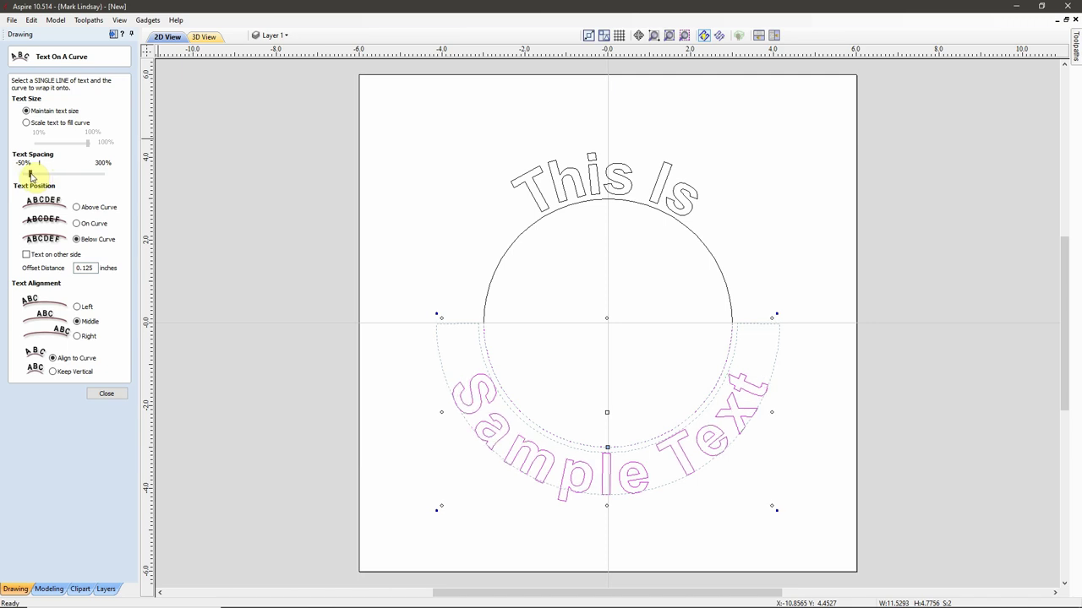
left_click_drag(28, 176, 27, 175)
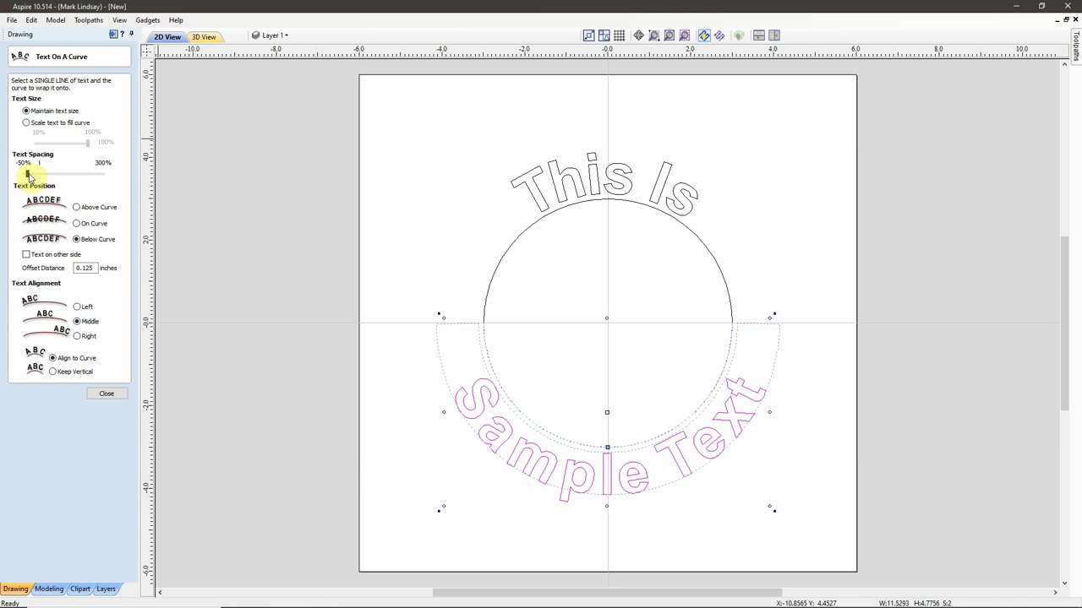
left_click_drag(28, 176, 26, 175)
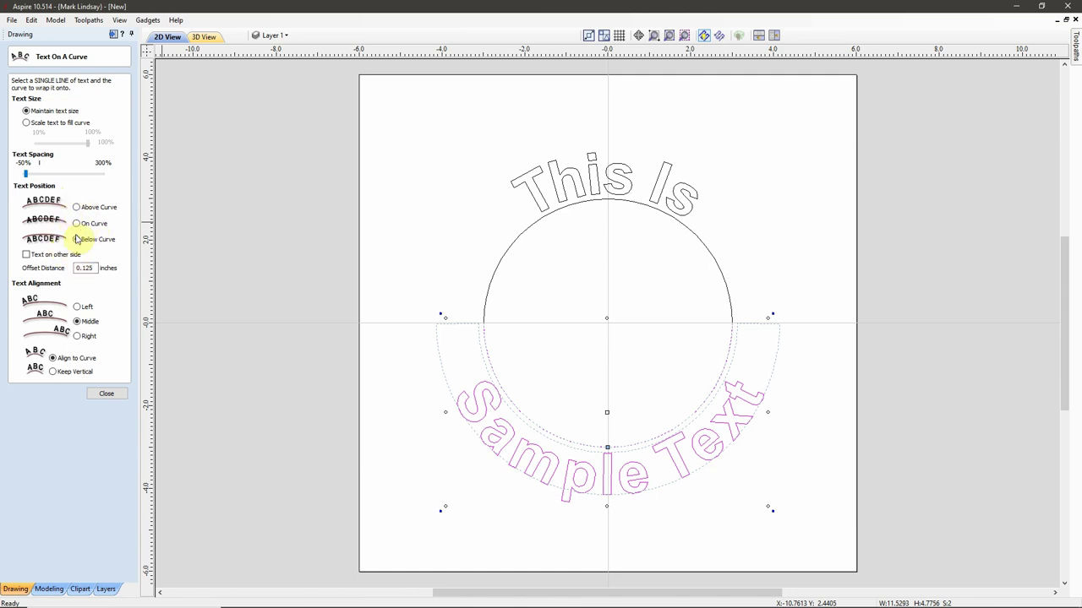
left_click(76, 239)
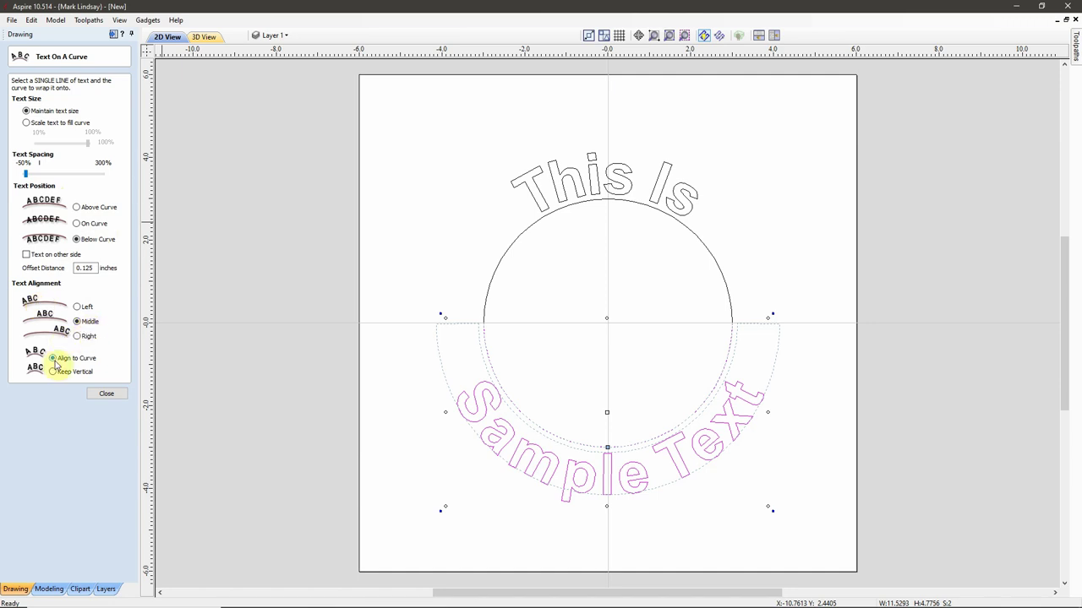
left_click(105, 395)
left_click(469, 538)
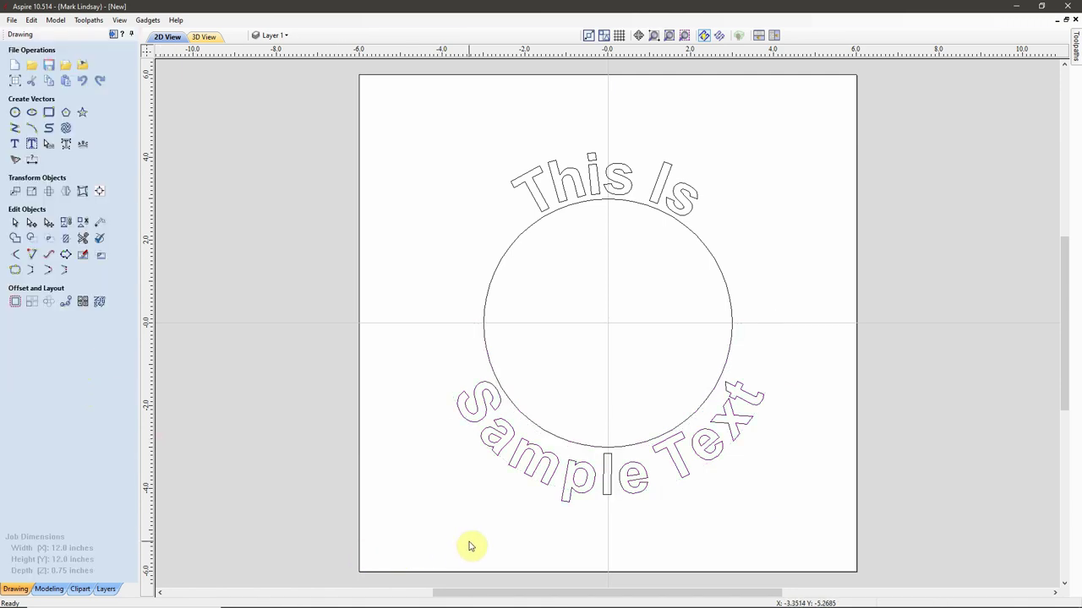
Step: Tighten the kerning of "Sample Text" between the "S" and "a" and between the "T" and "e"
left_click(621, 473)
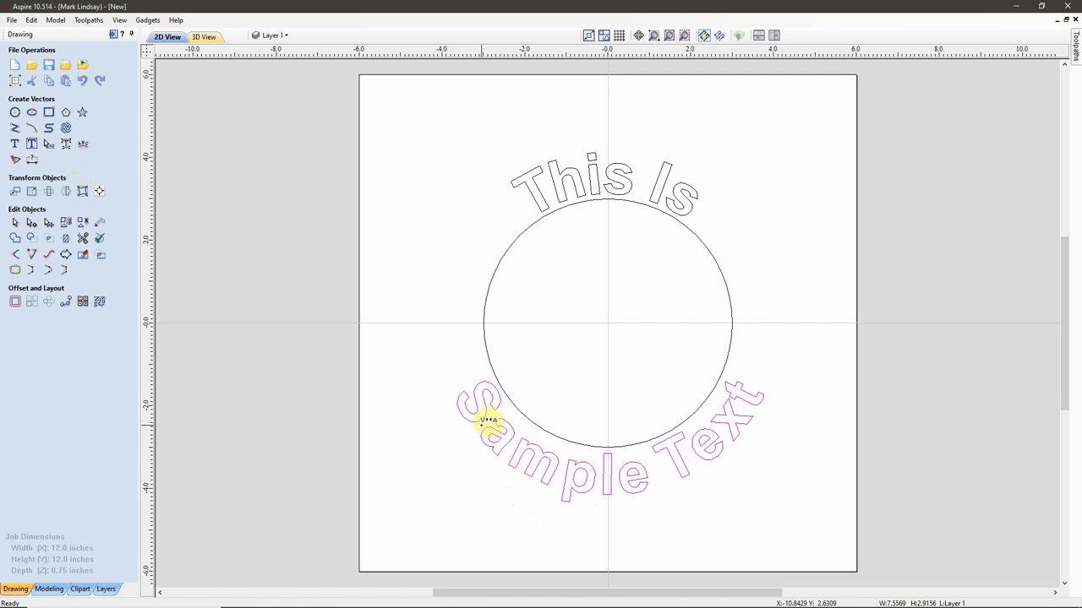
left_click_drag(485, 425, 483, 423)
left_click_drag(684, 472, 701, 519)
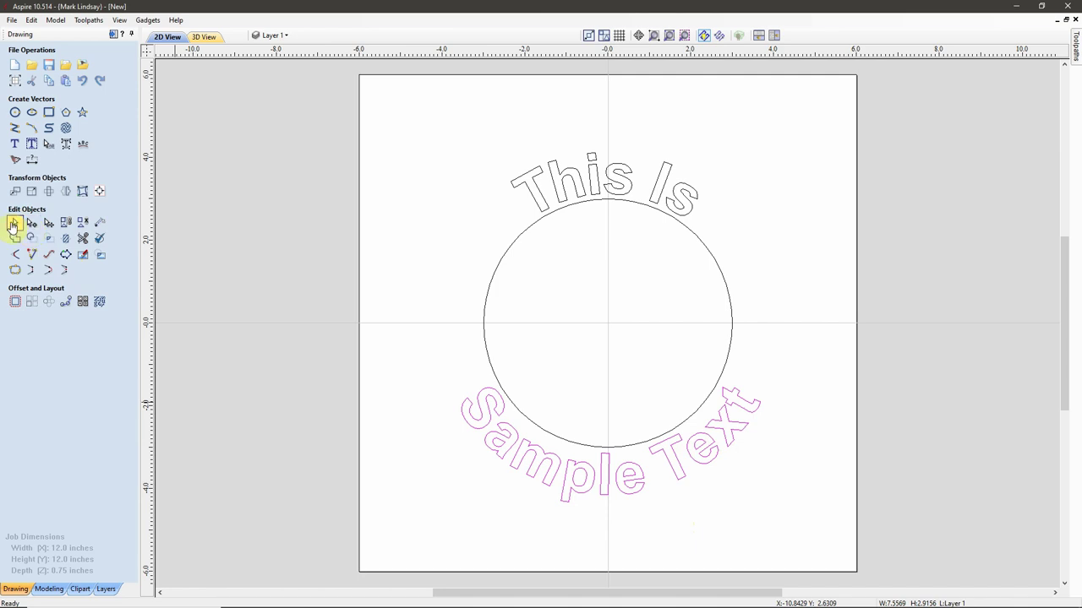
left_click(639, 301)
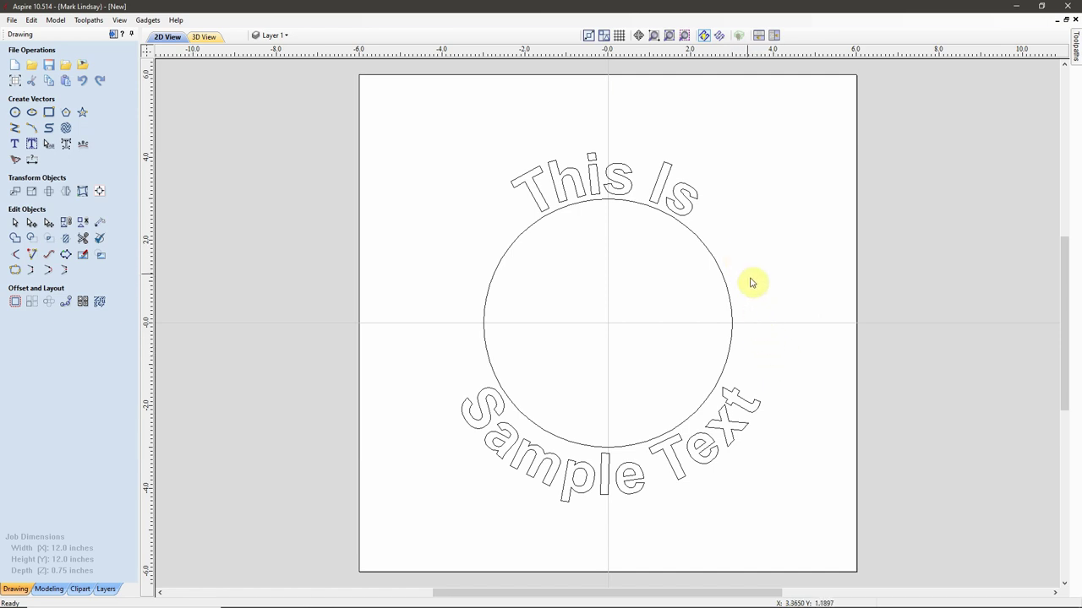
Step: Delete both half circles used as guide curves, and select the curved "This Is" text
left_click(728, 351)
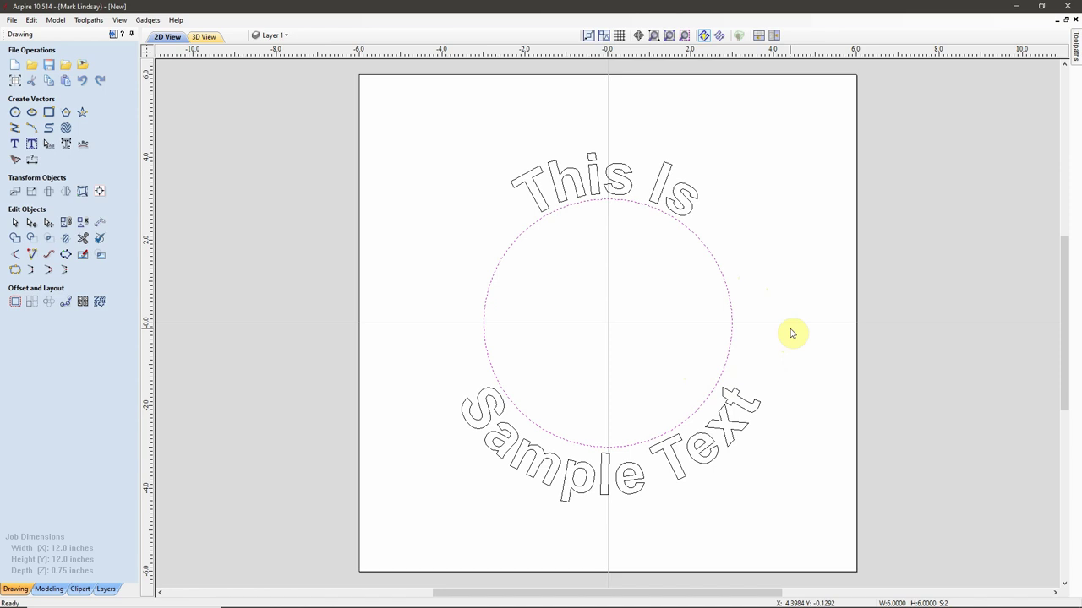
key("Delete")
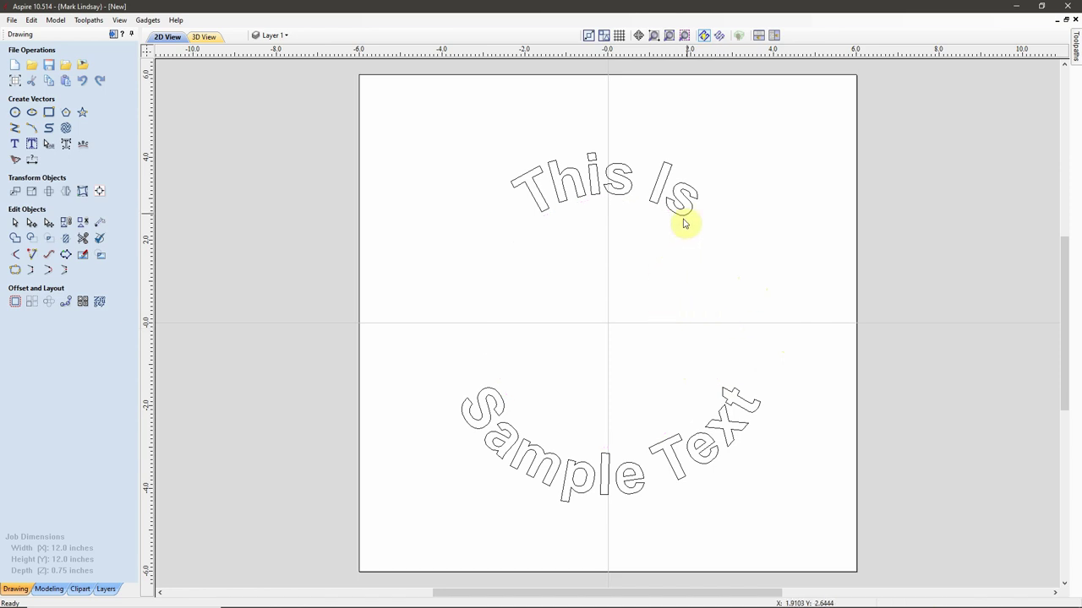
left_click(596, 223)
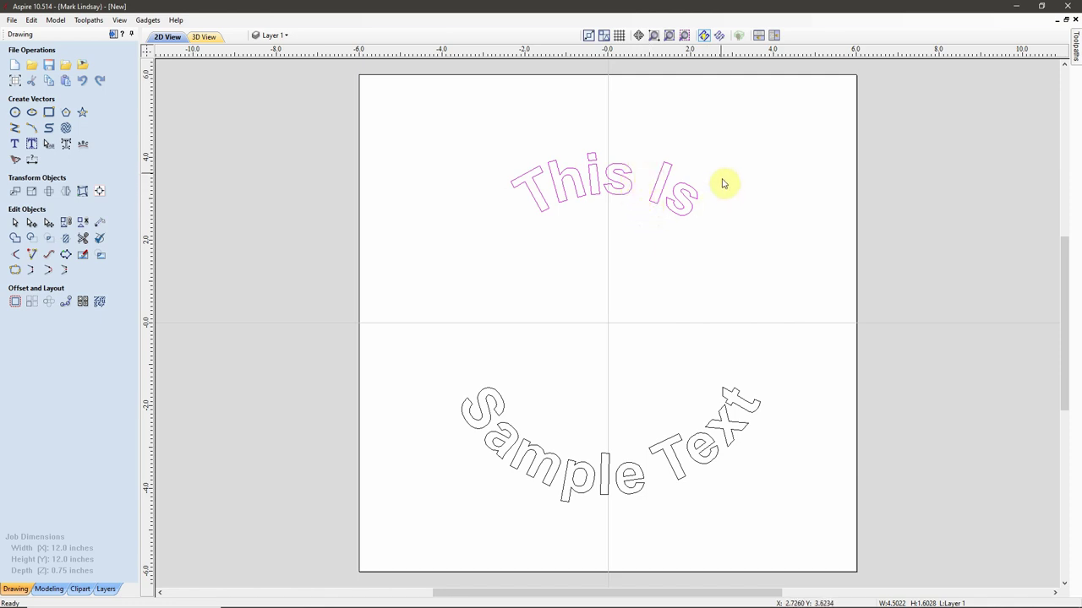
Step: Change the font of the curved "This Is" text to BritannicEFUltra
left_click(15, 145)
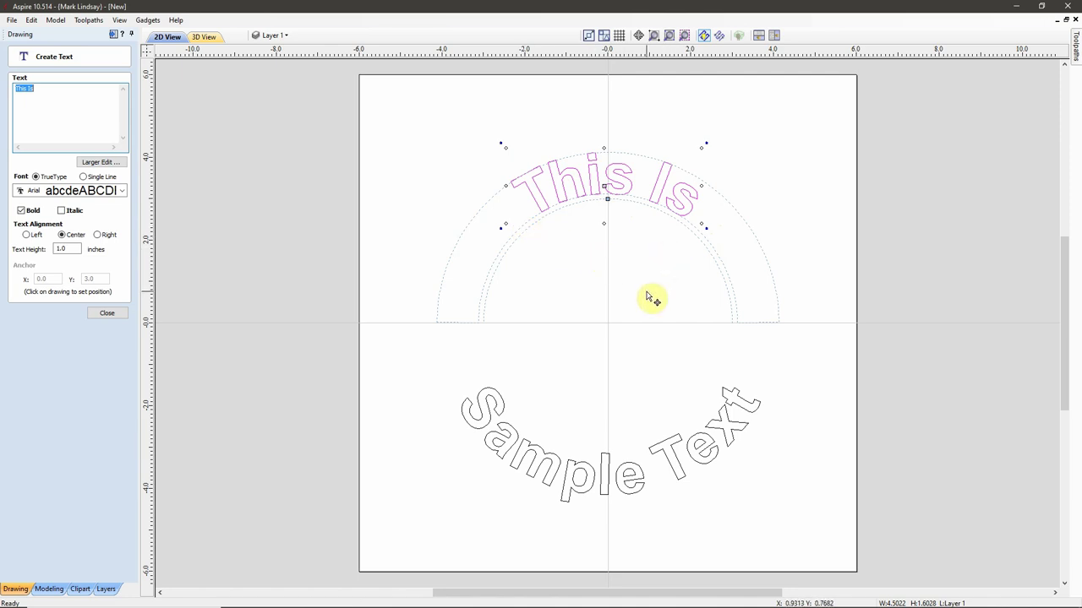
left_click(122, 190)
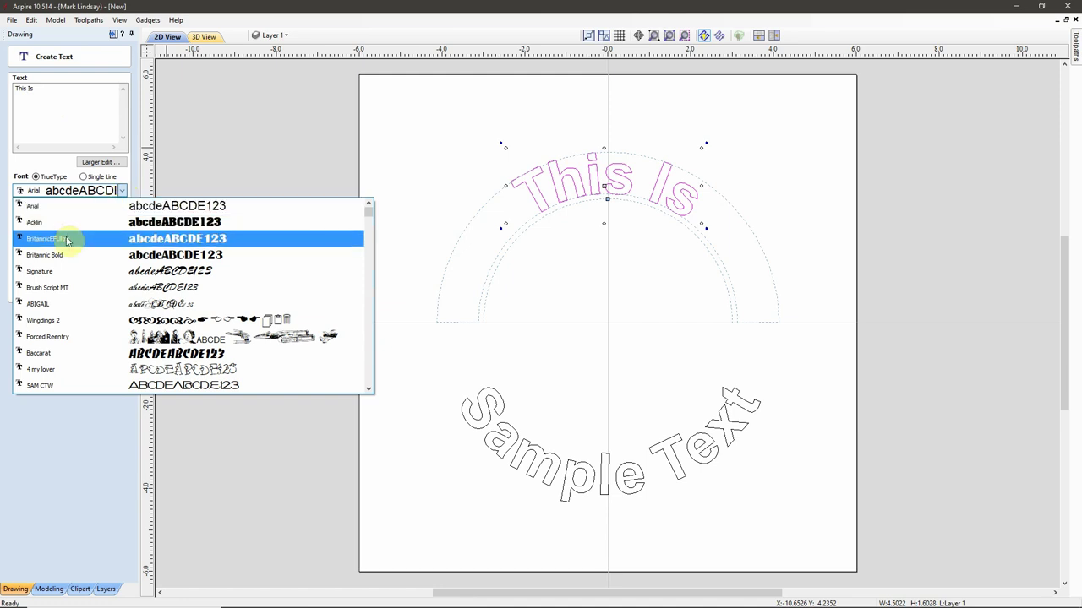
left_click(68, 241)
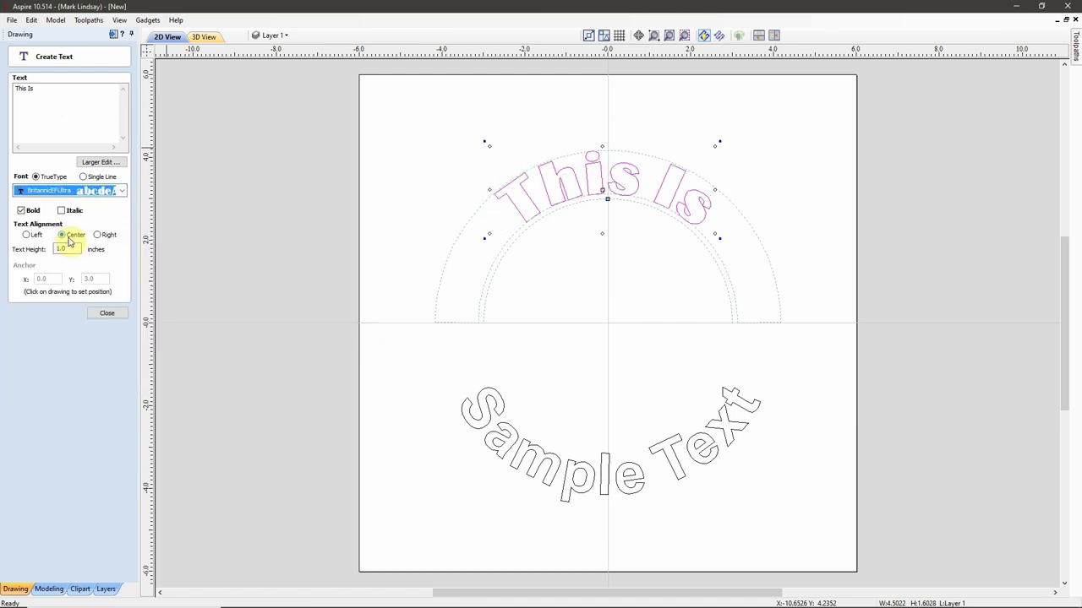
left_click(107, 313)
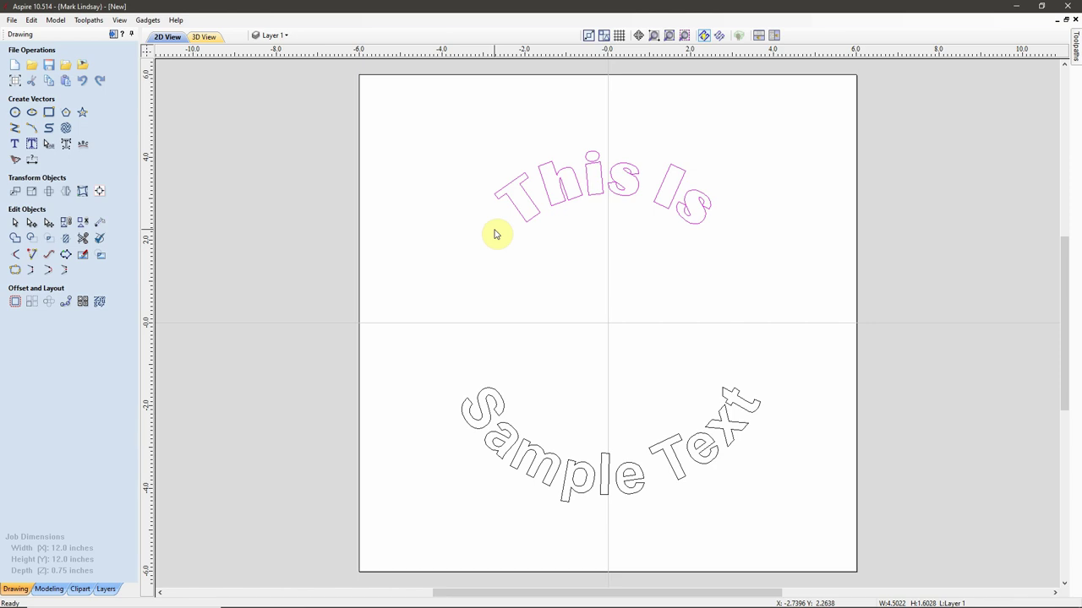
Step: Remove "This Is" from its curve, and undo both that removal and the font change
right_click(574, 201)
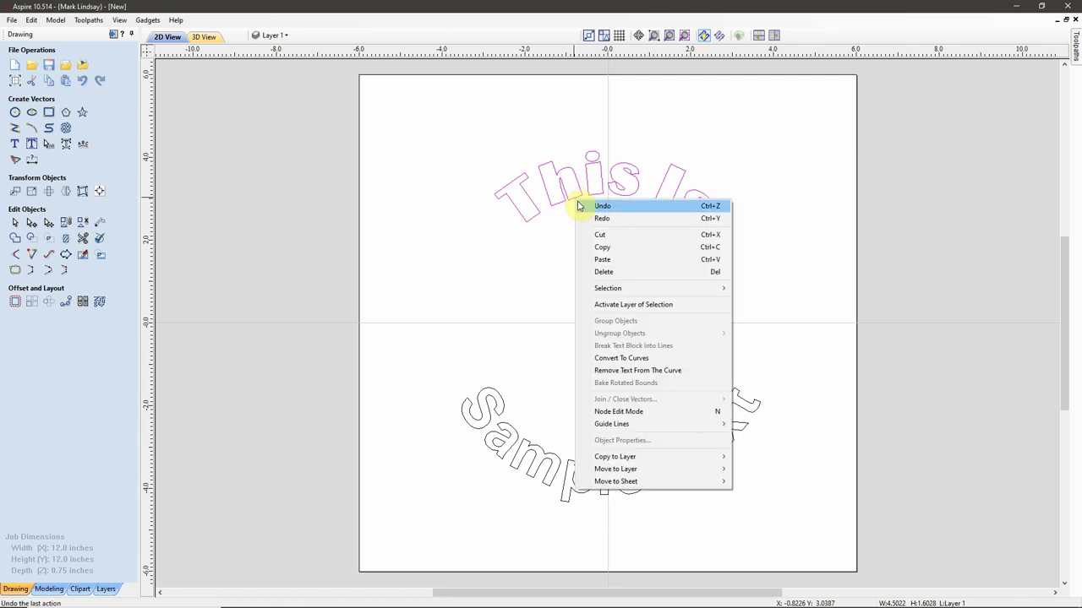
left_click(686, 377)
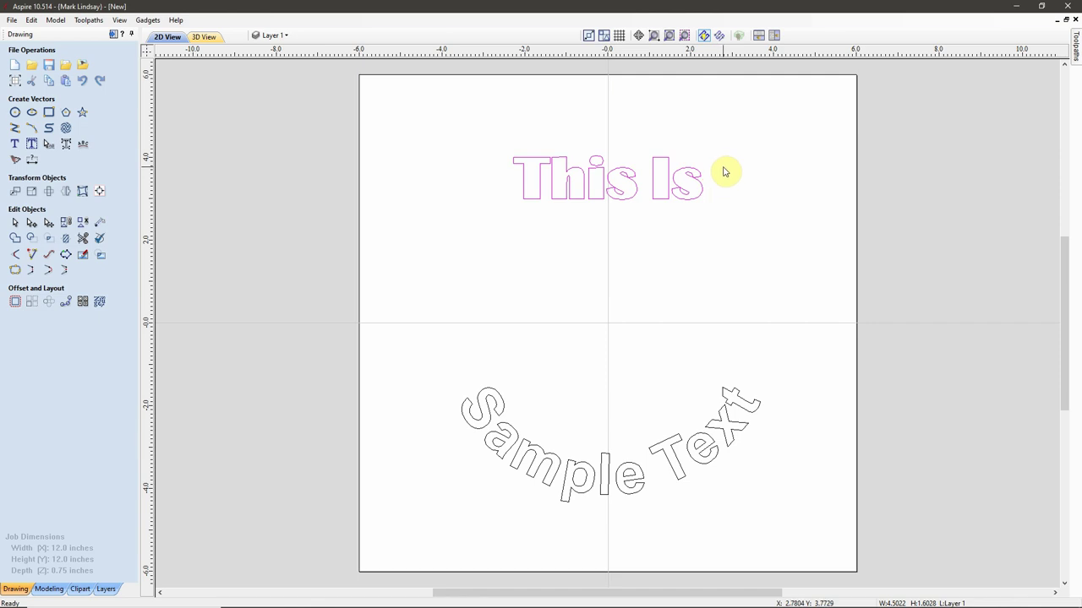
key("ctrl+y")
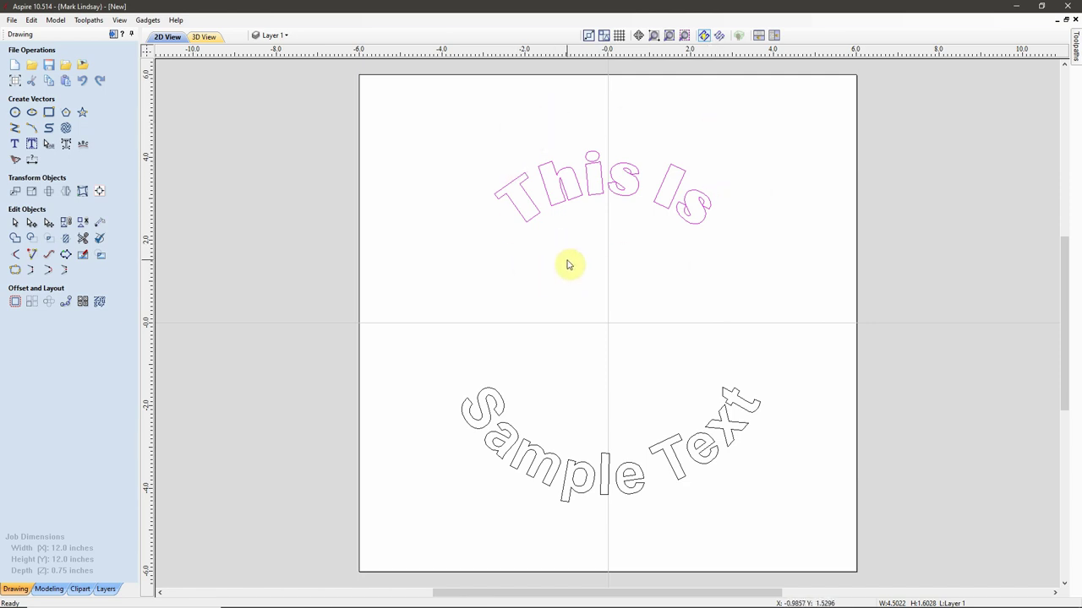
key("ctrl+z")
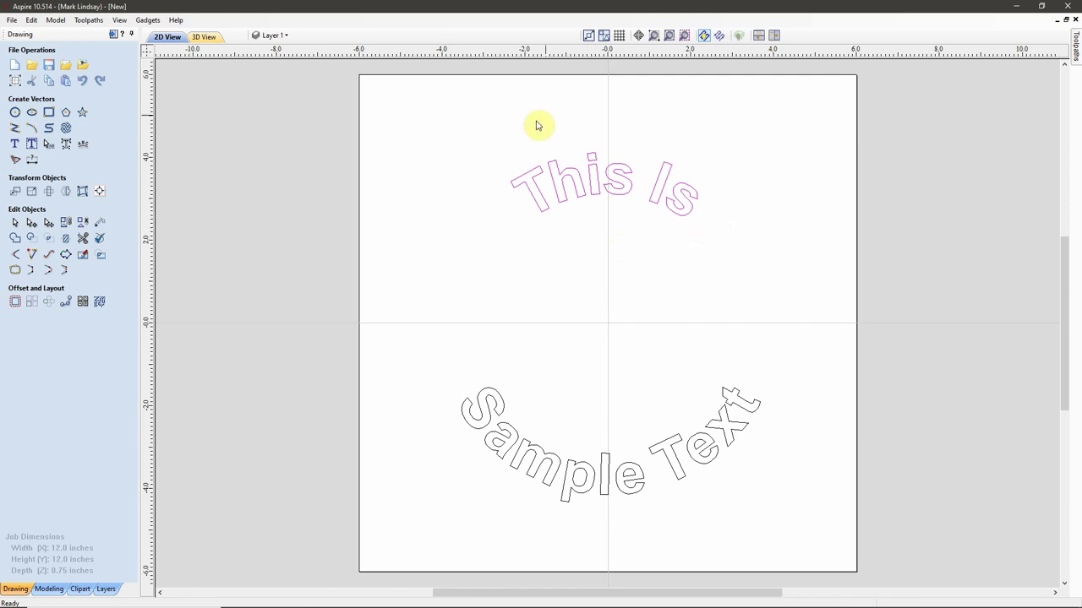
Step: Try to edit the spacing of the curved "This Is" text, and remove the text from its curve
left_click(49, 146)
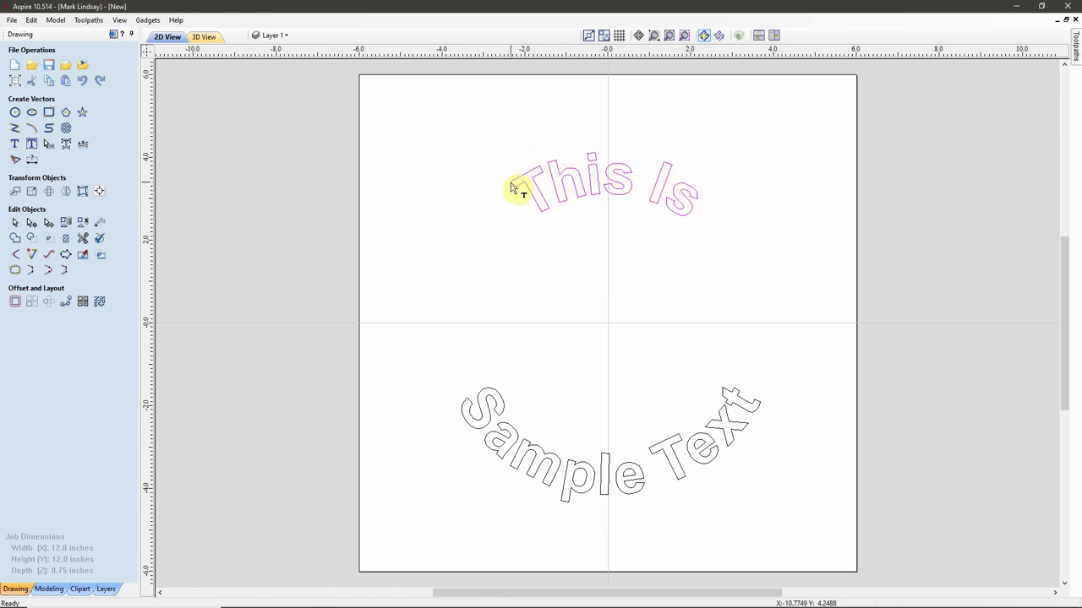
left_click(511, 186)
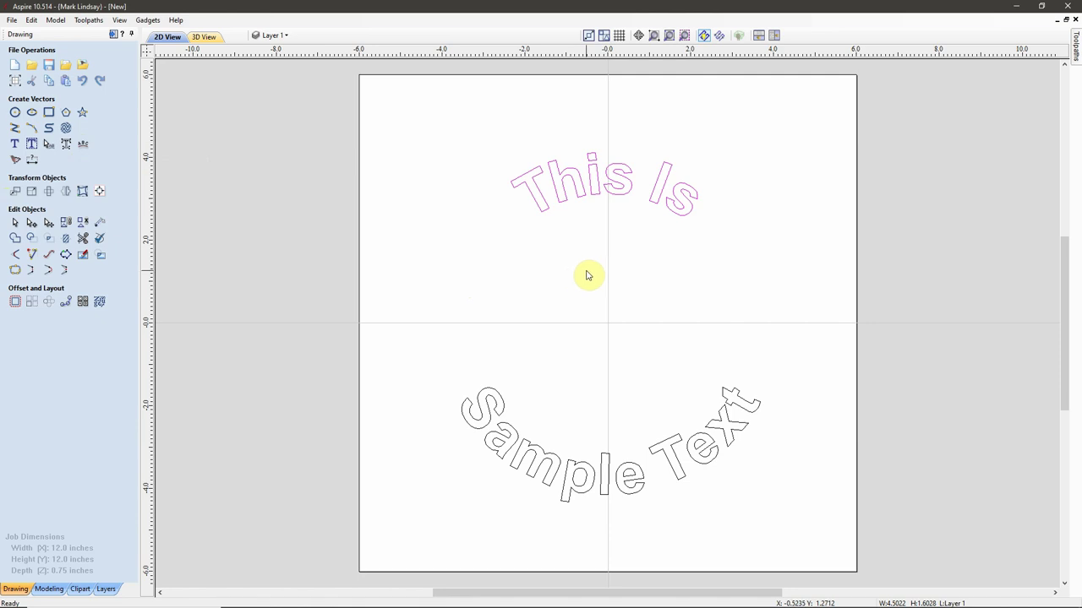
right_click(581, 200)
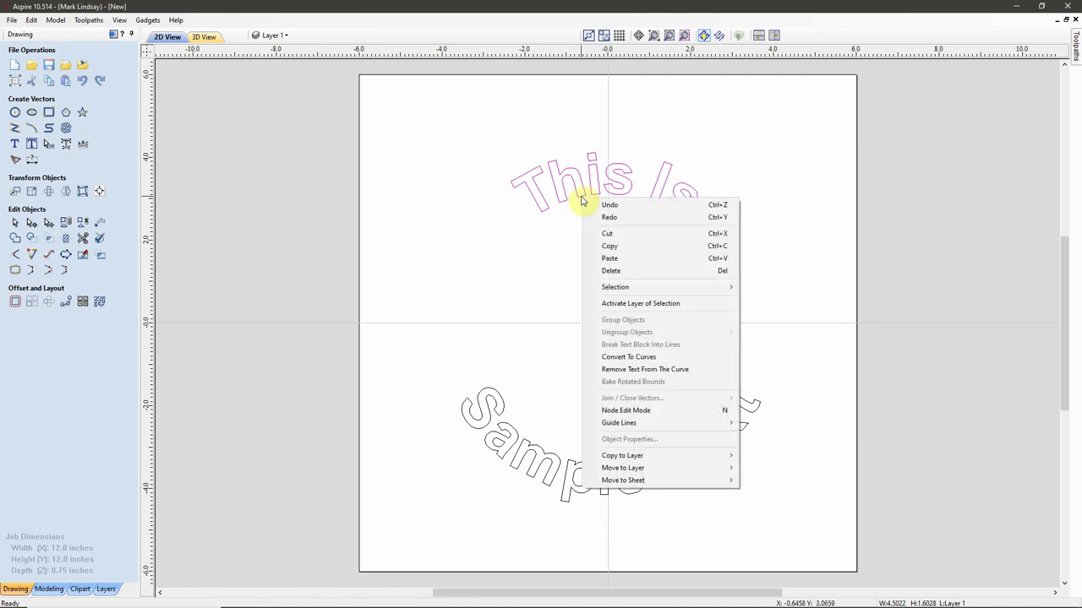
left_click(661, 372)
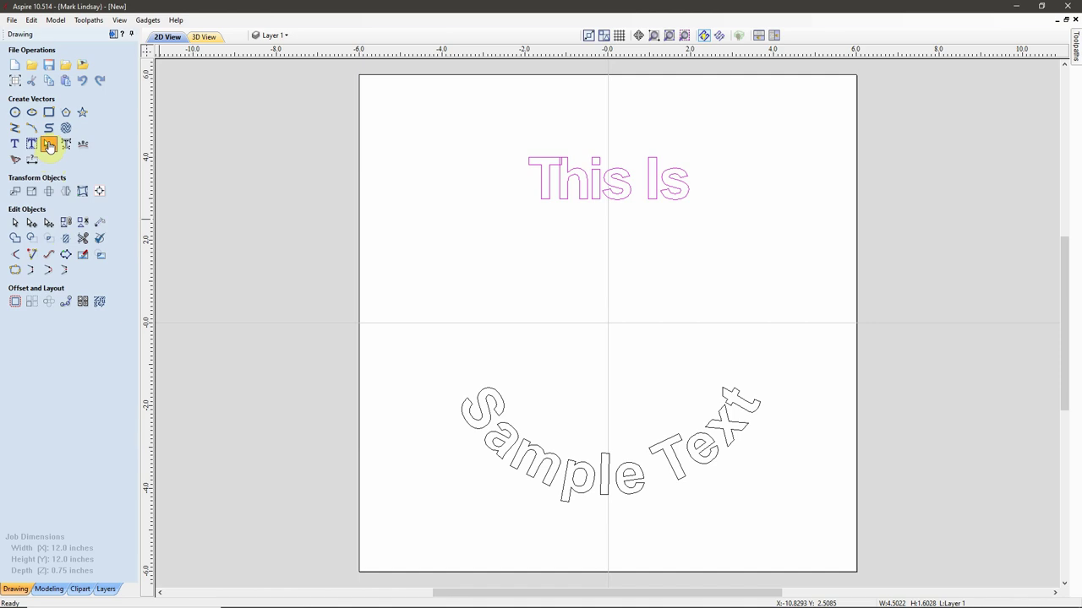
Step: Widen the kerning between the "T" and "h" of the straight "This Is" text
left_click(49, 145)
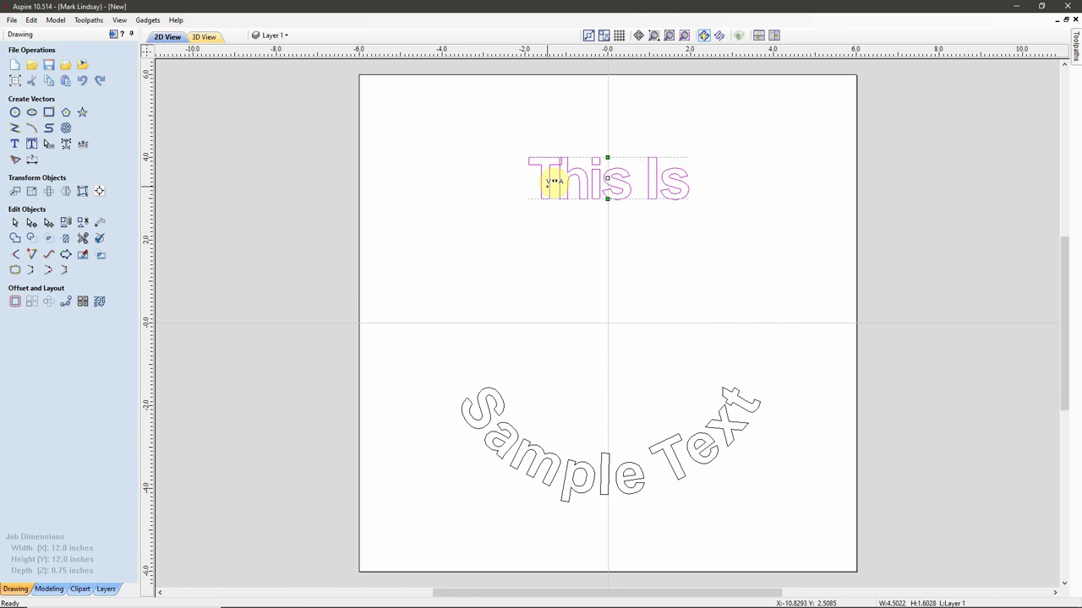
key(">")
key(">")
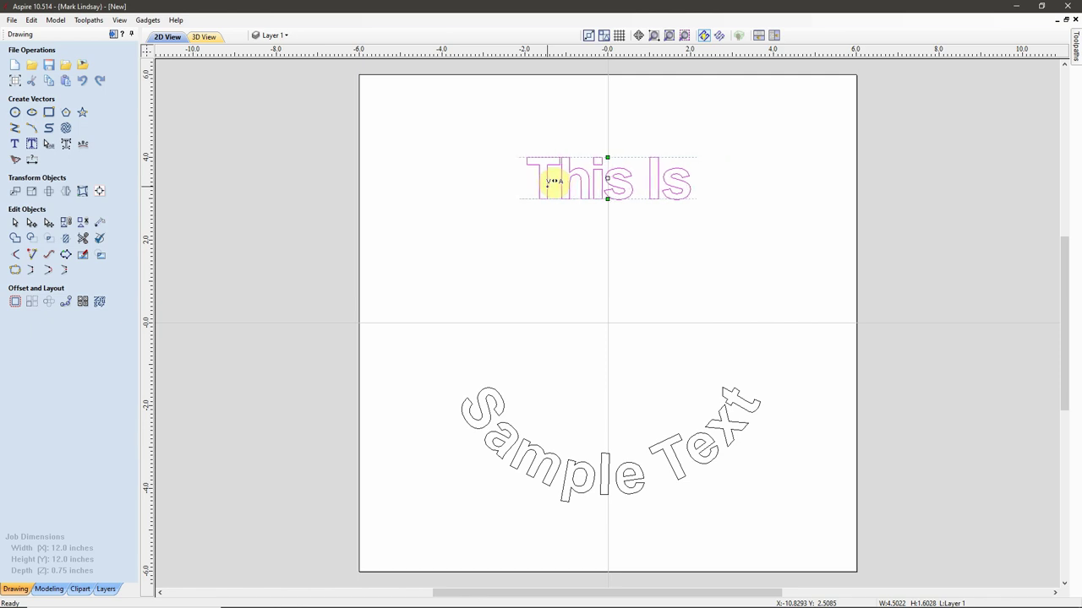
key(">")
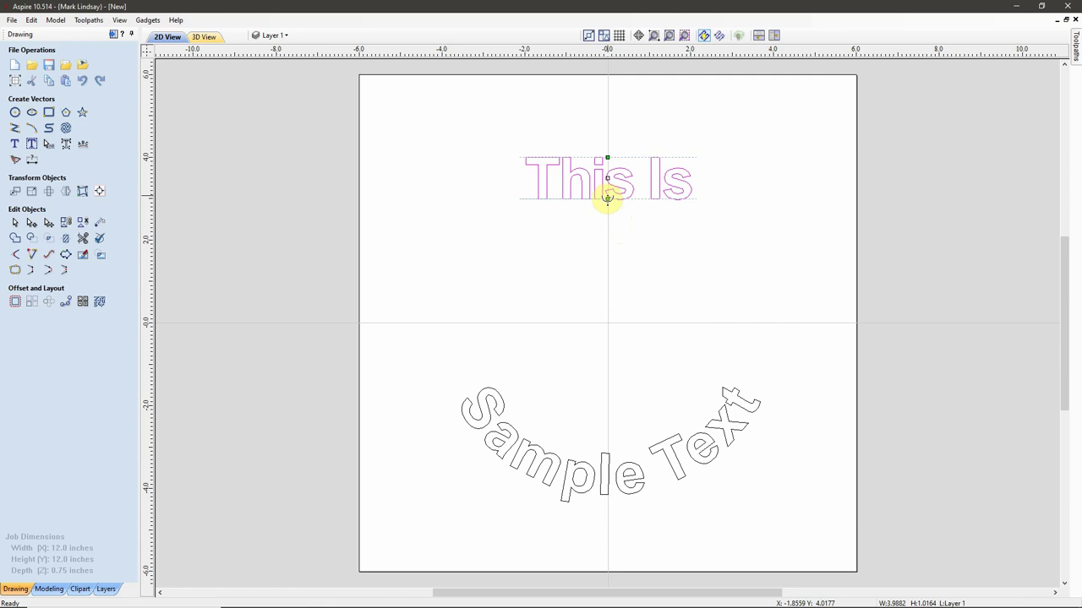
Step: Arch "This Is" upward, lower it slightly, and rotate it counterclockwise about its arc centre
left_click_drag(606, 198, 606, 141)
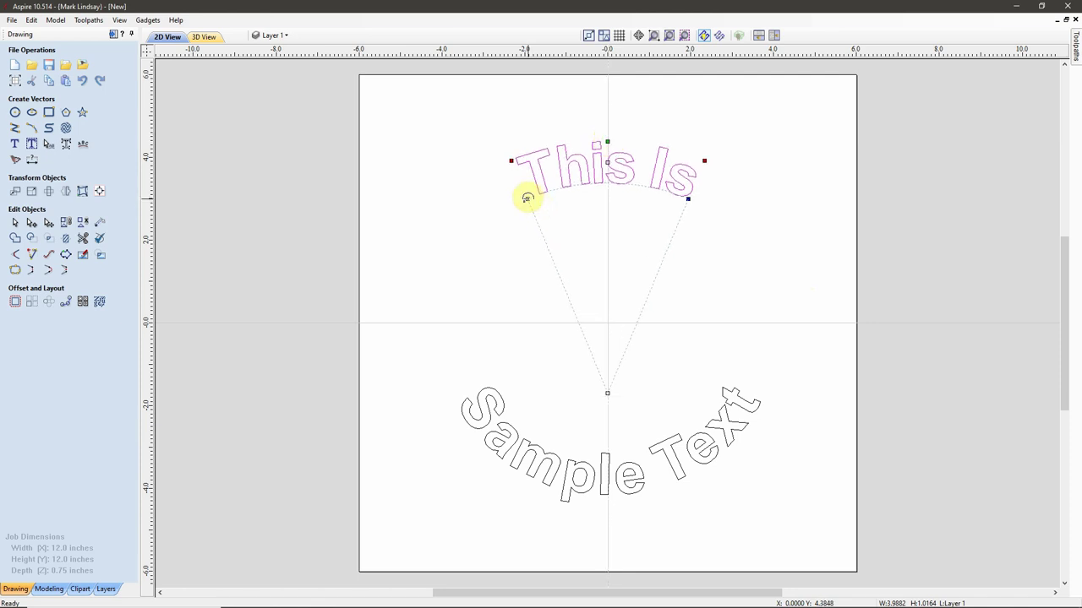
left_click_drag(527, 197, 528, 213)
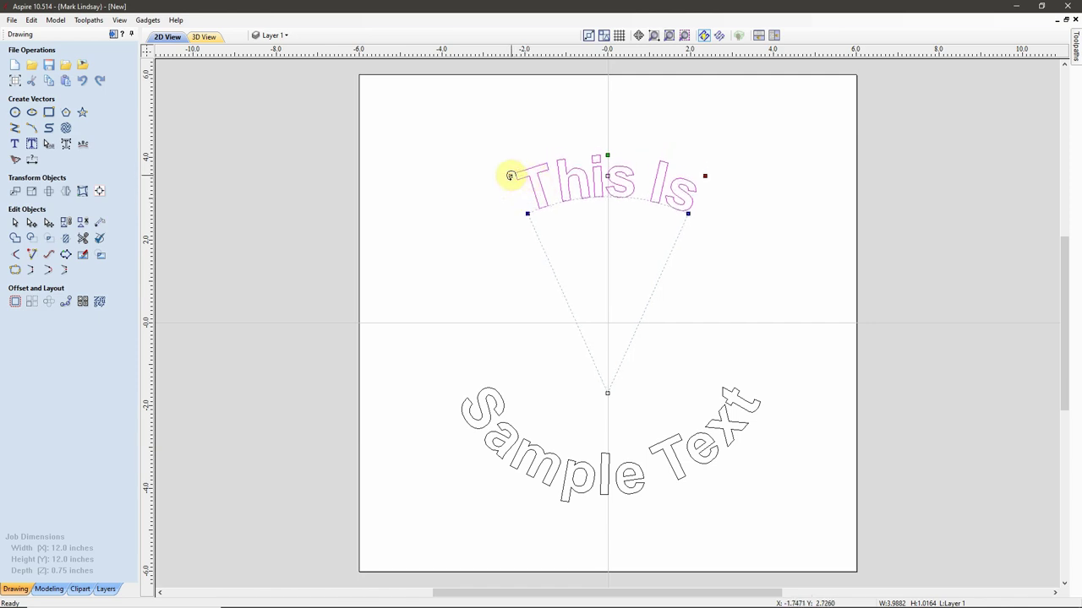
left_click_drag(510, 175, 425, 270)
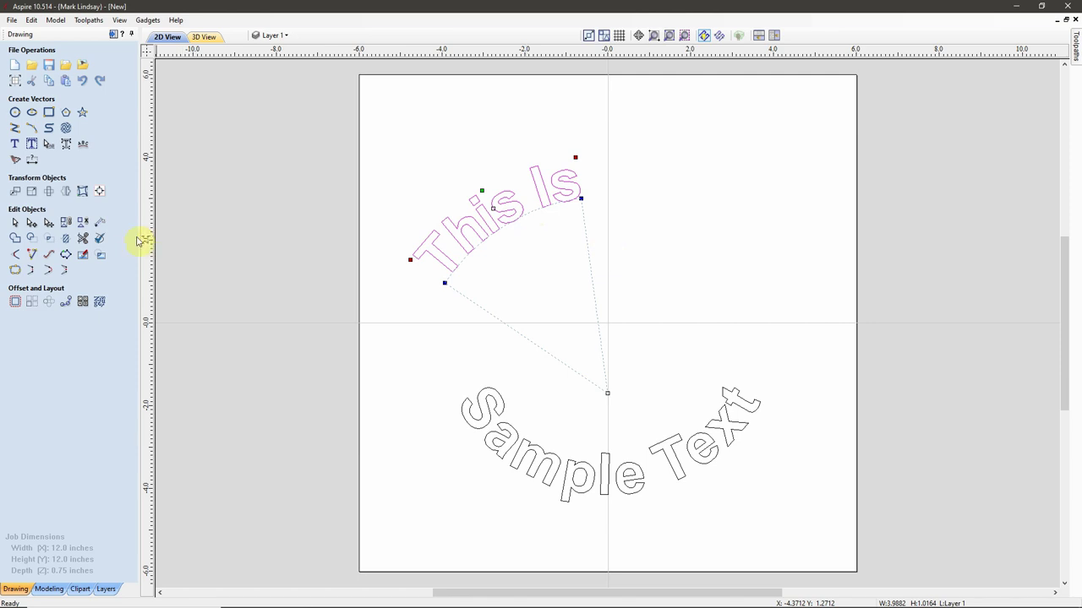
Step: Deselect "This Is" and undo its rotation, arching, kerning and removal from the curve
left_click(681, 304)
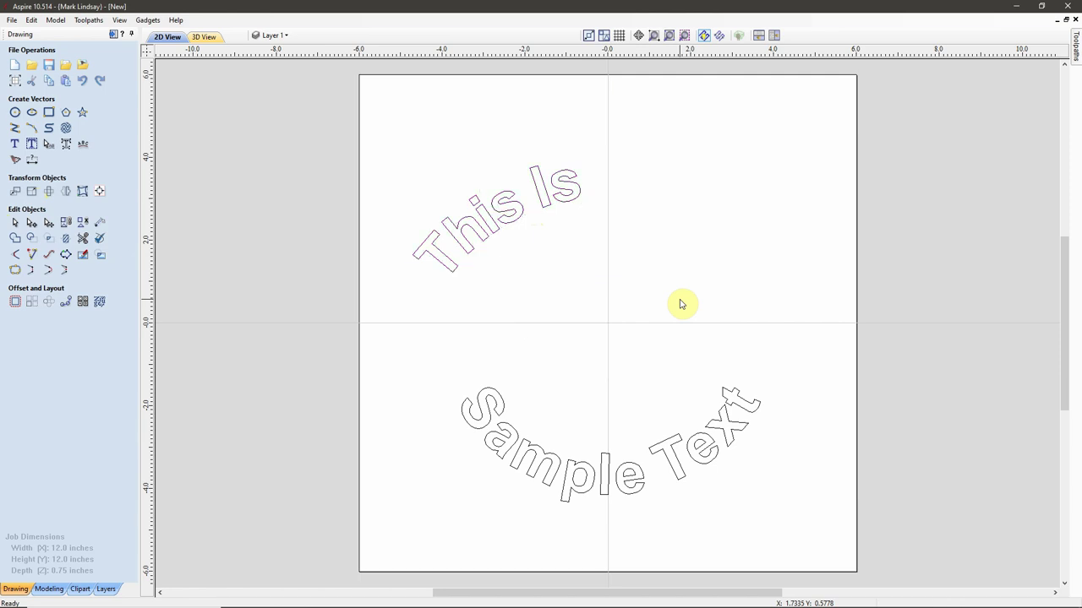
key("ctrl+z")
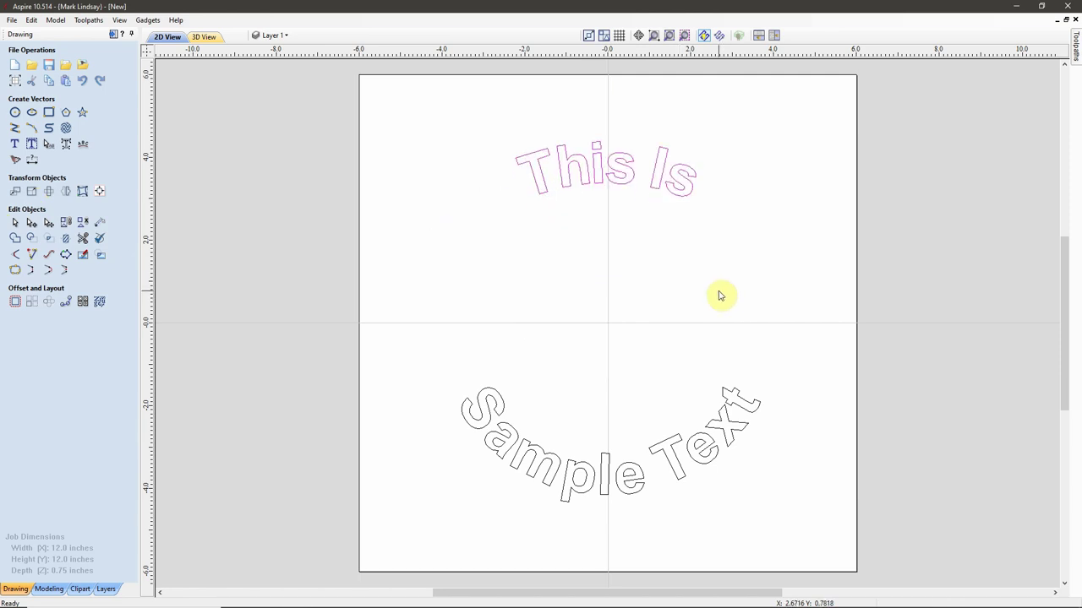
key("ctrl+z")
key("ctrl+y")
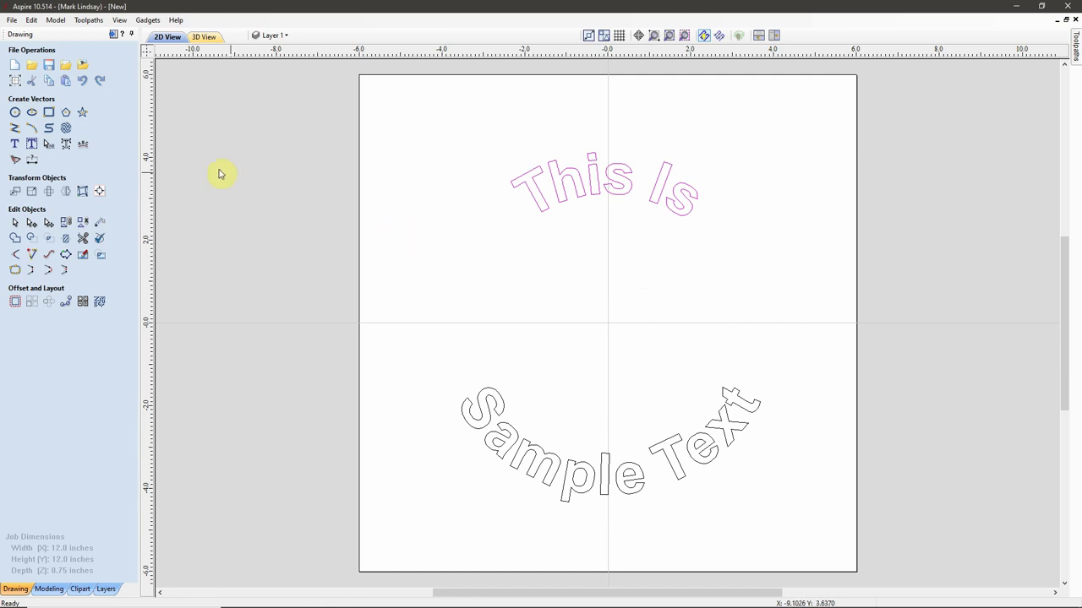
Step: Create a reference circle of 6.0 inches diameter centred at X 0.0, Y 0.0
left_click(14, 112)
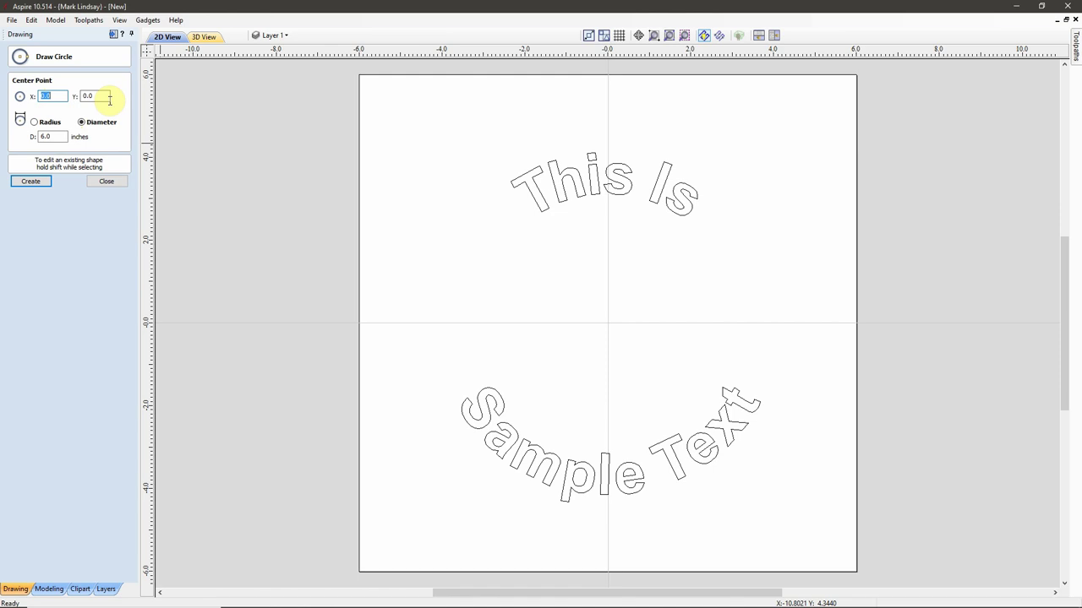
left_click(31, 182)
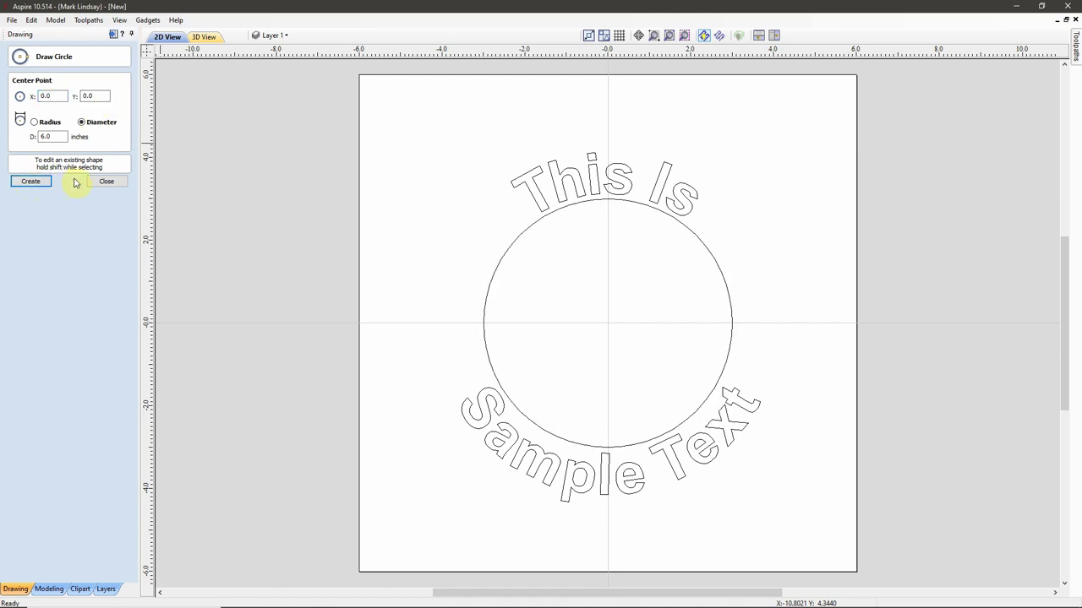
left_click(106, 183)
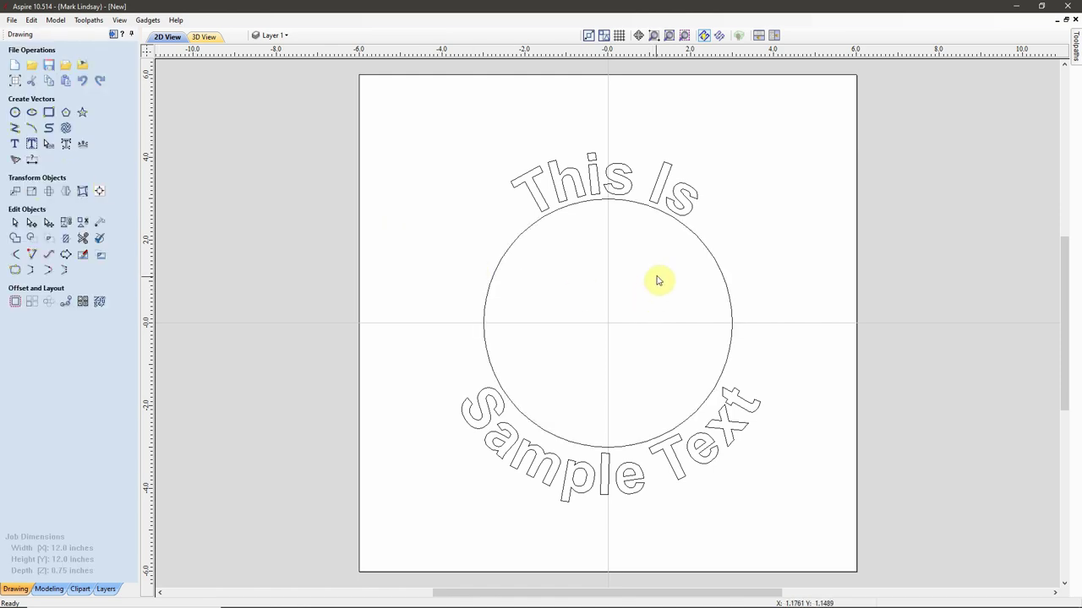
Step: Remove "This Is" from its old curve and arch the text freehand to follow the upper part of the circle
left_click(562, 187)
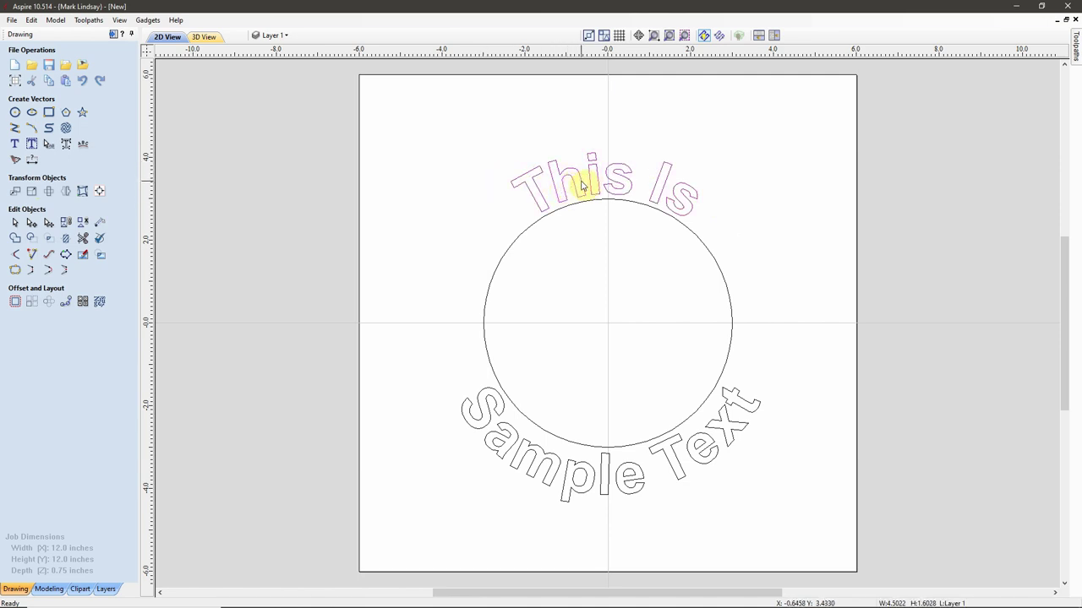
right_click(581, 182)
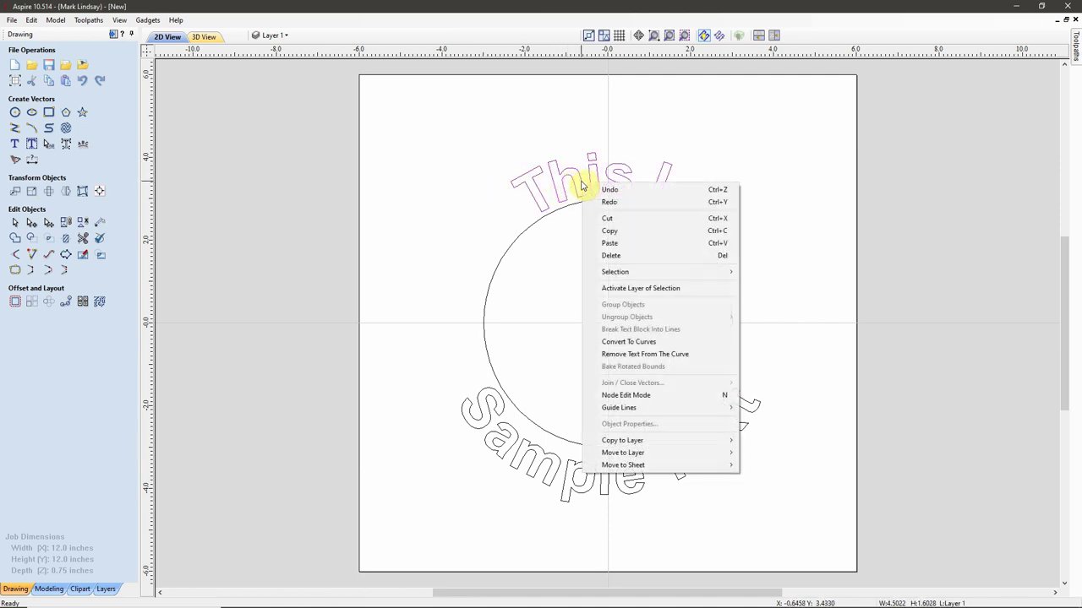
left_click(658, 354)
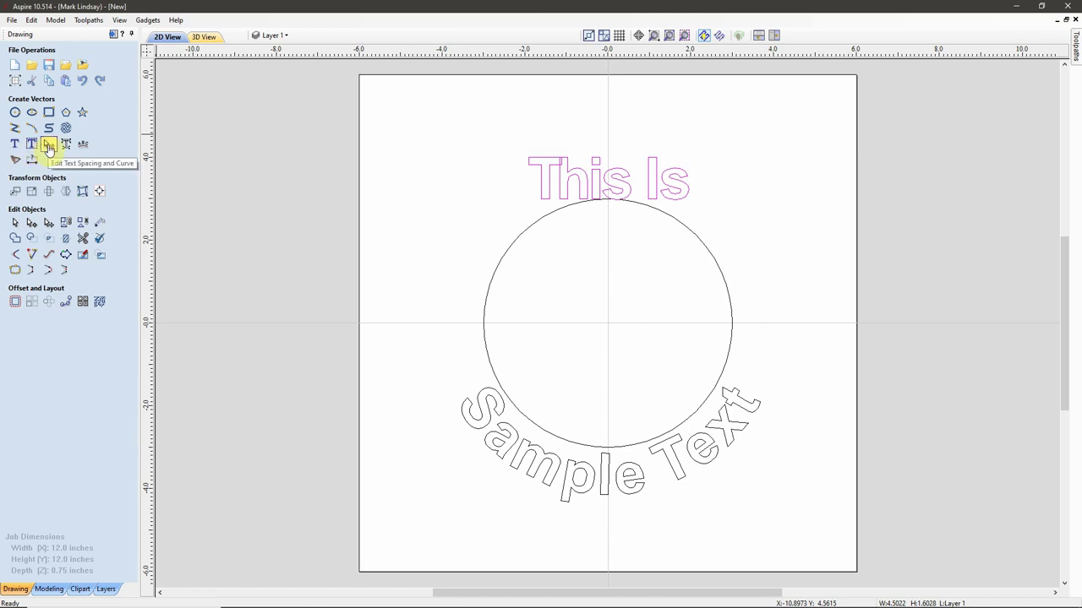
left_click(48, 144)
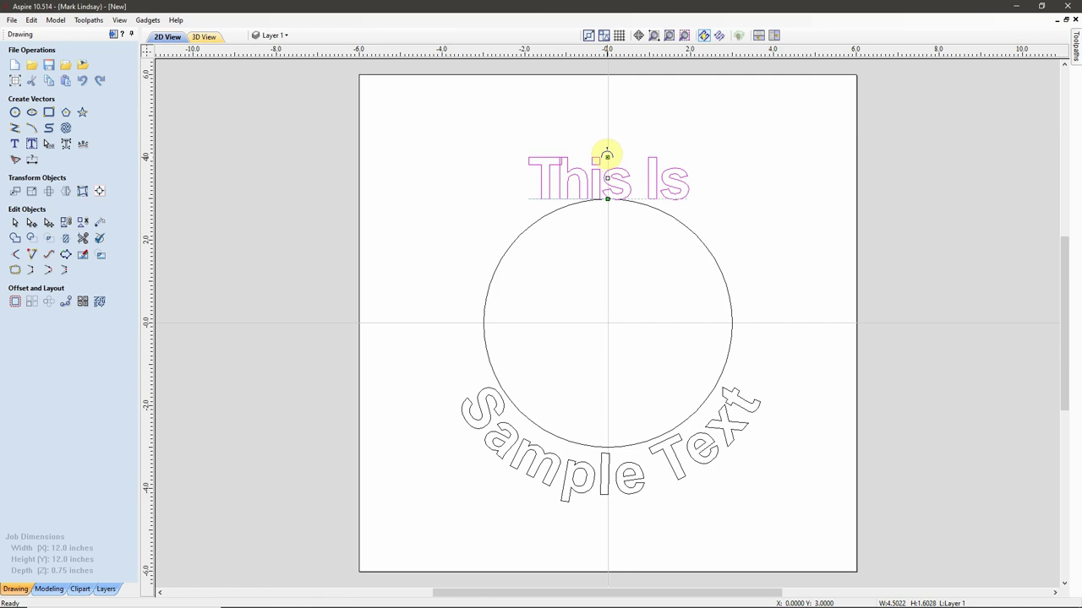
mouse_move(607, 156)
left_mouse_down()
mouse_move(611, 134)
mouse_move(608, 173)
left_mouse_up()
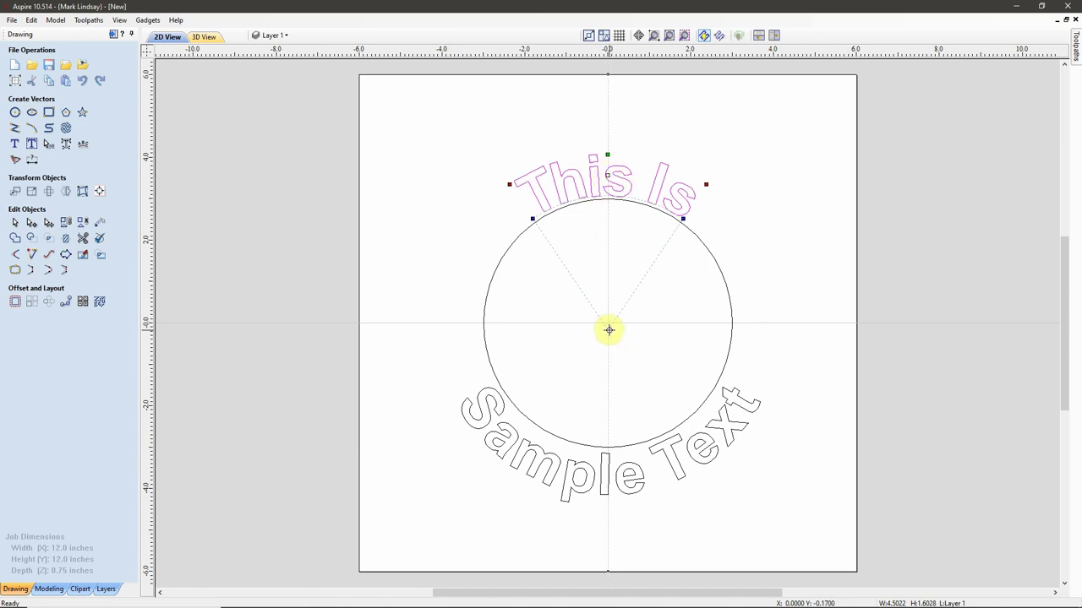
Step: Align the arc centre of "This Is" with the circle's centre, leaving a small gap between the text and circle
left_click_drag(608, 329, 608, 325)
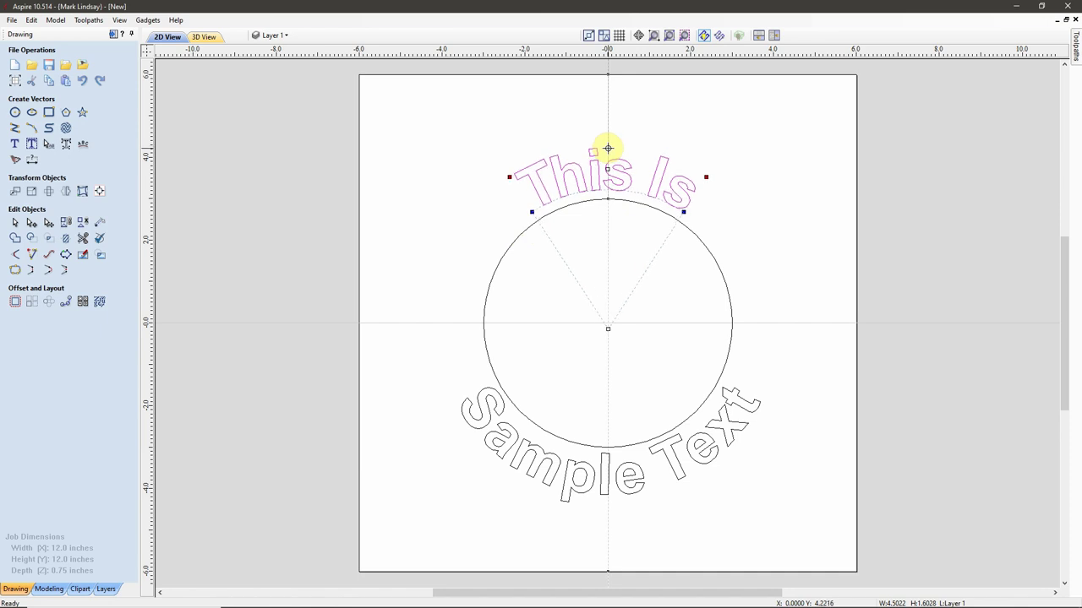
left_click_drag(607, 147, 607, 147)
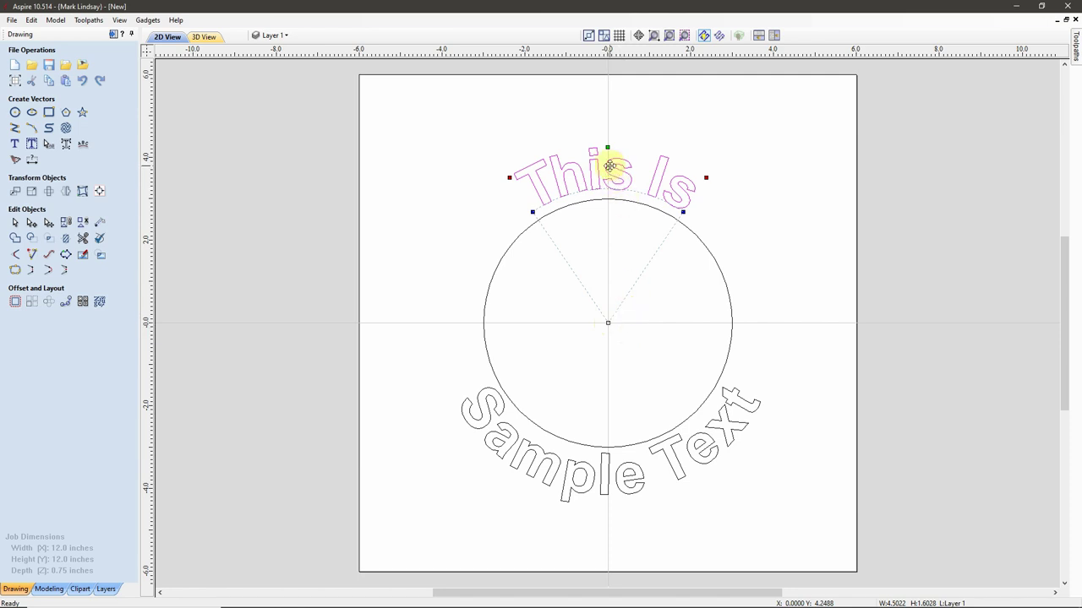
left_click_drag(608, 168, 608, 172)
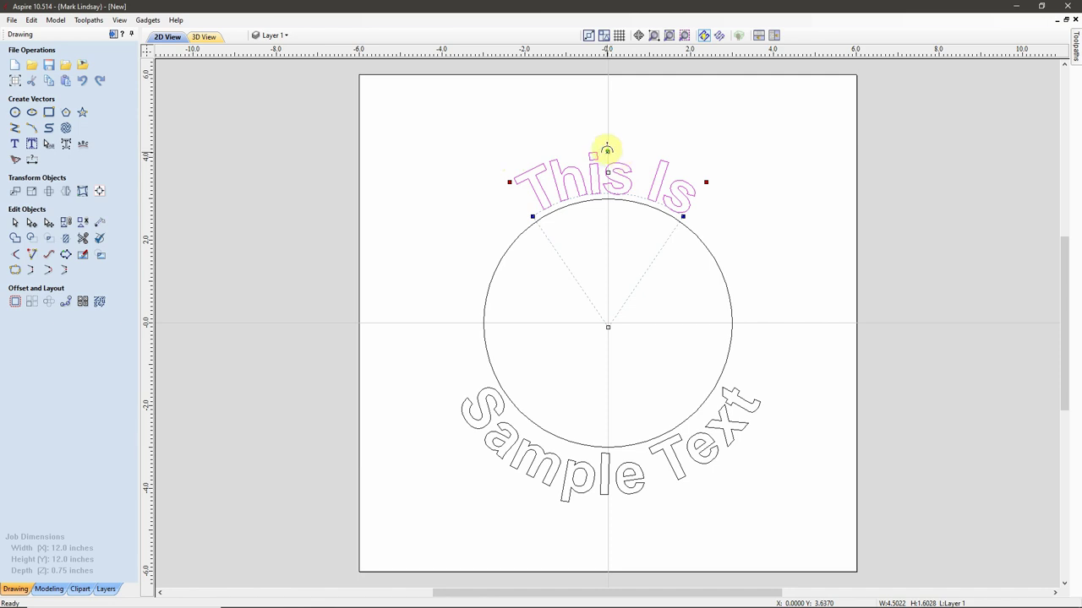
left_click_drag(607, 150, 607, 152)
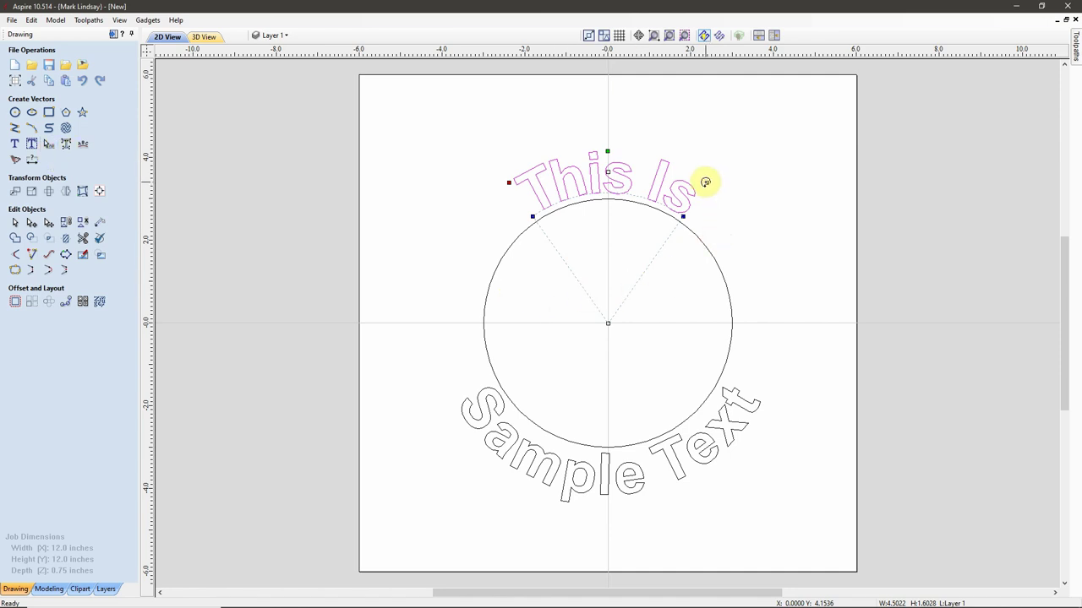
Step: Rotate "This Is" clockwise around the circle to its upper-right side
left_click_drag(710, 183, 765, 266)
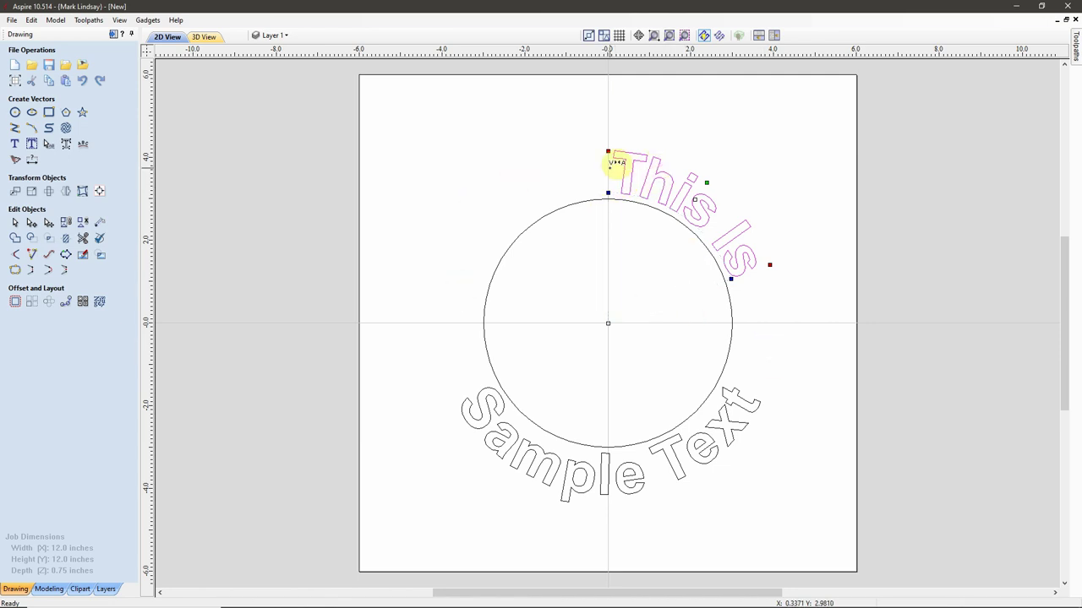
left_click_drag(606, 151, 638, 170)
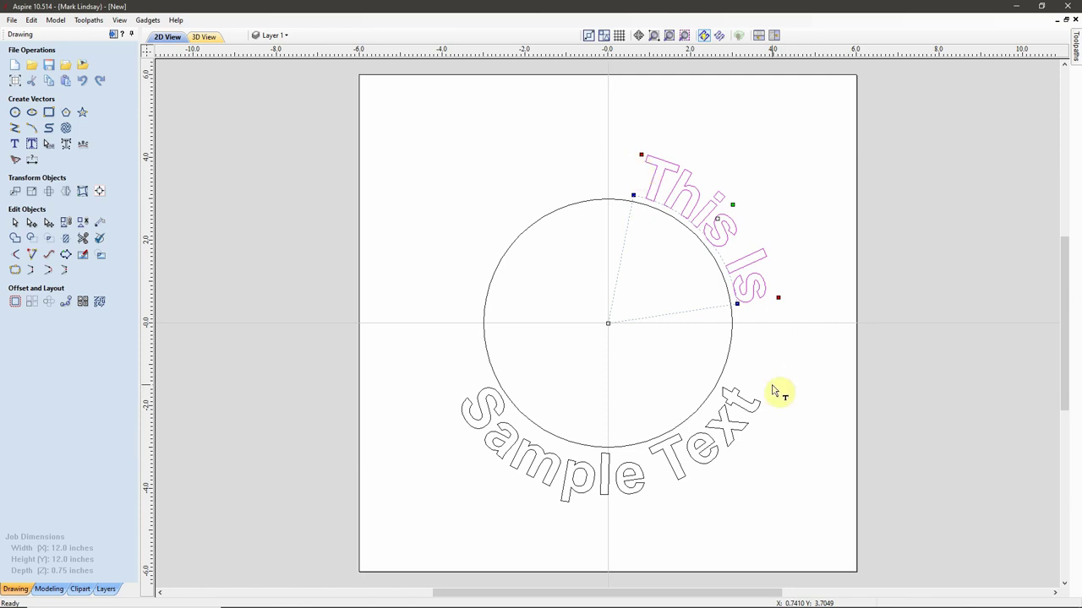
Step: Remove "Sample Text" from its old curve so it becomes a straight line of text
left_click(818, 374)
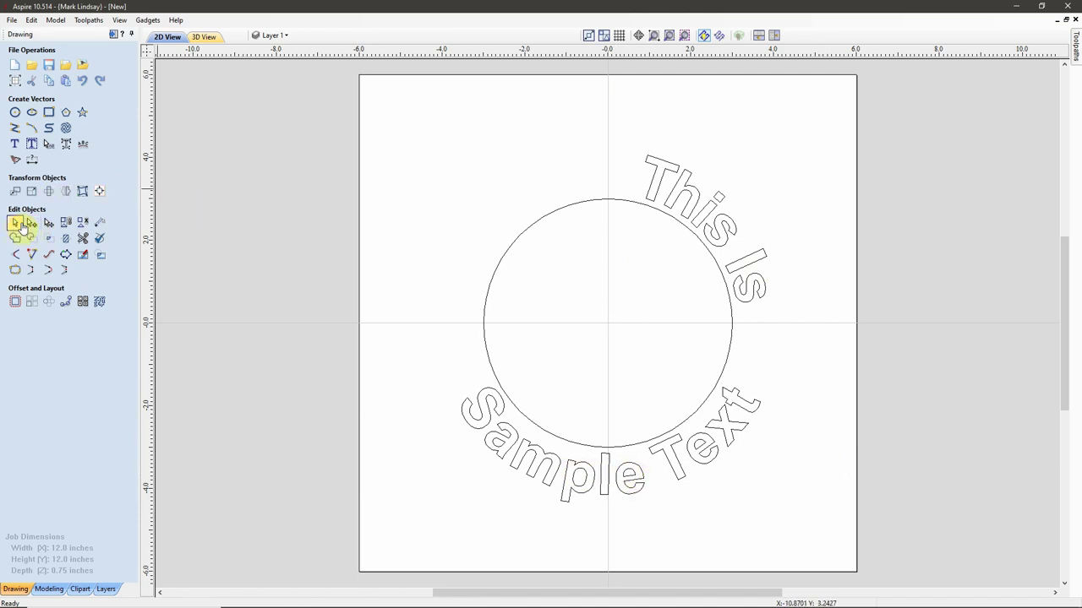
left_click(628, 479)
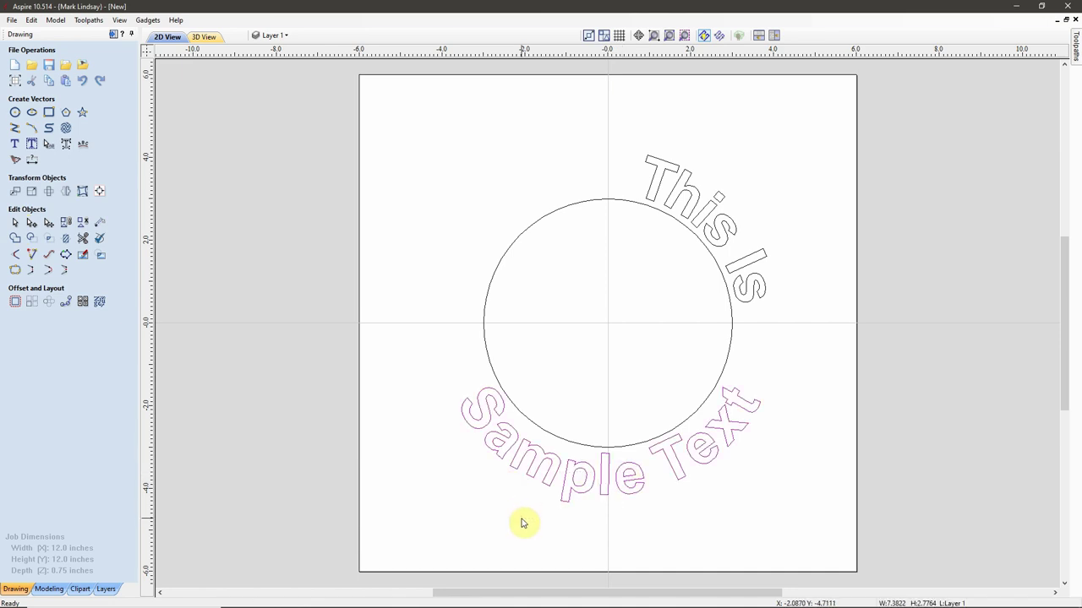
right_click(559, 478)
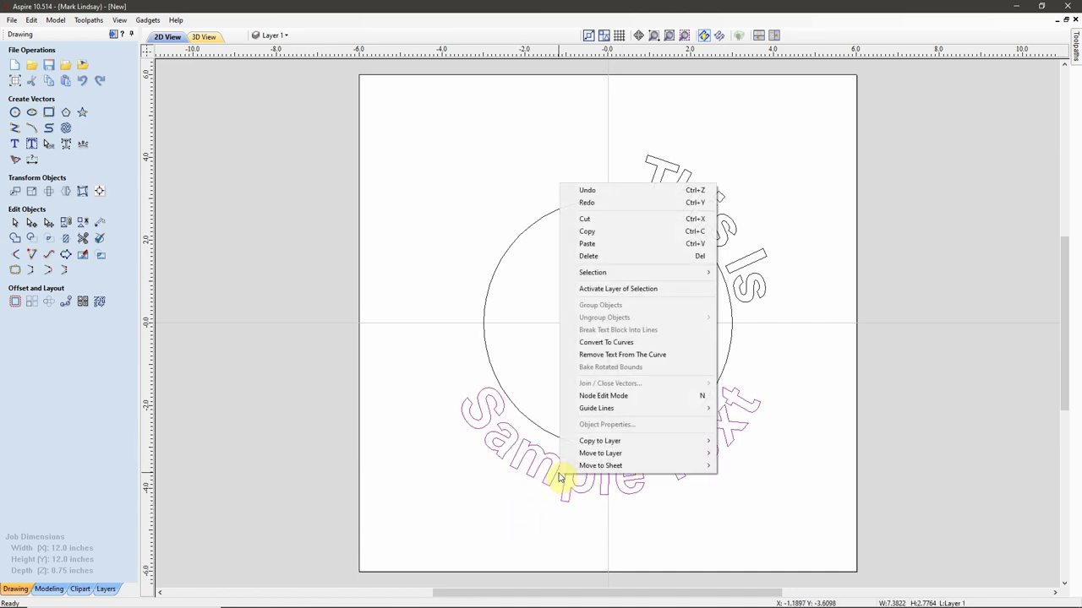
left_click(653, 355)
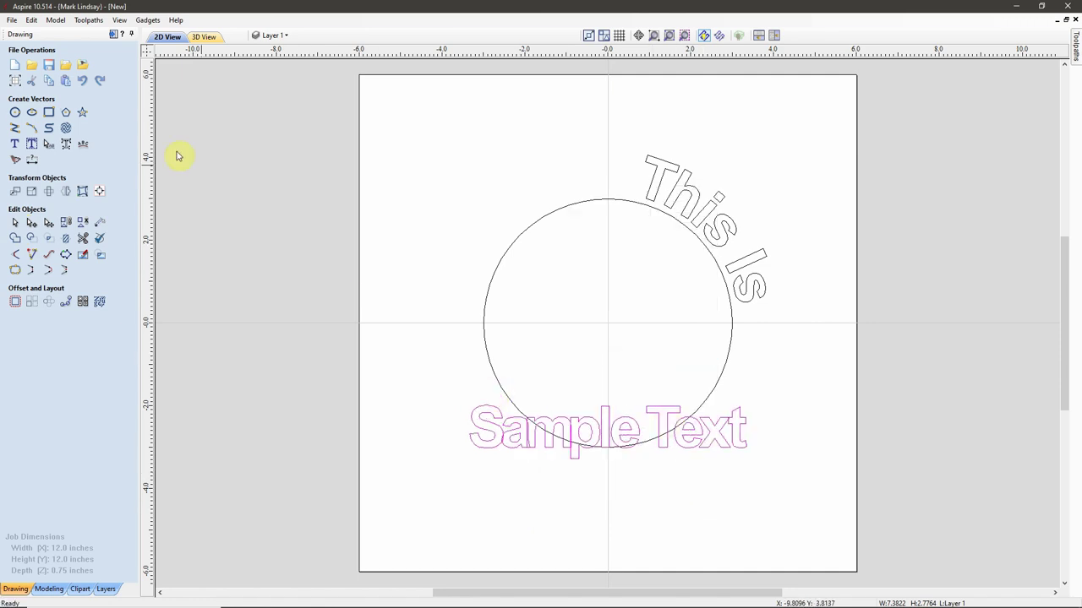
Step: Arch "Sample Text" freehand along the lower part of the circle, and rotate it clockwise toward the circle's lower-left side
left_click(49, 146)
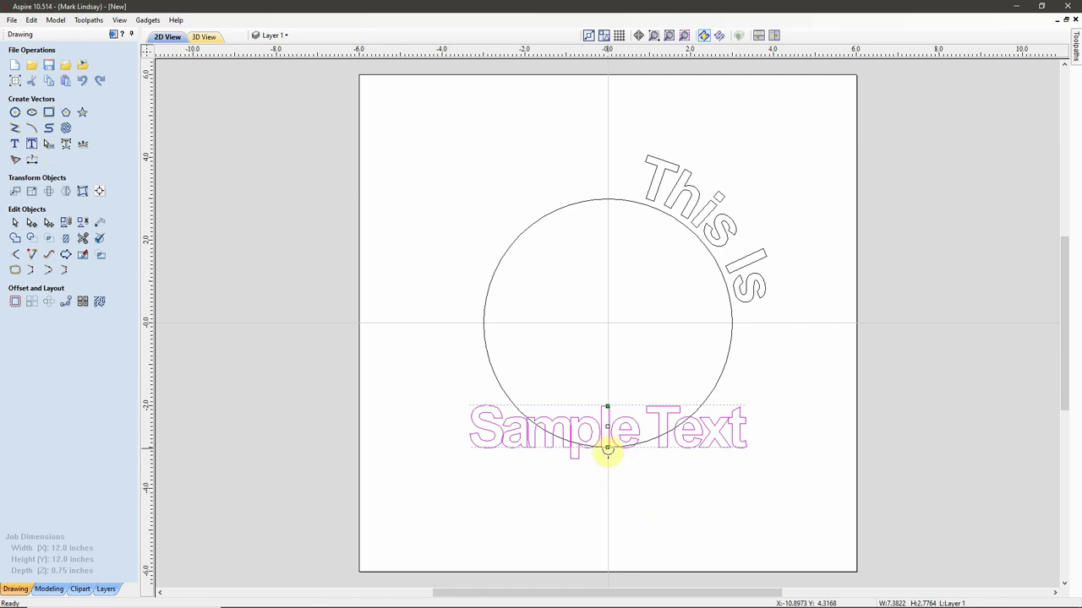
mouse_move(606, 449)
left_mouse_down()
mouse_move(621, 512)
mouse_move(611, 480)
mouse_move(608, 498)
left_mouse_up()
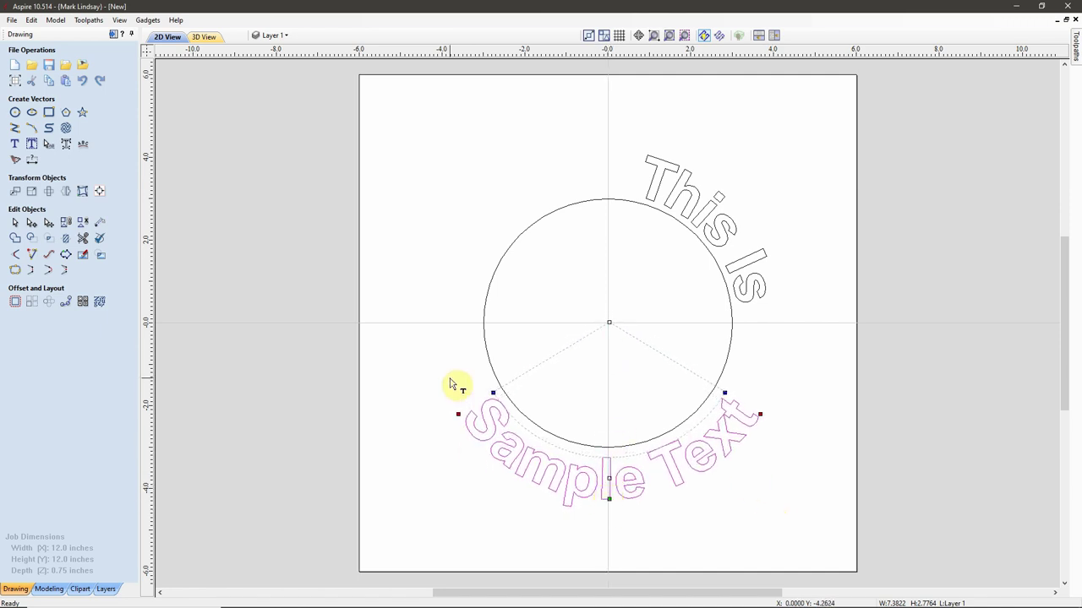
left_click_drag(760, 415, 686, 462)
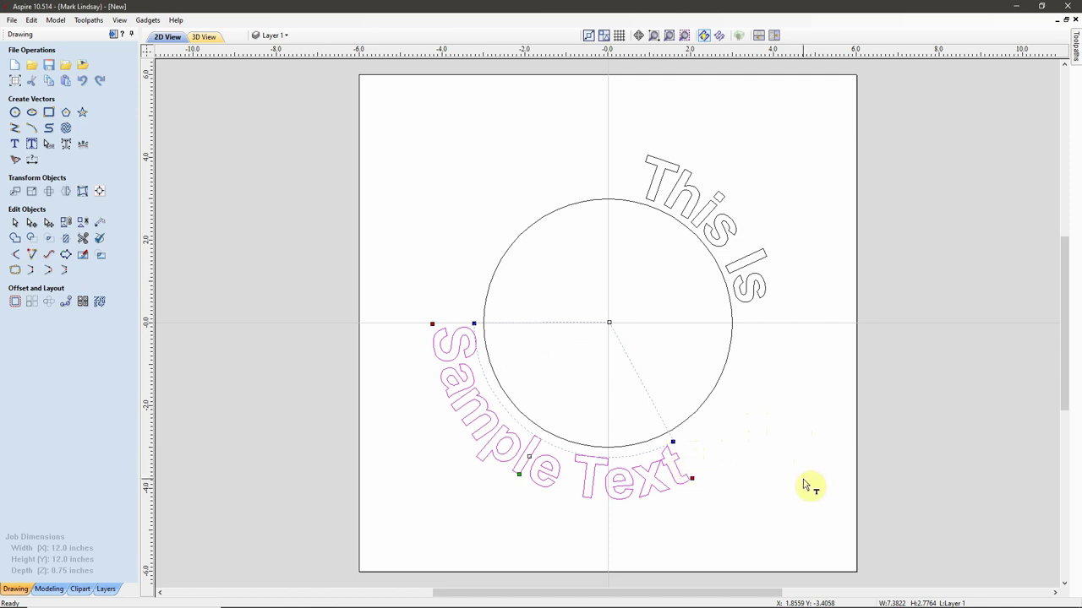
left_click(762, 470)
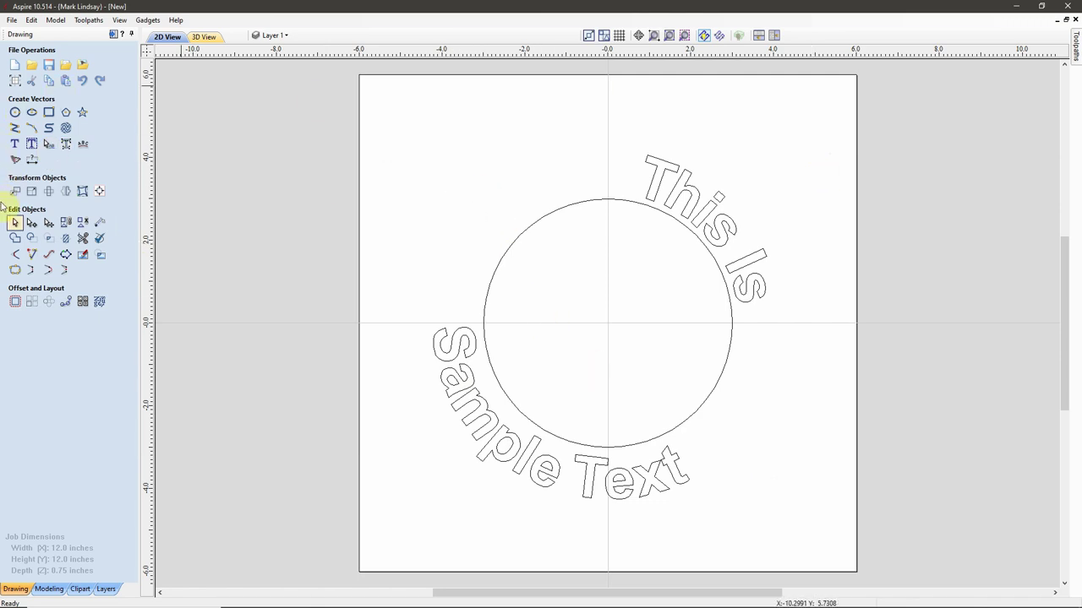
Step: Delete the reference circle together with both arched texts
left_click_drag(810, 119, 363, 541)
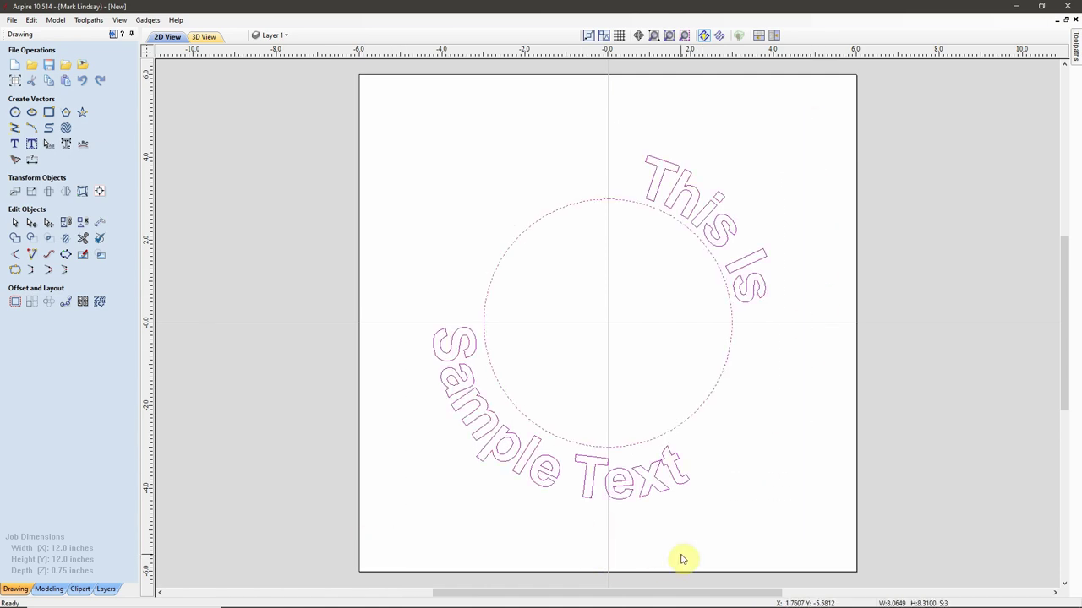
key("Delete")
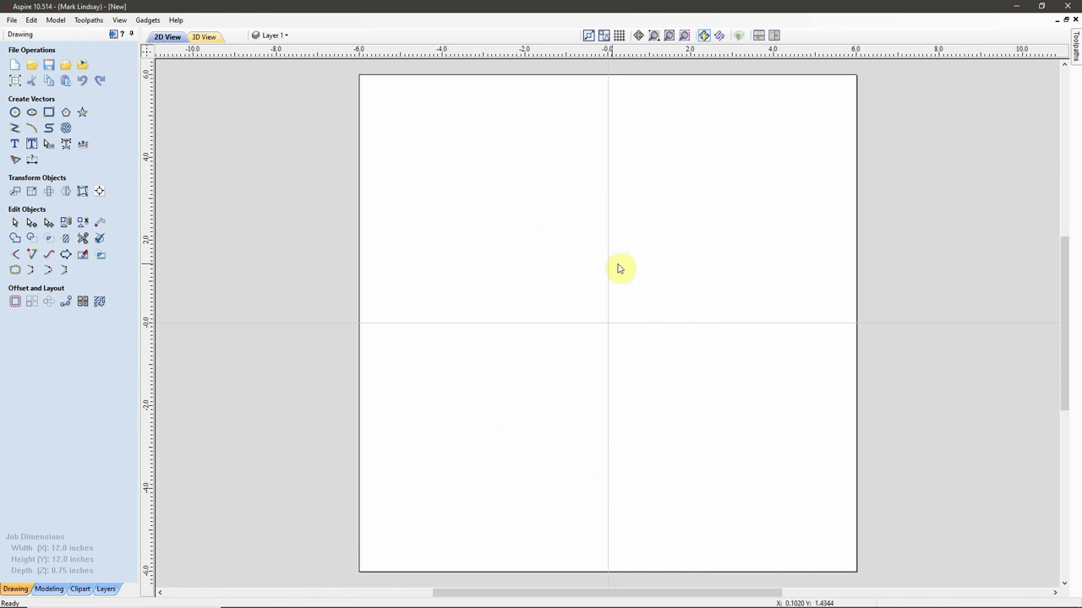
Step: Draw a straight diagonal line from about X -4.55, Y 3.62 to about X 3.56, Y -3.05
left_click(14, 129)
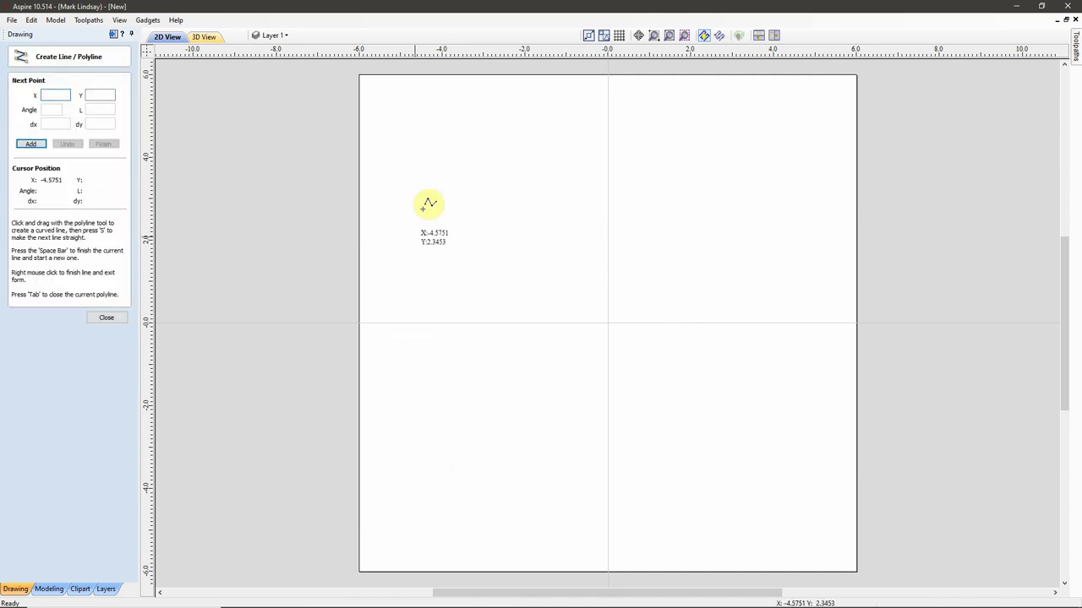
left_click(419, 173)
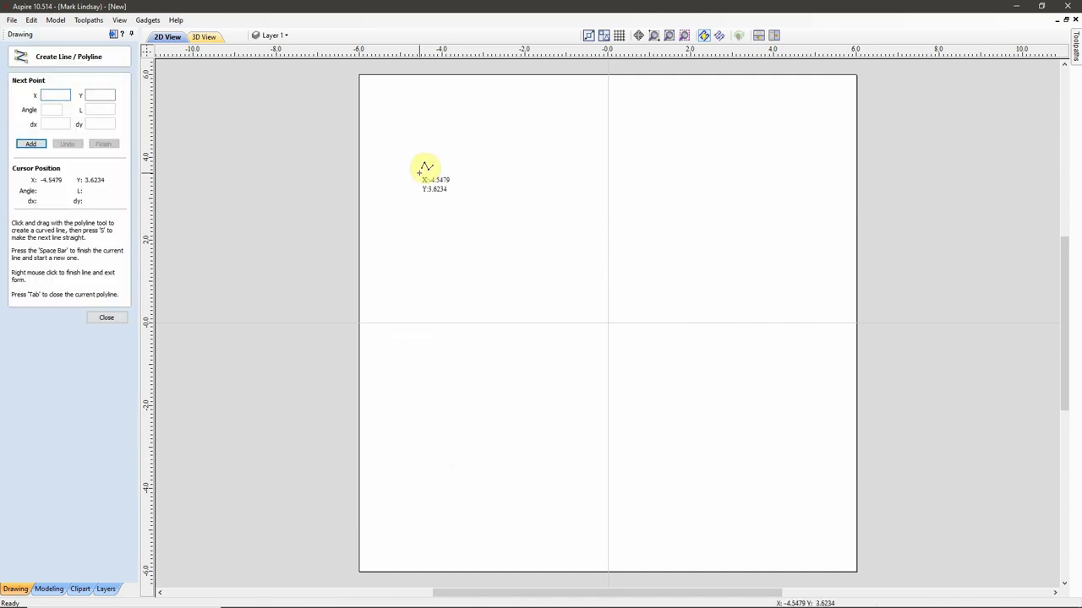
left_click(754, 448)
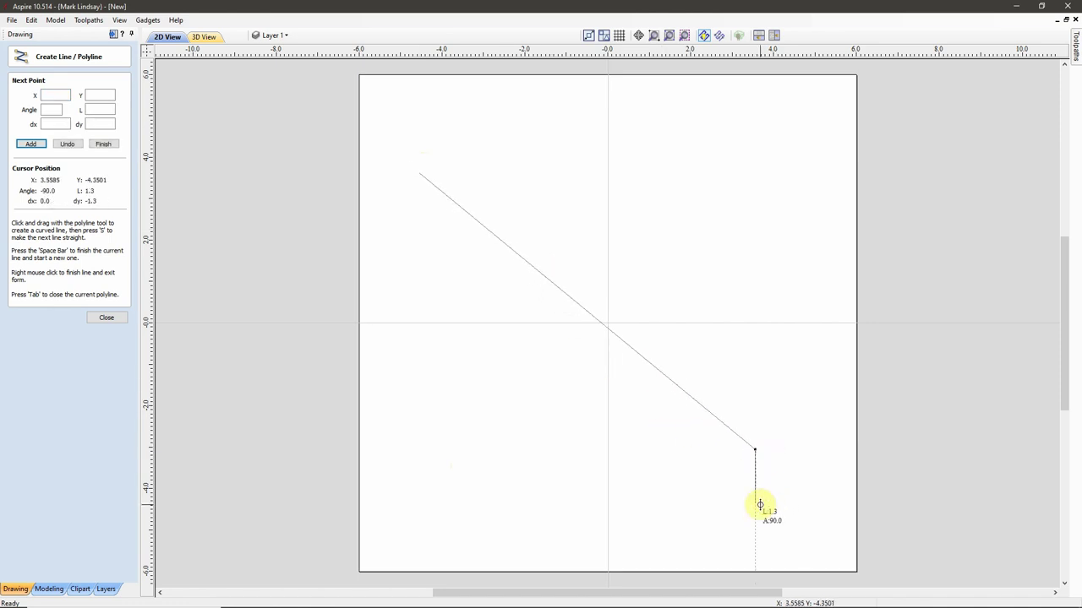
key("space")
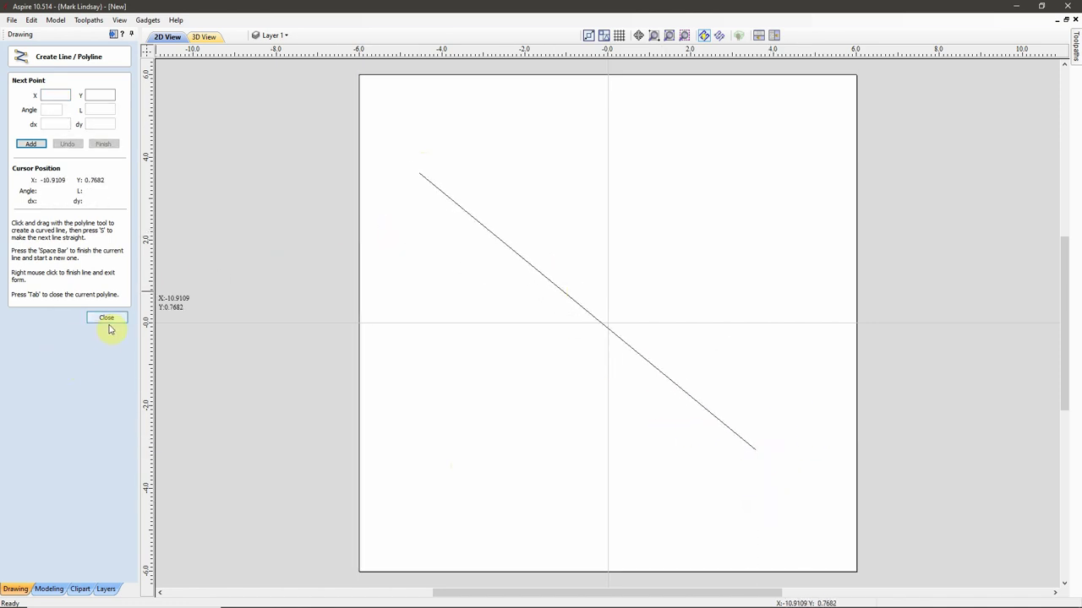
left_click(106, 319)
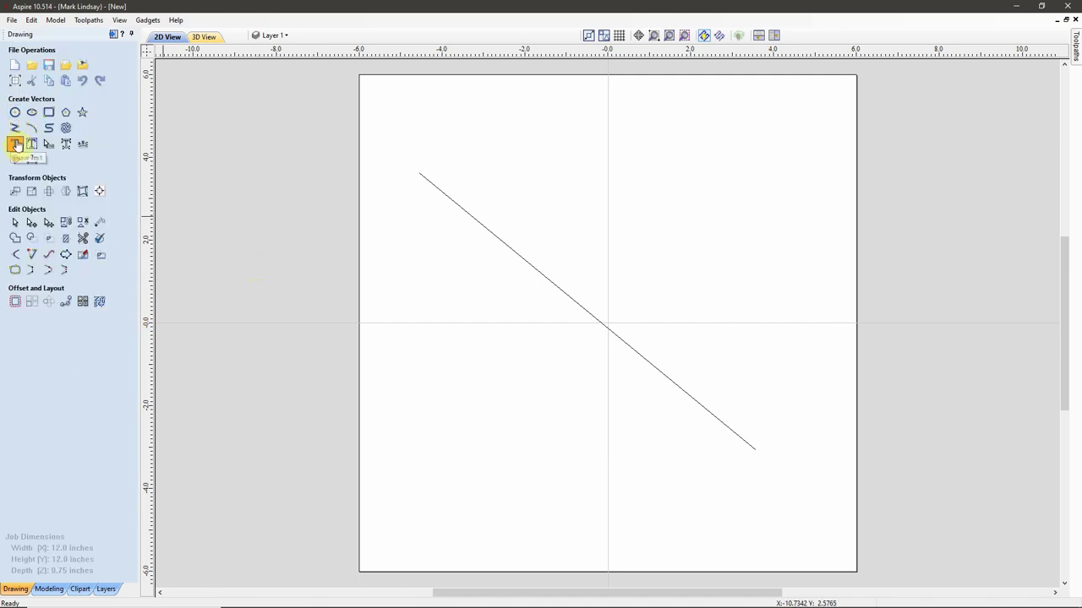
Step: Create the text "This Is Sample Text" in bold Arial
left_click(16, 144)
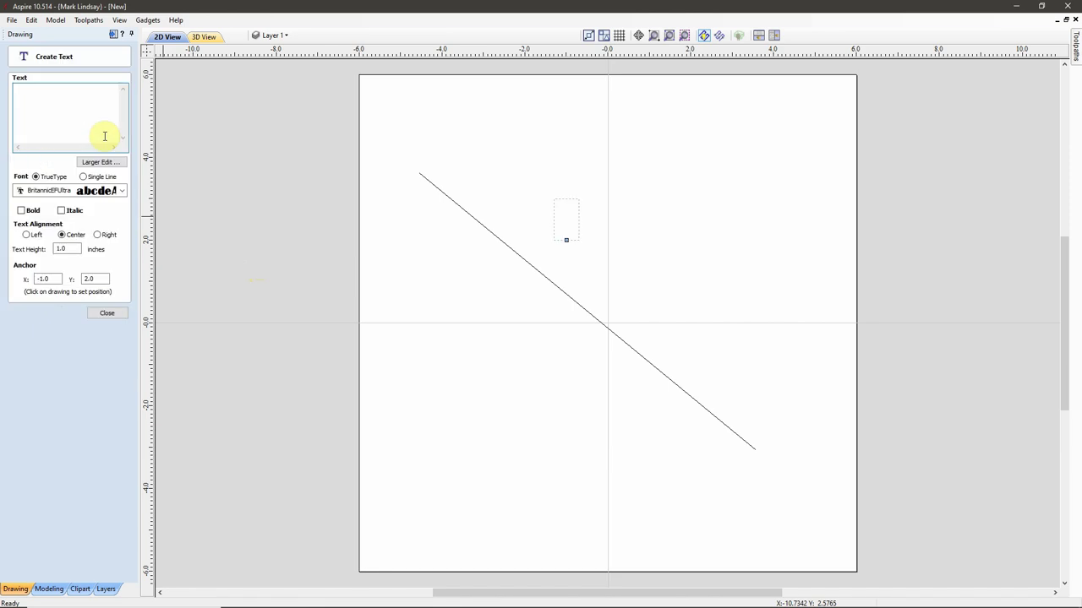
left_click(122, 192)
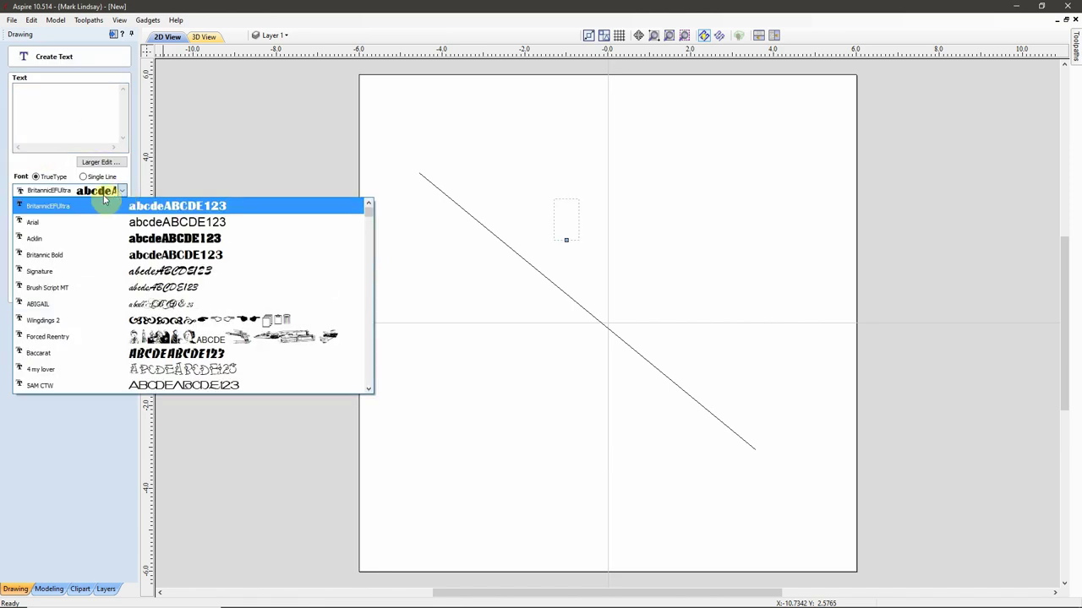
left_click(42, 221)
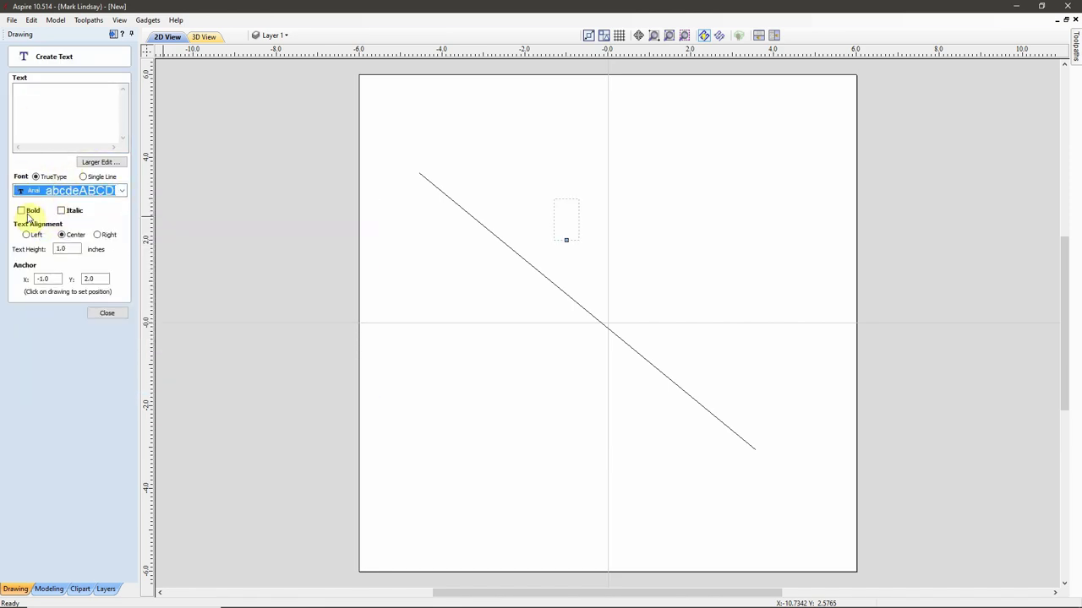
left_click(21, 210)
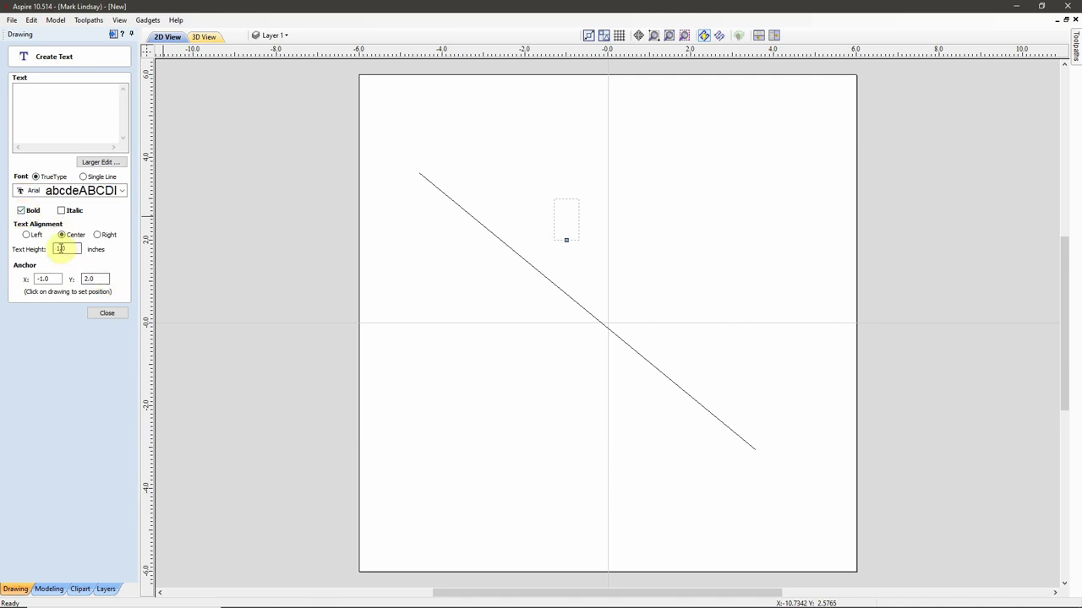
left_click(34, 101)
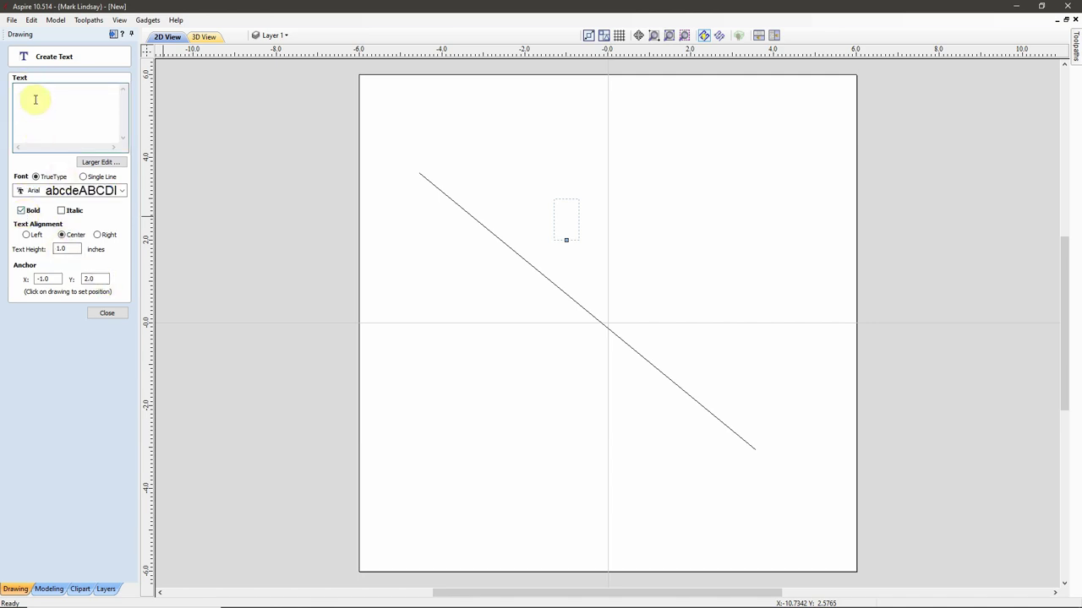
type("This Is ")
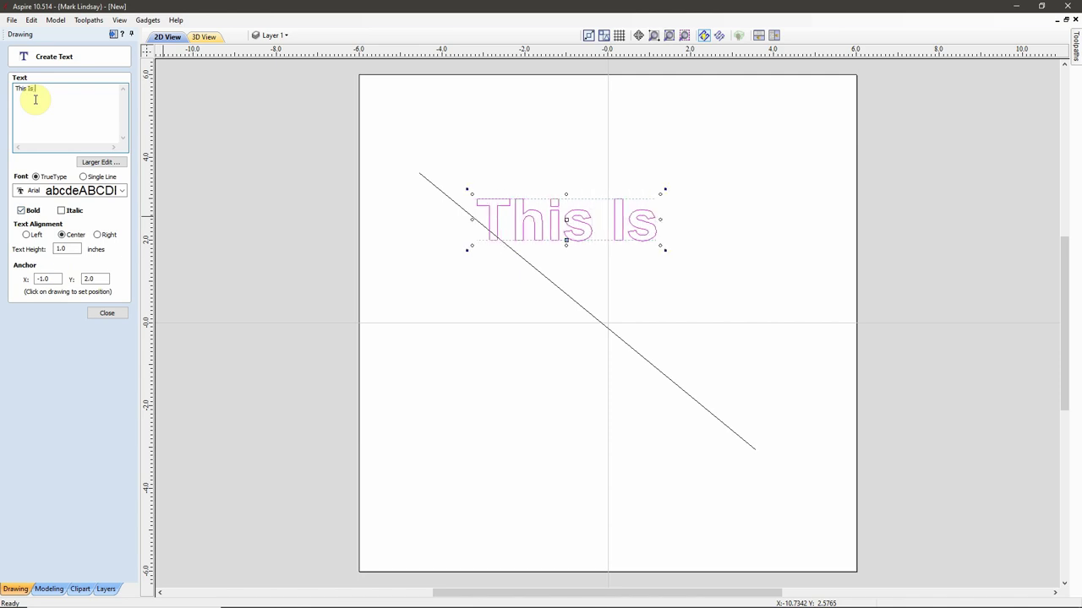
type("Sample Text")
left_click(107, 313)
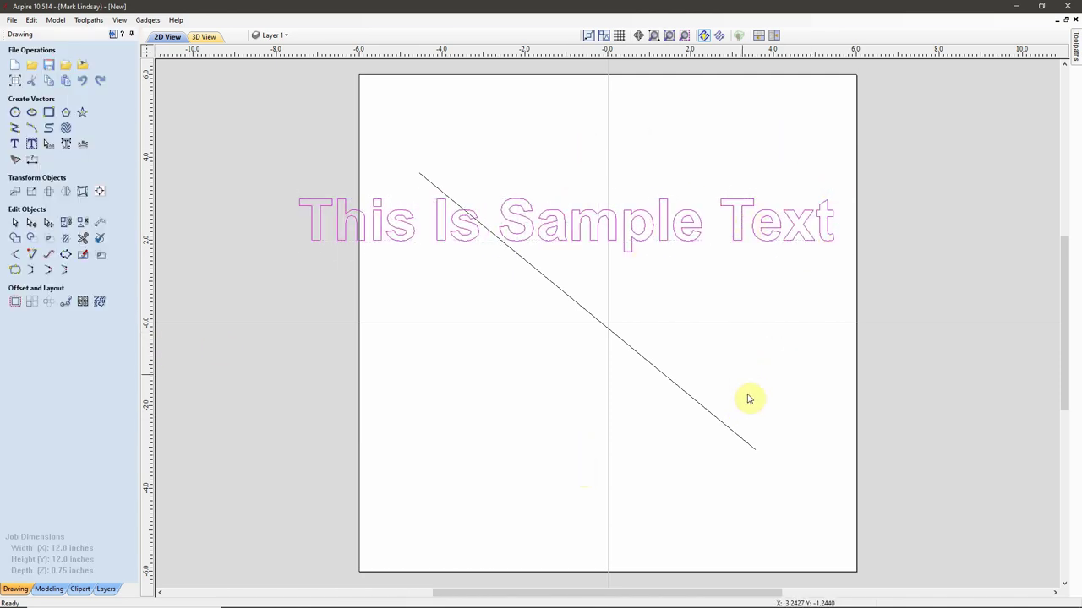
Step: Fit "This Is Sample Text" to the diagonal line, scaled to fill it, positioned on the curve with letters aligned to the curve
left_click_drag(731, 389, 647, 442)
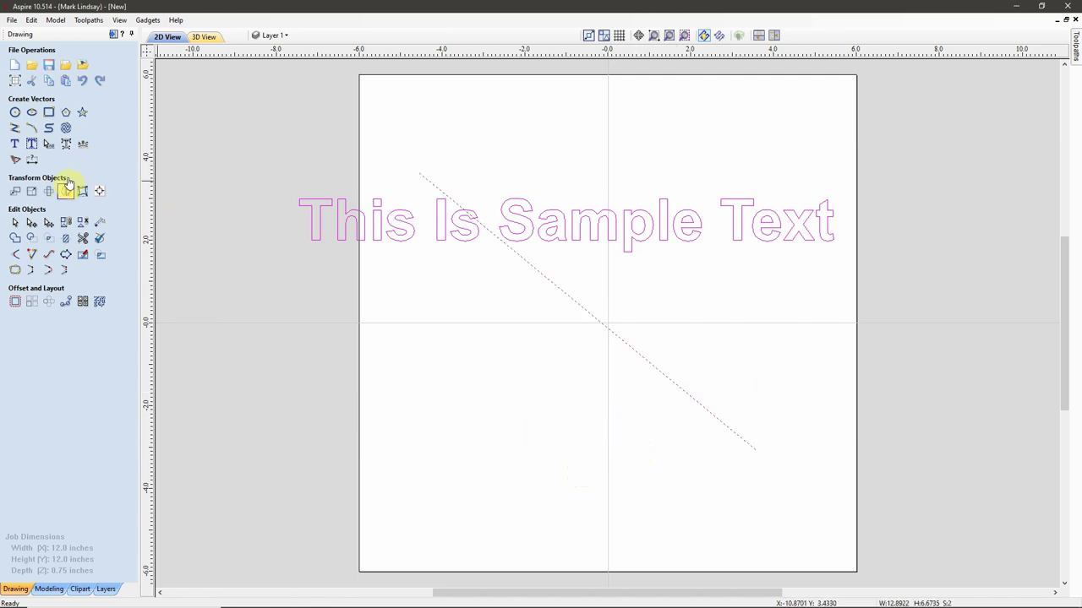
left_click(84, 145)
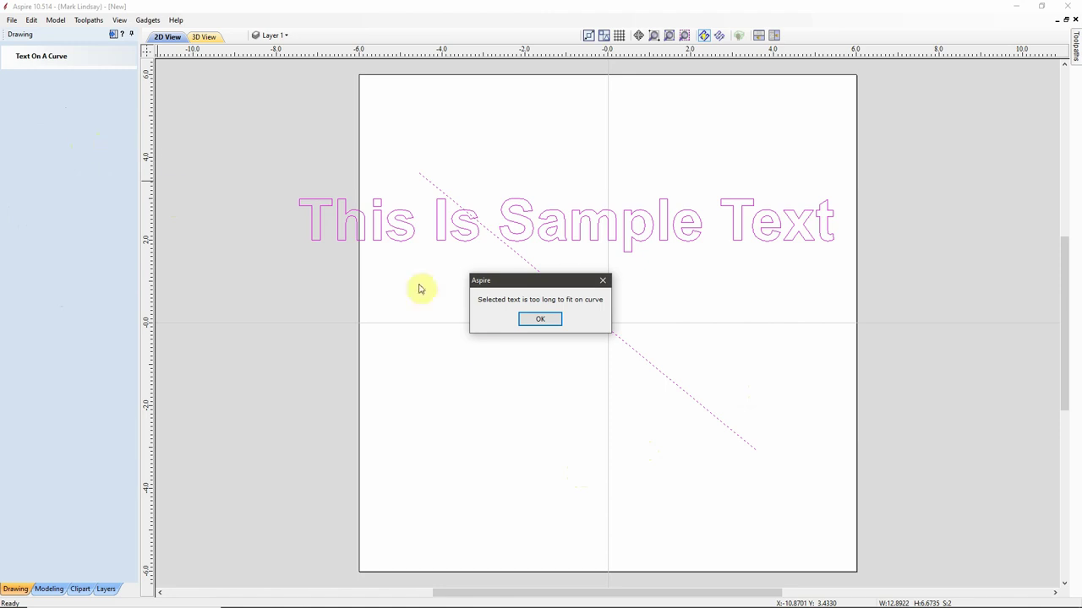
left_click(541, 320)
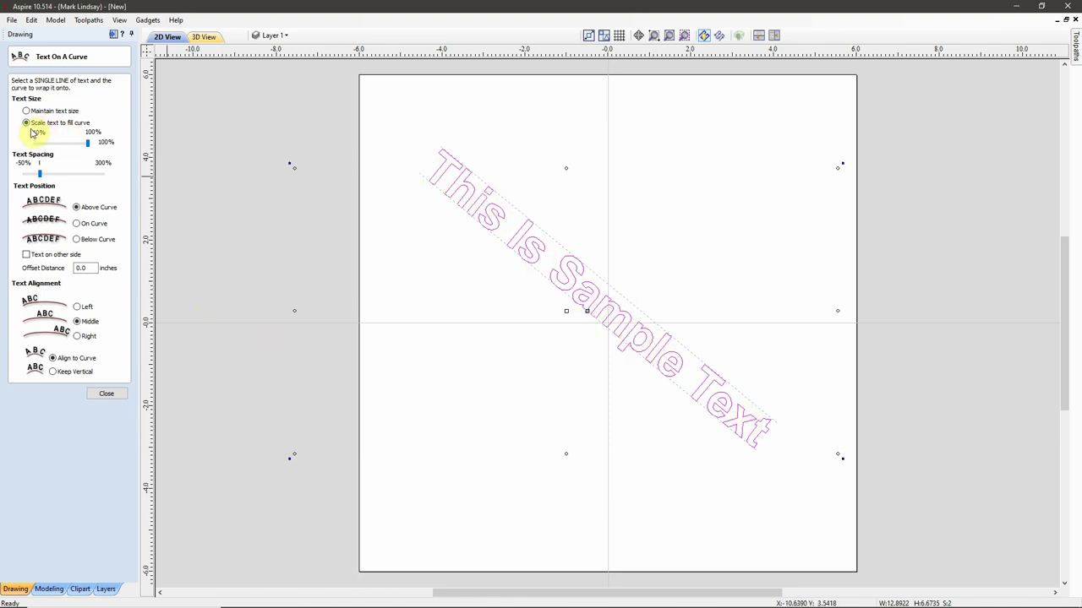
left_click(77, 223)
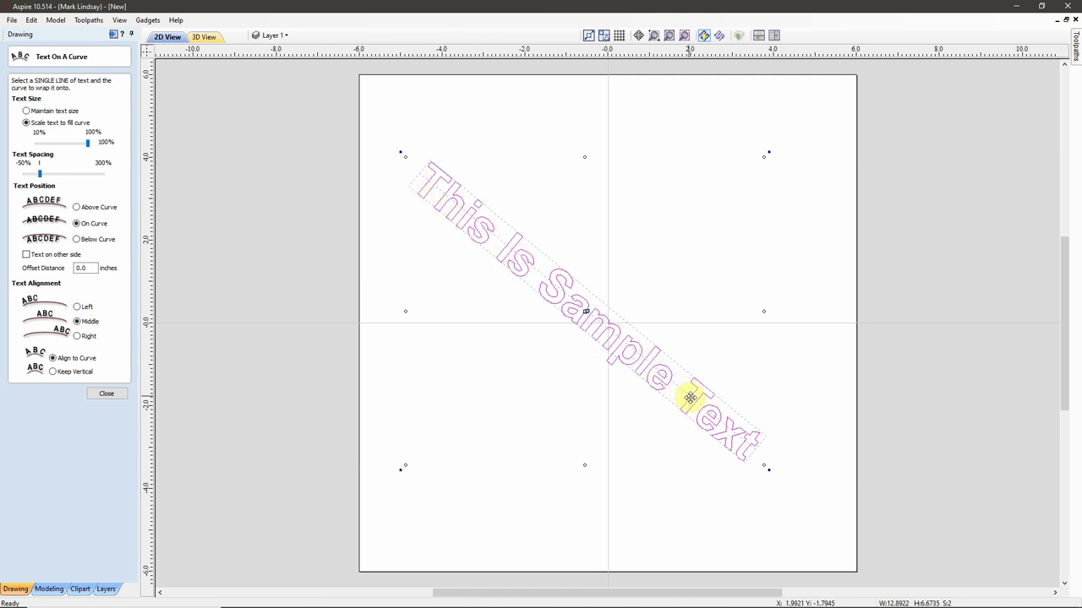
left_click(53, 372)
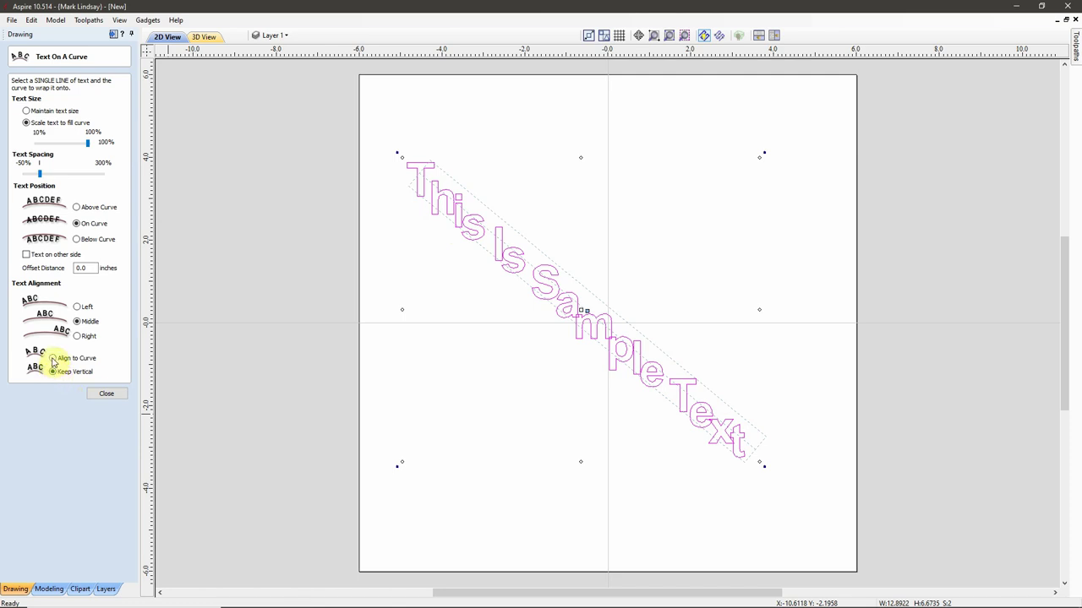
left_click(52, 358)
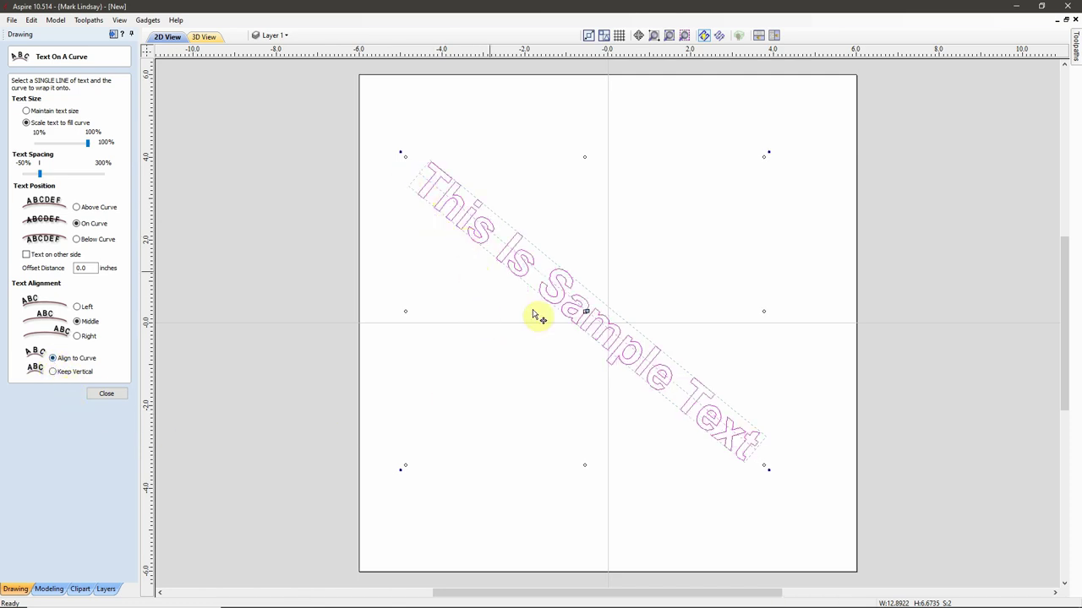
left_click(102, 395)
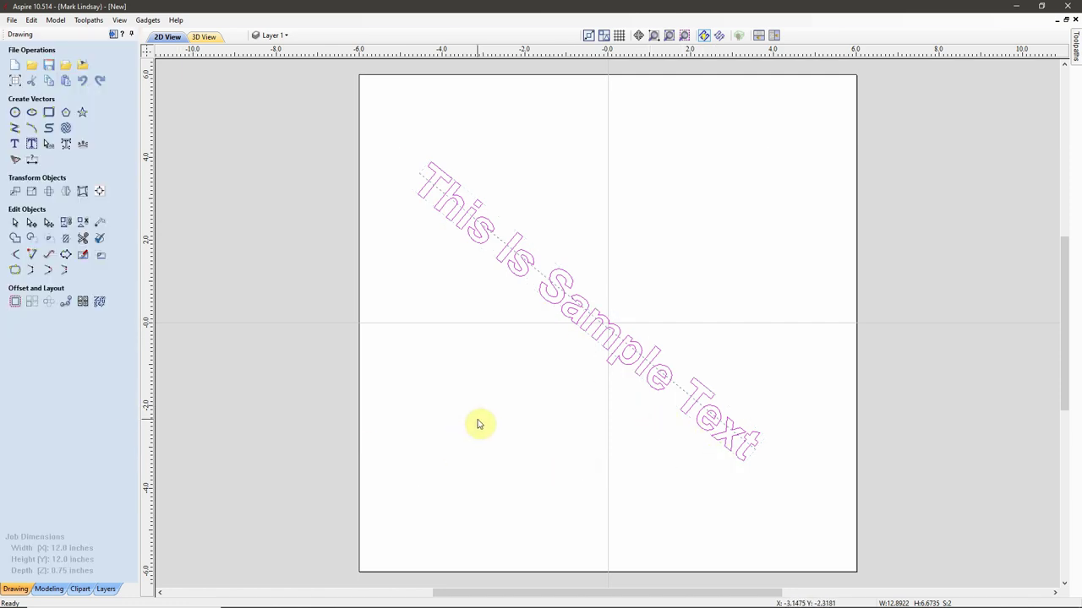
left_click(477, 424)
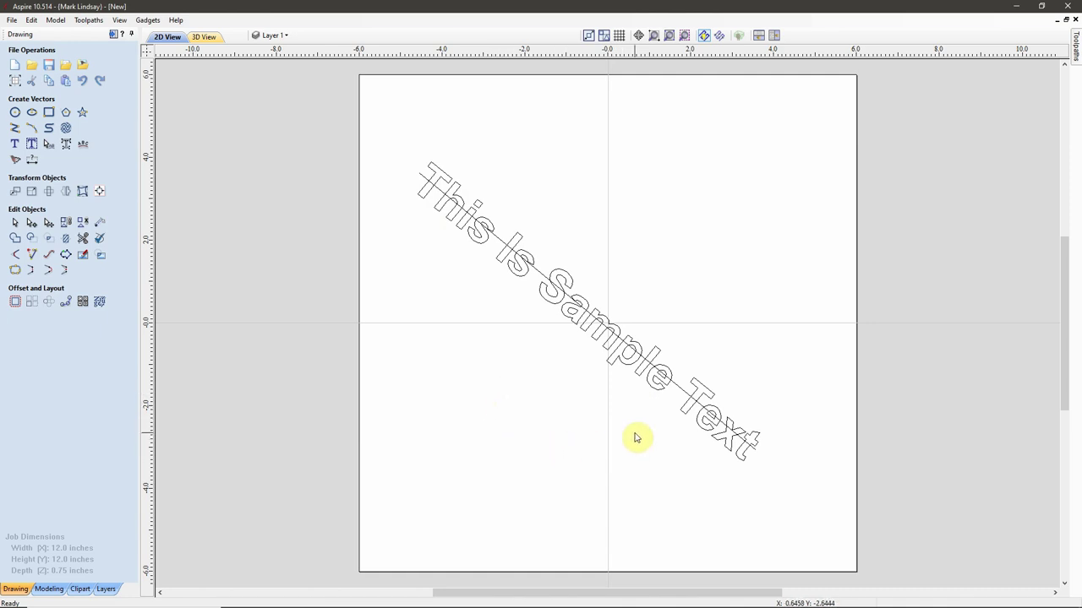
Step: Delete the diagonal guide line and the text that was fitted to it
left_click(685, 396)
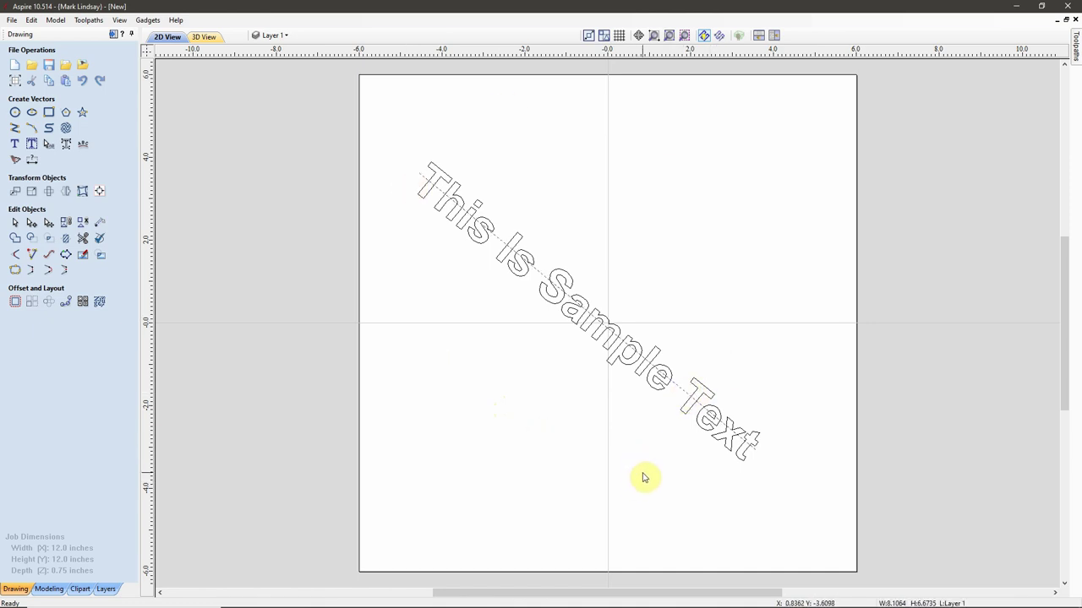
left_click(643, 478)
left_click(702, 435)
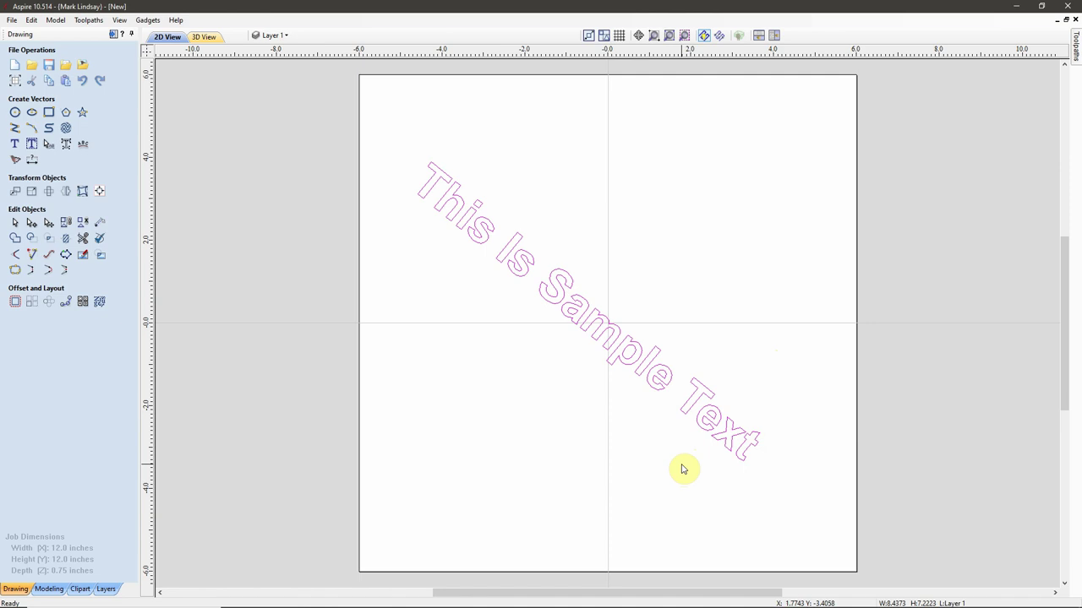
key("Delete")
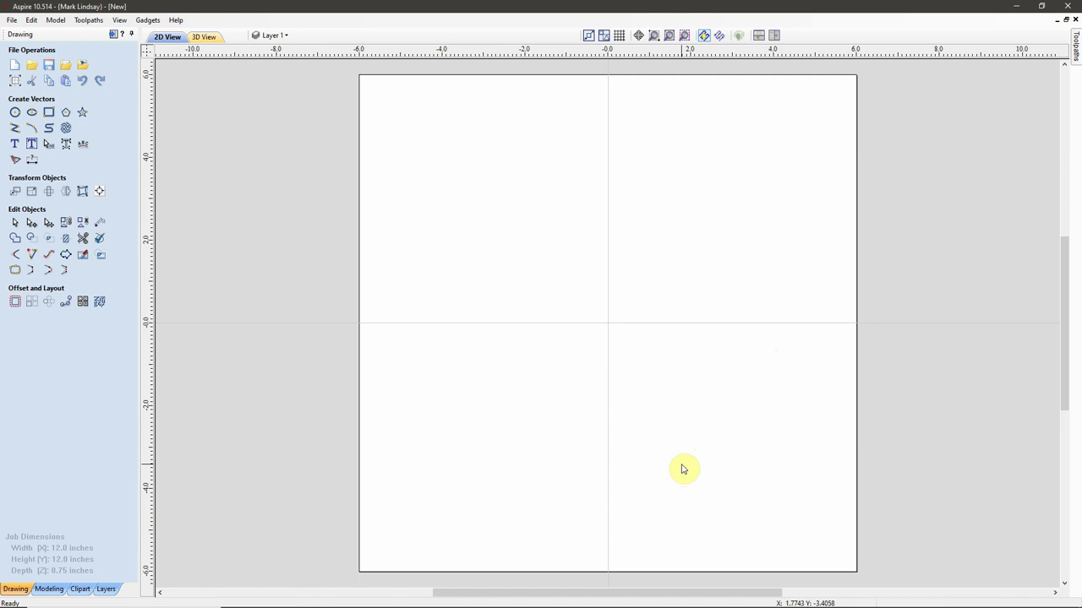
Step: Draw a circle 3.0 inches in diameter centered at X 0.0, Y 0.0
left_click(14, 112)
double_click(55, 136)
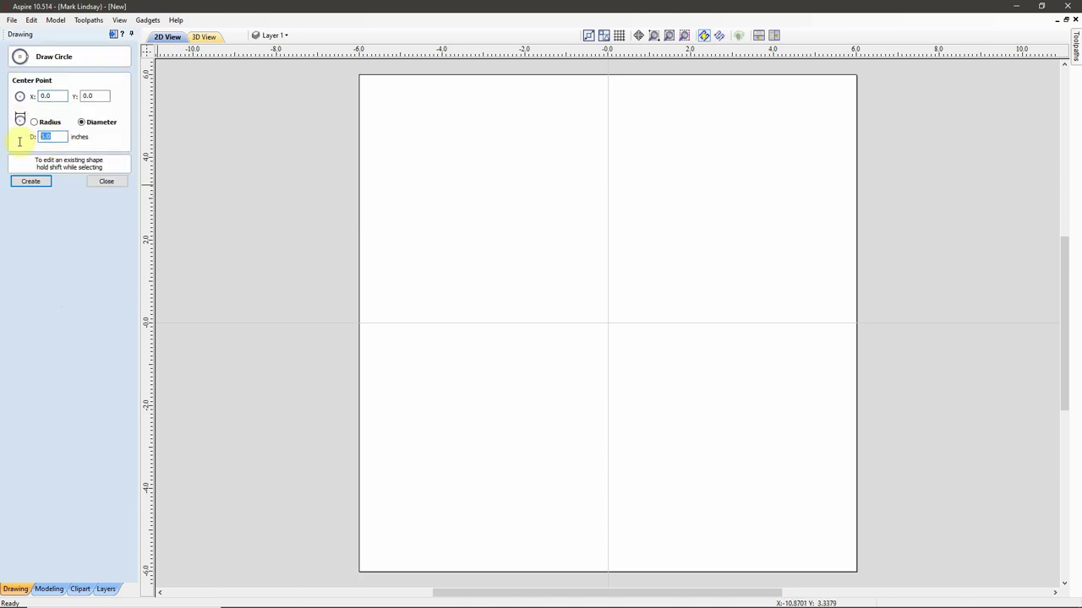
type("3.")
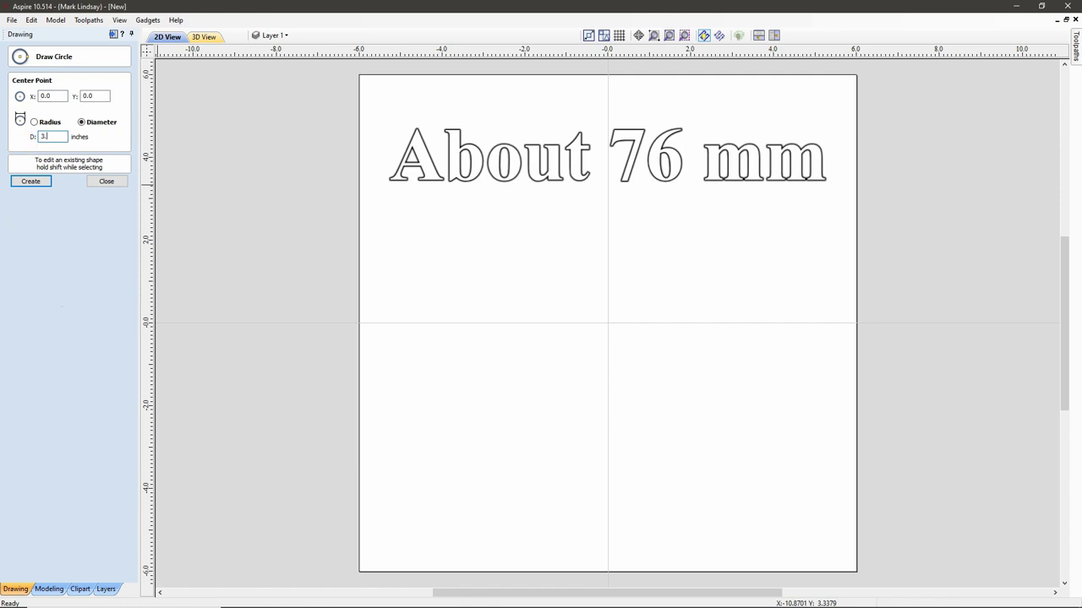
left_click(32, 181)
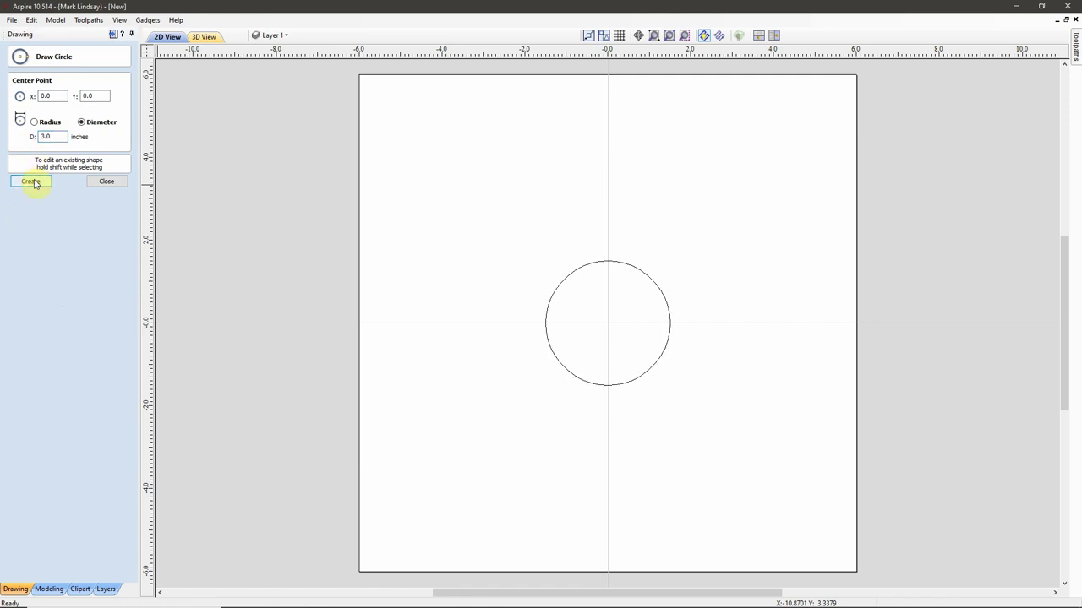
left_click(116, 183)
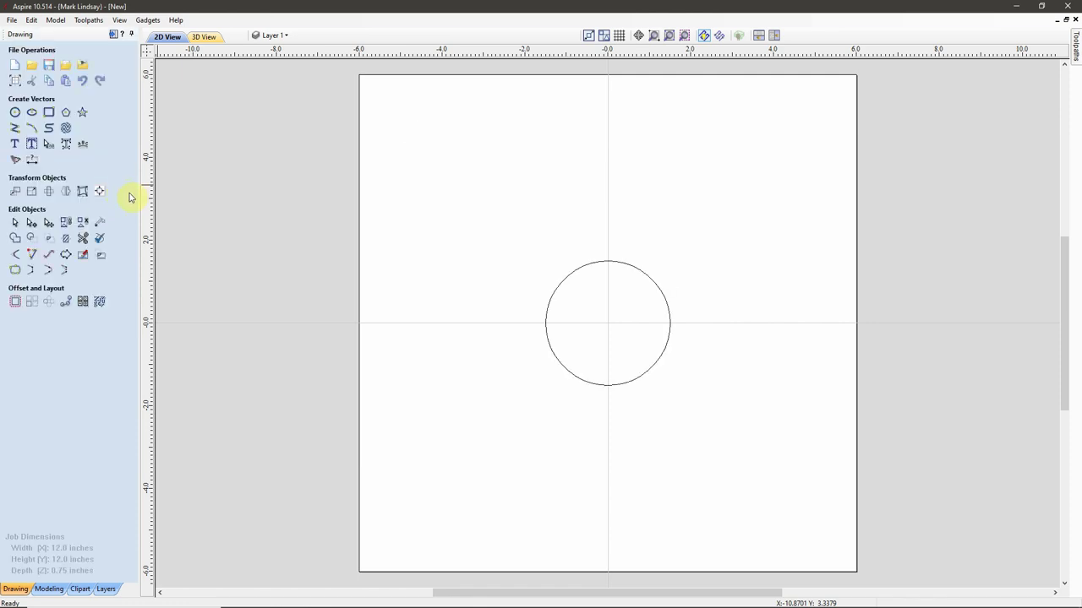
Step: Cut the circle at its left and right quadrant nodes to split it into separate upper and lower half-circles
left_click(561, 365)
key("n")
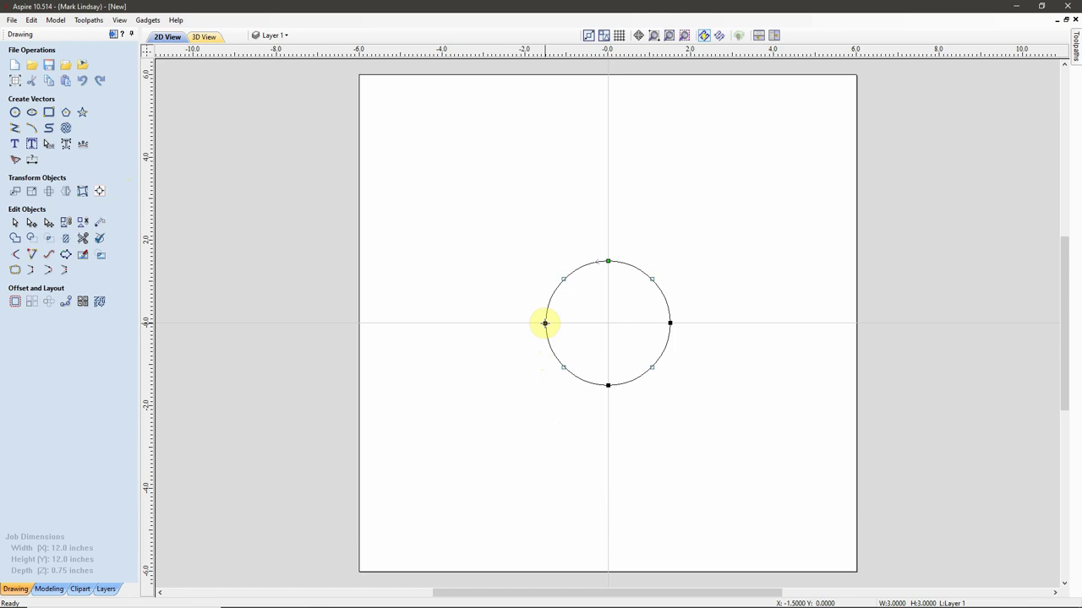
key("p")
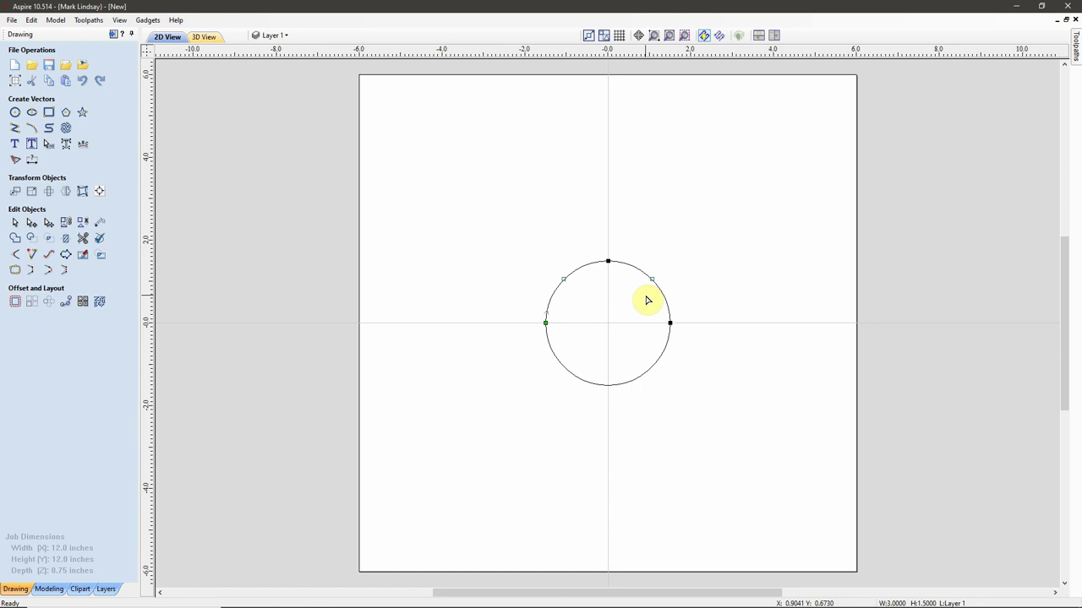
left_click(609, 363)
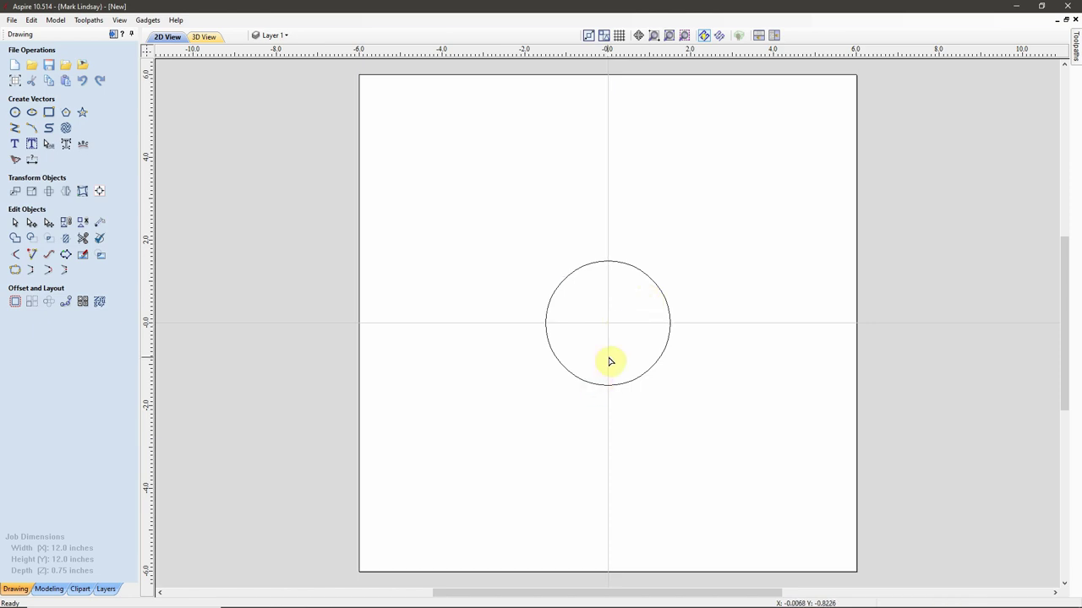
Step: Move the upper half-circle left and the lower half-circle right until their inner ends meet at the origin, forming an S-shape
left_click(615, 267)
left_click(614, 267)
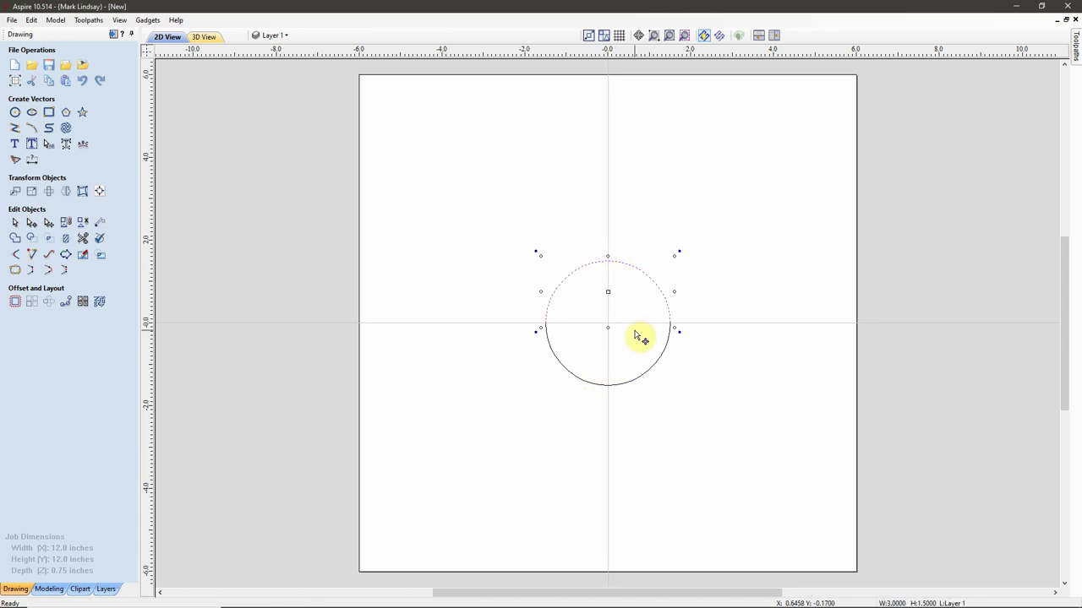
scroll(638, 331, "up", 3)
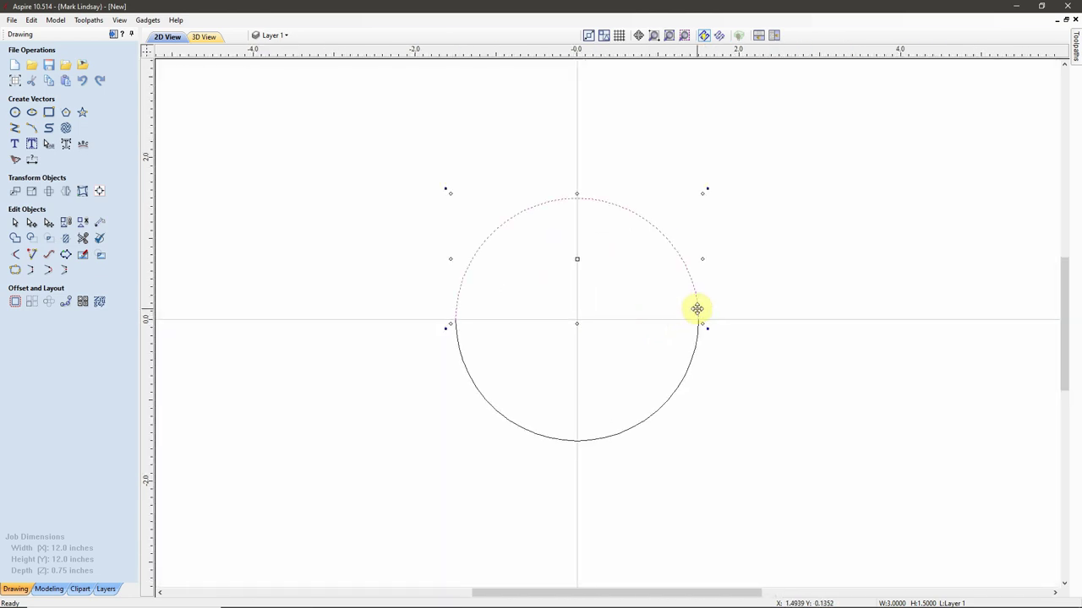
left_click_drag(698, 317, 579, 320)
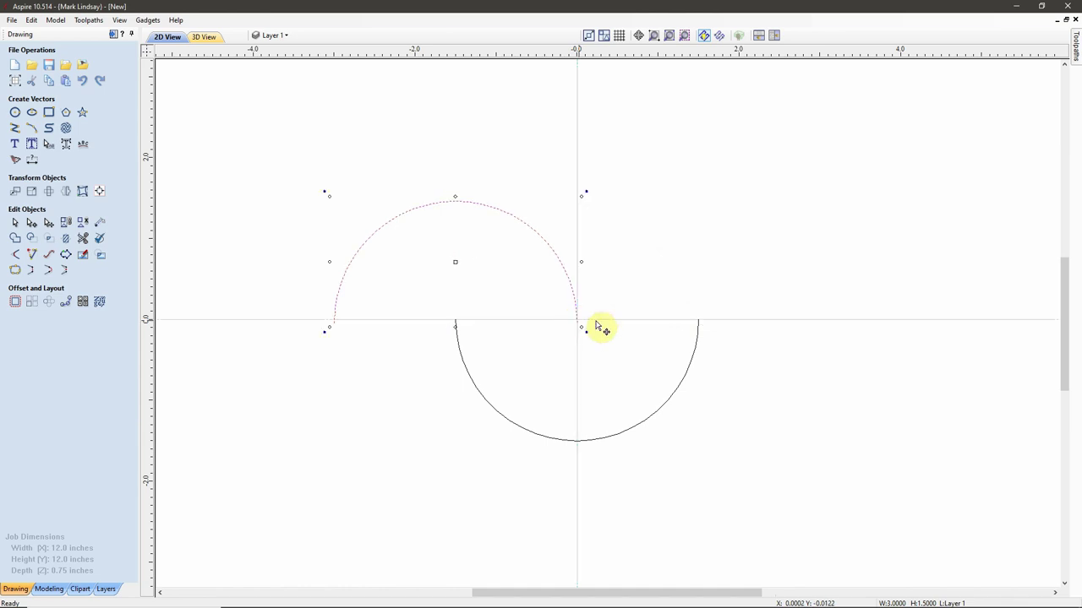
left_click(543, 415)
left_click(514, 424)
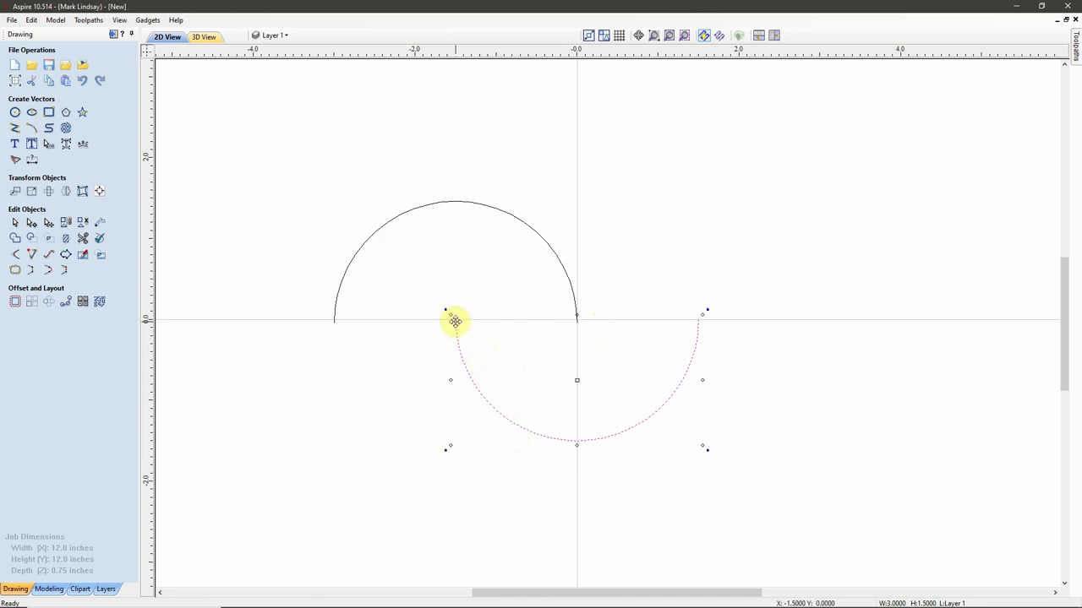
left_click_drag(456, 317, 577, 321)
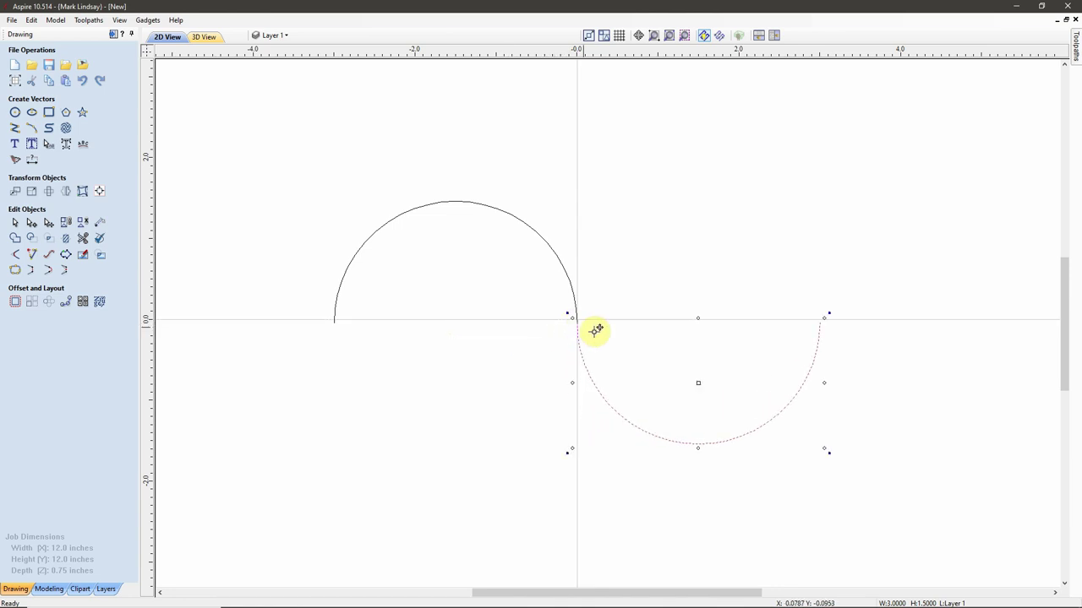
left_click(514, 372)
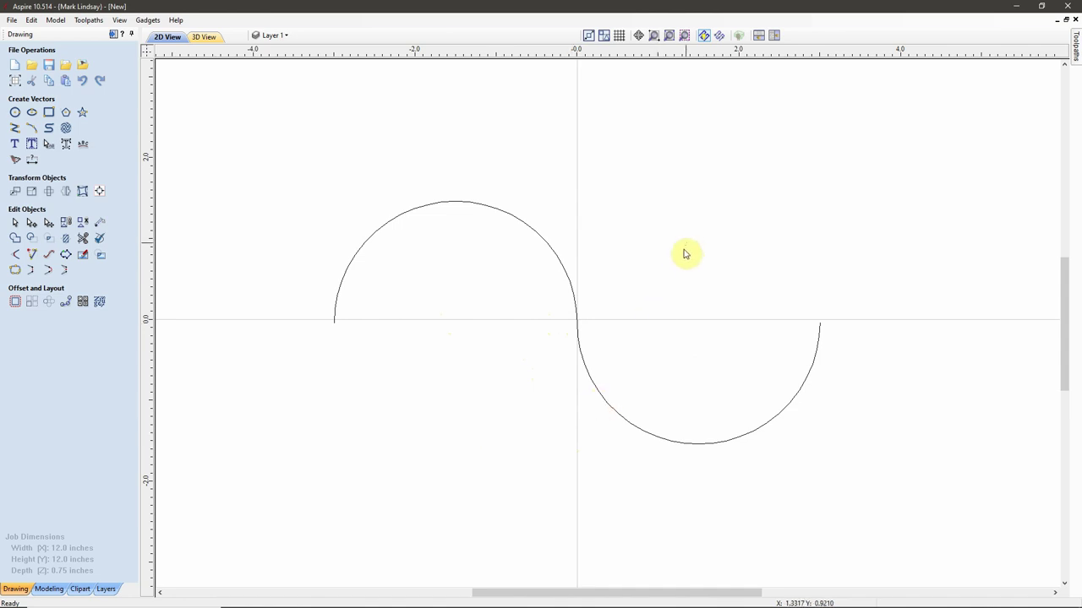
Step: Join the two half-circle arcs into one open vector
left_click_drag(688, 251, 491, 433)
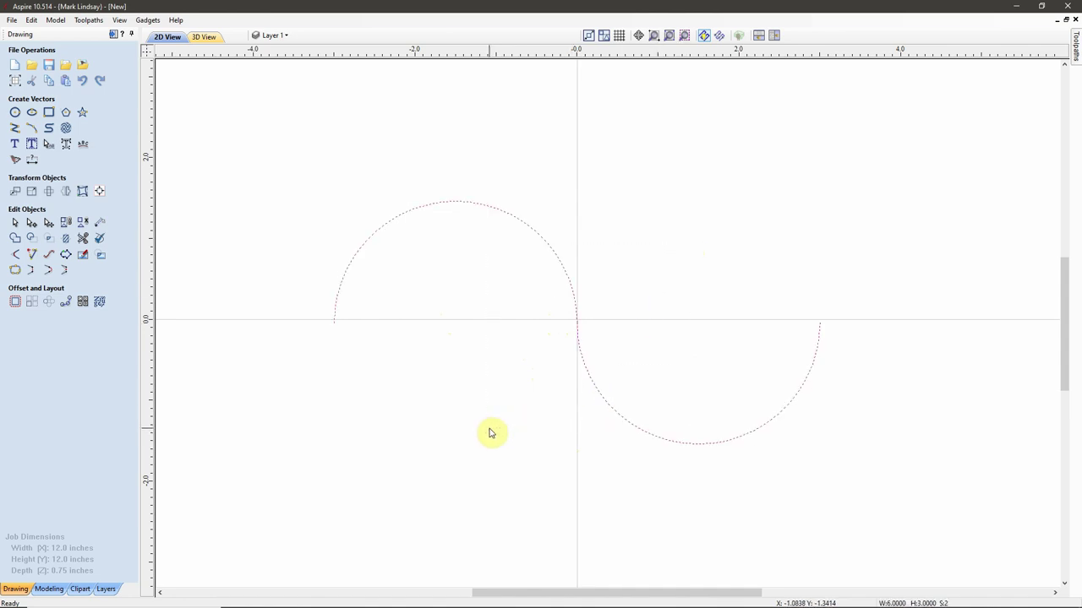
left_click(14, 270)
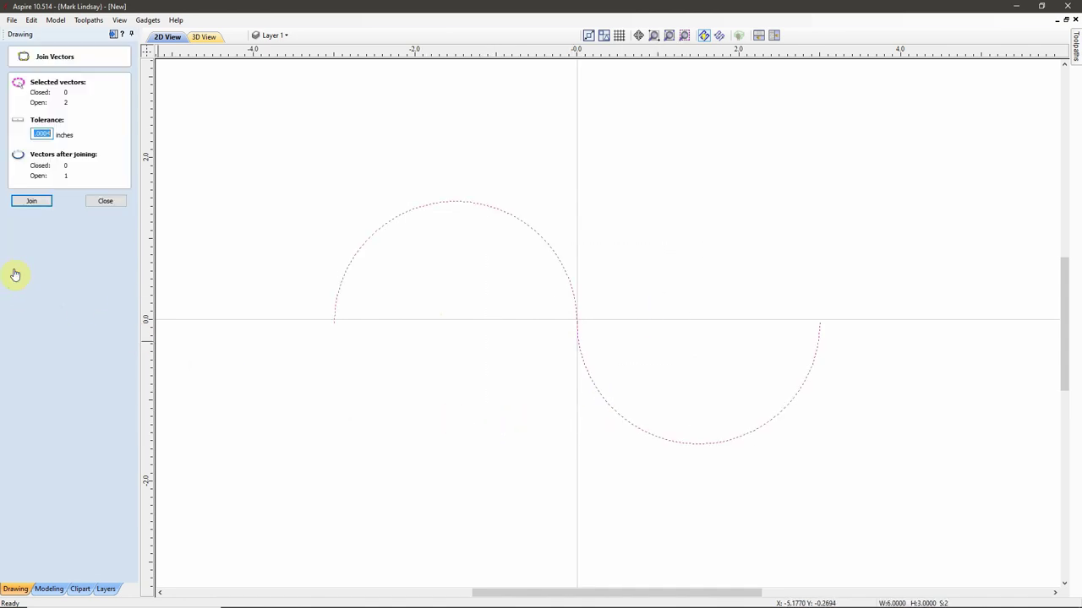
left_click(40, 201)
left_click(104, 201)
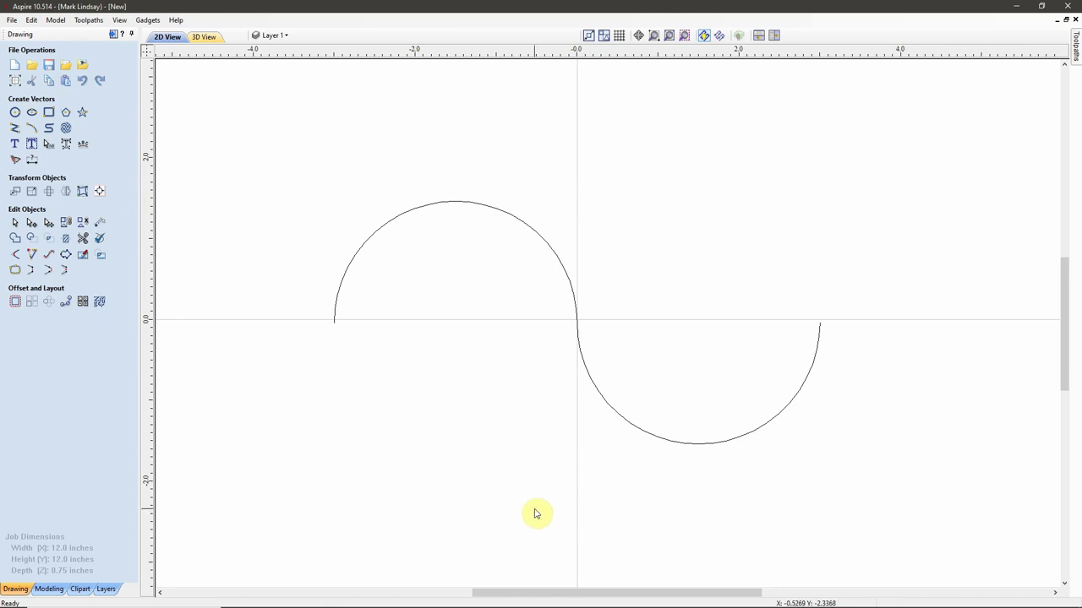
Step: Stretch the joined S-curve horizontally about its center to a width of about 8.84 inches, keeping its height
scroll(642, 420, "down", 2)
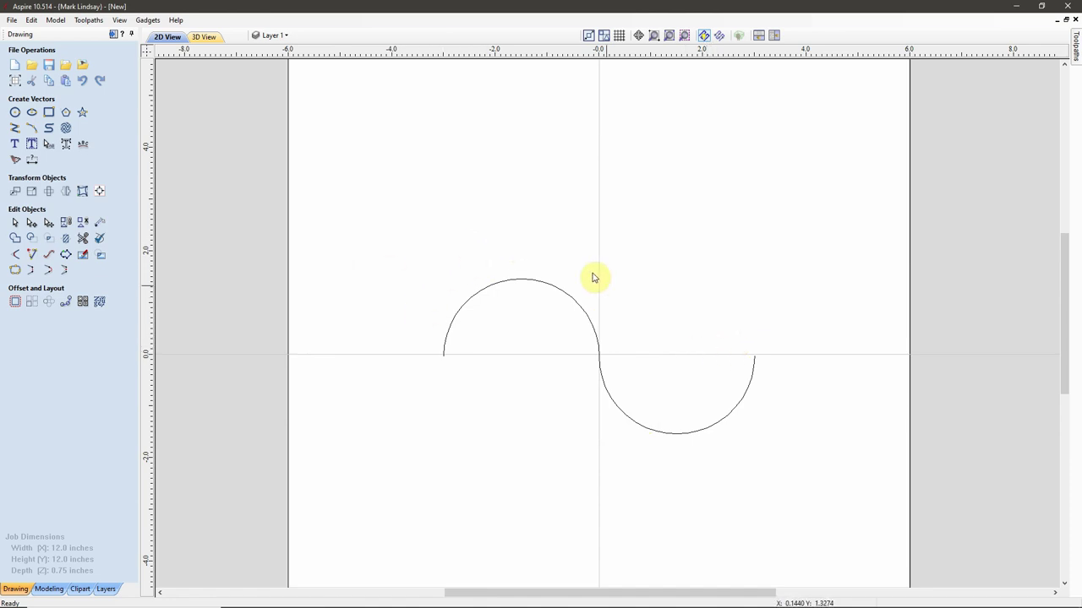
left_click(746, 396)
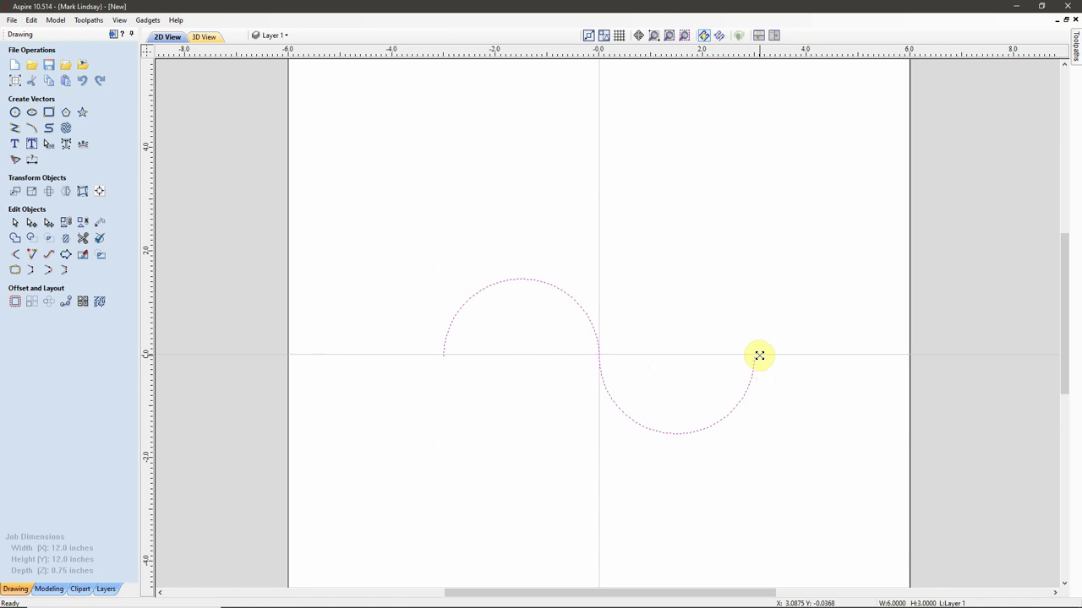
left_click_drag(758, 355, 827, 356)
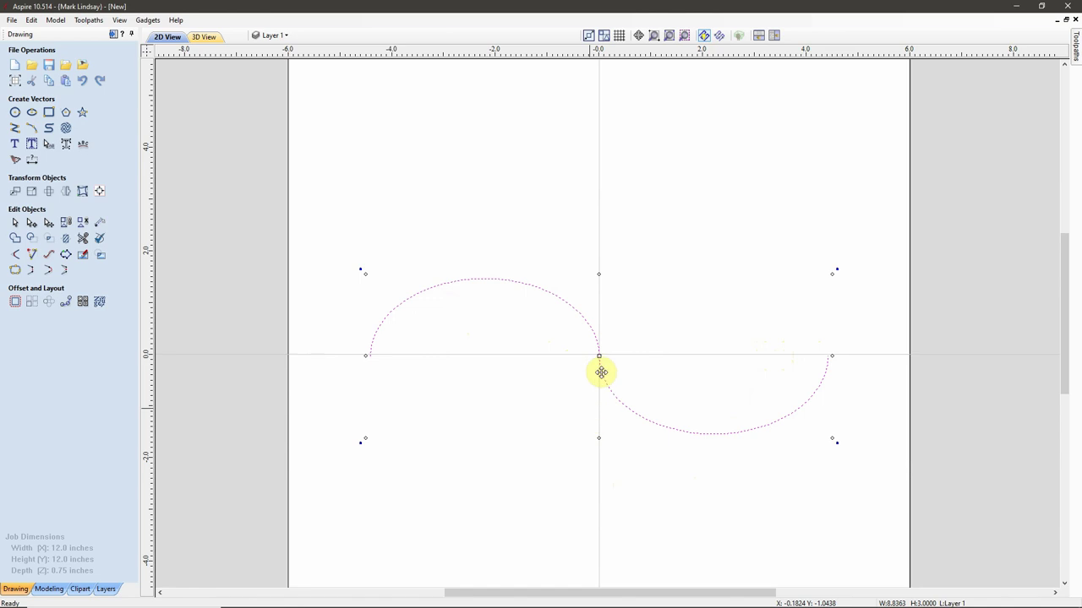
left_click(662, 245)
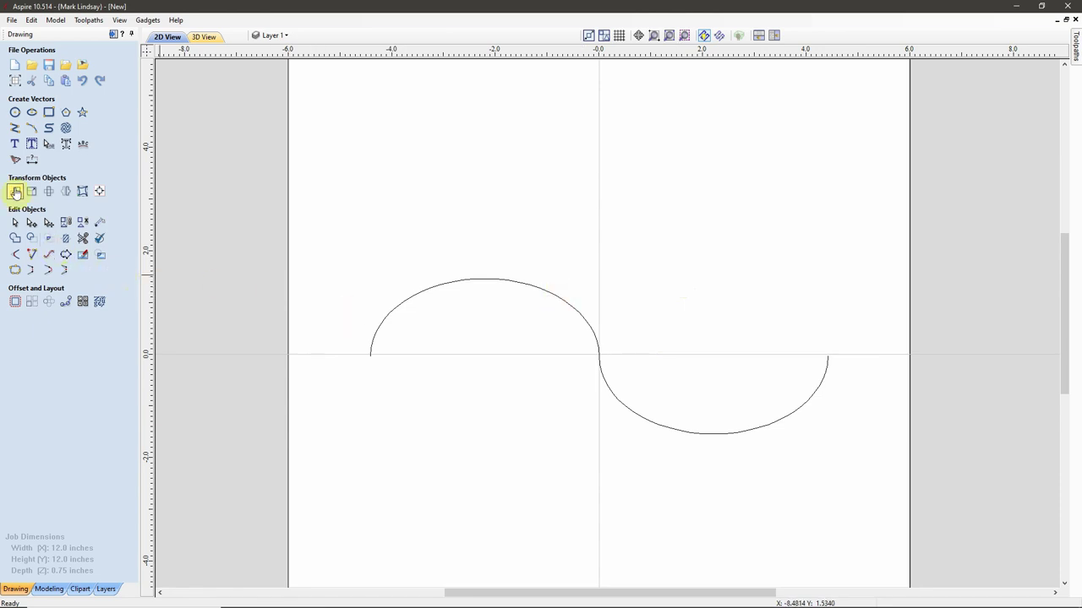
Step: Create the text "This Is" in regular Arial at a height of 1.0 inch
left_click(14, 144)
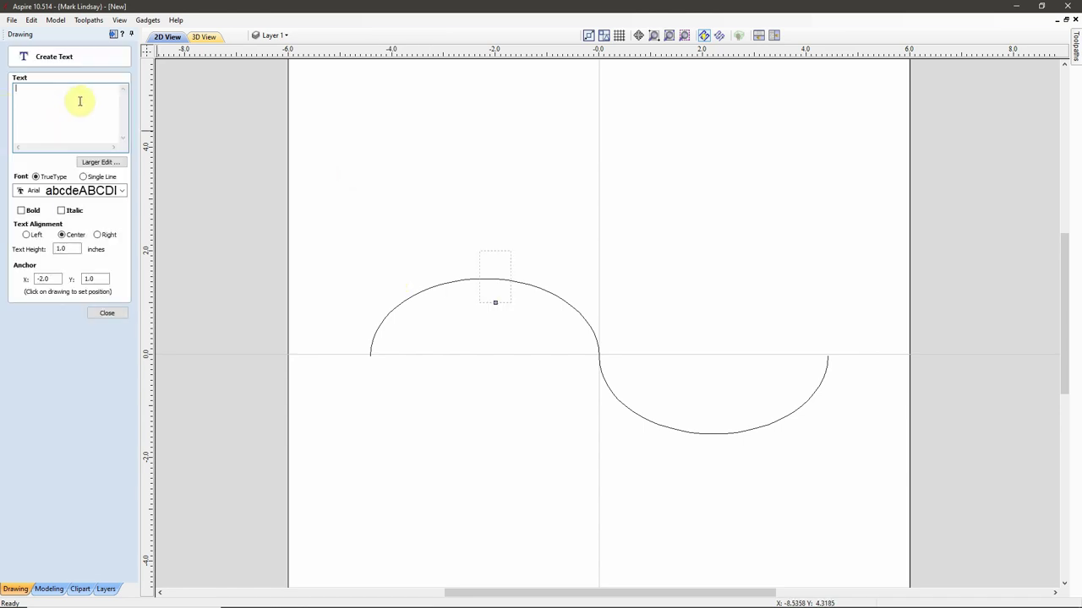
type("This Is")
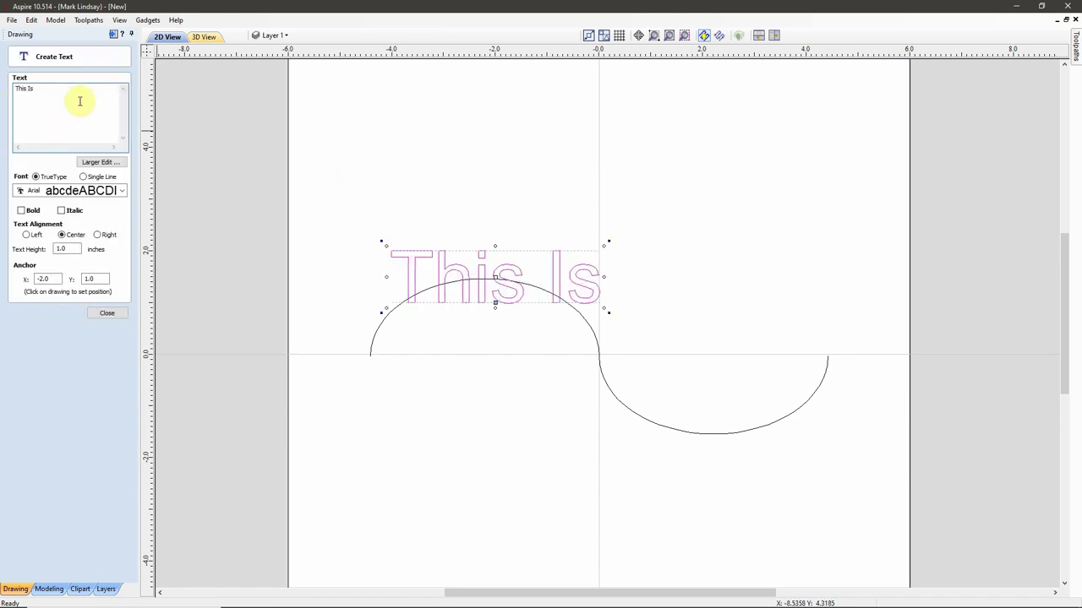
left_click(106, 312)
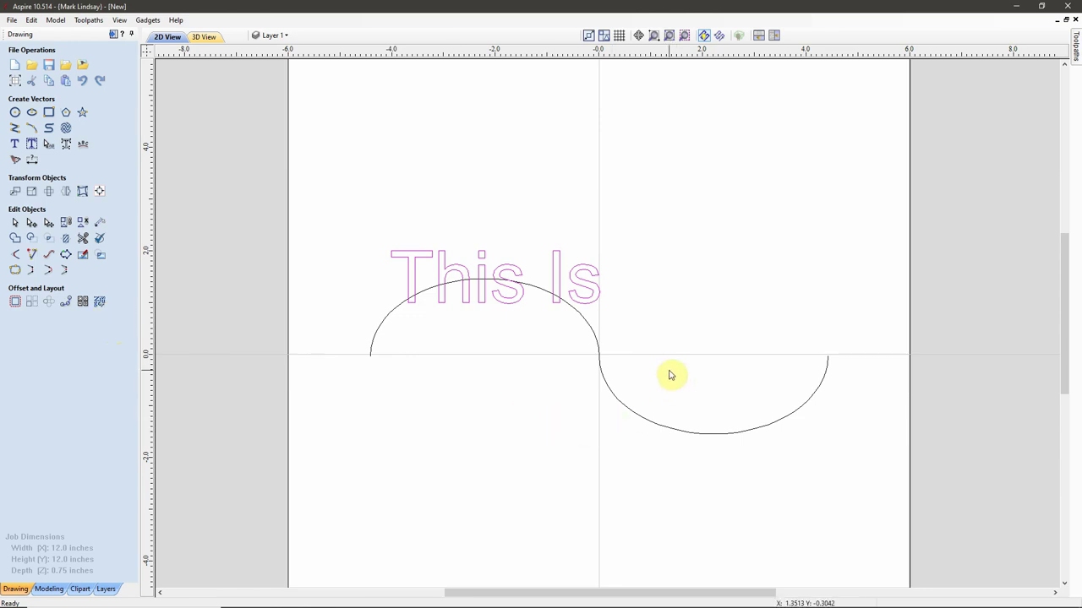
Step: Fit "This Is" above the S-curve with left alignment, maintaining the text size and aligning the letters to the curve
left_click(624, 408)
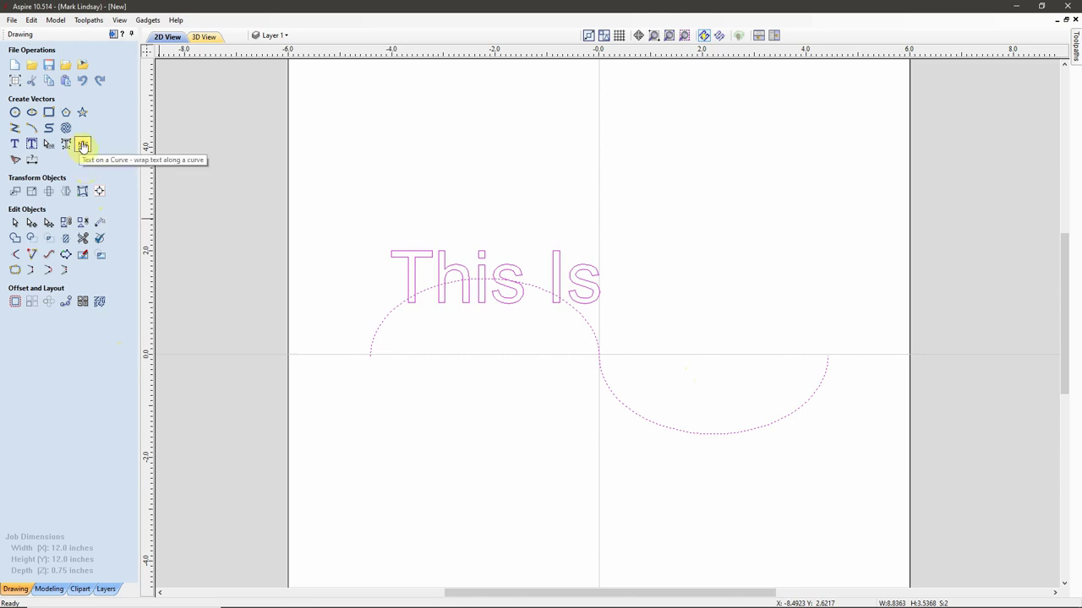
left_click(82, 146)
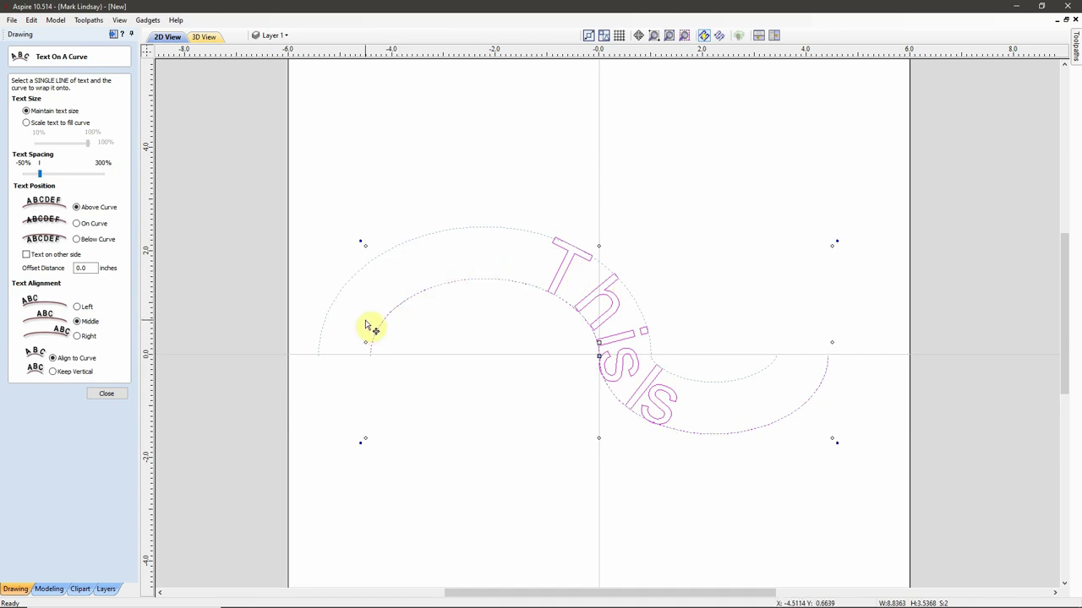
left_click(77, 307)
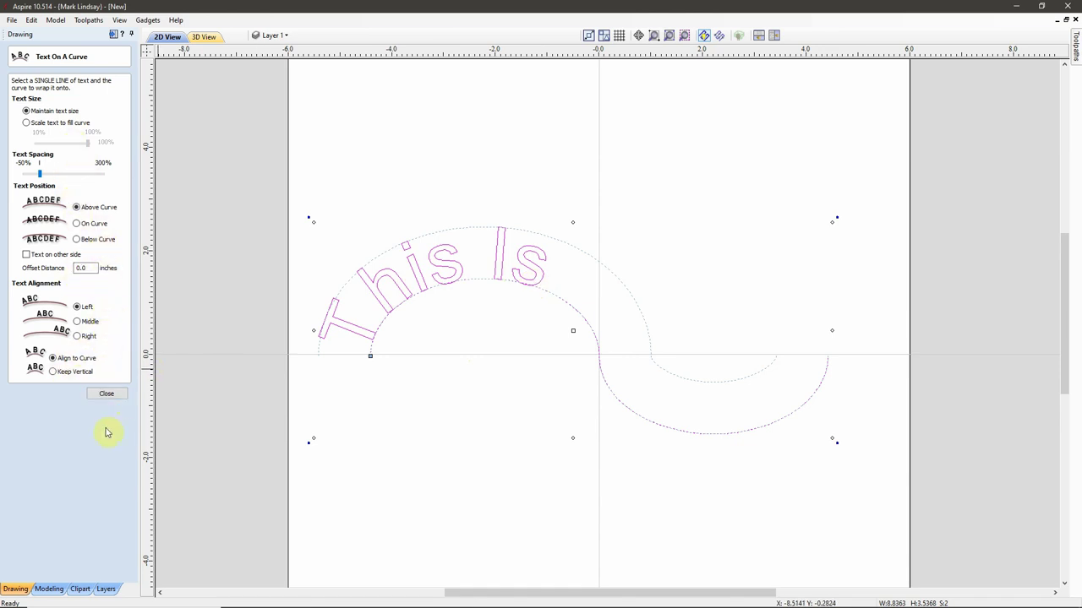
left_click(108, 395)
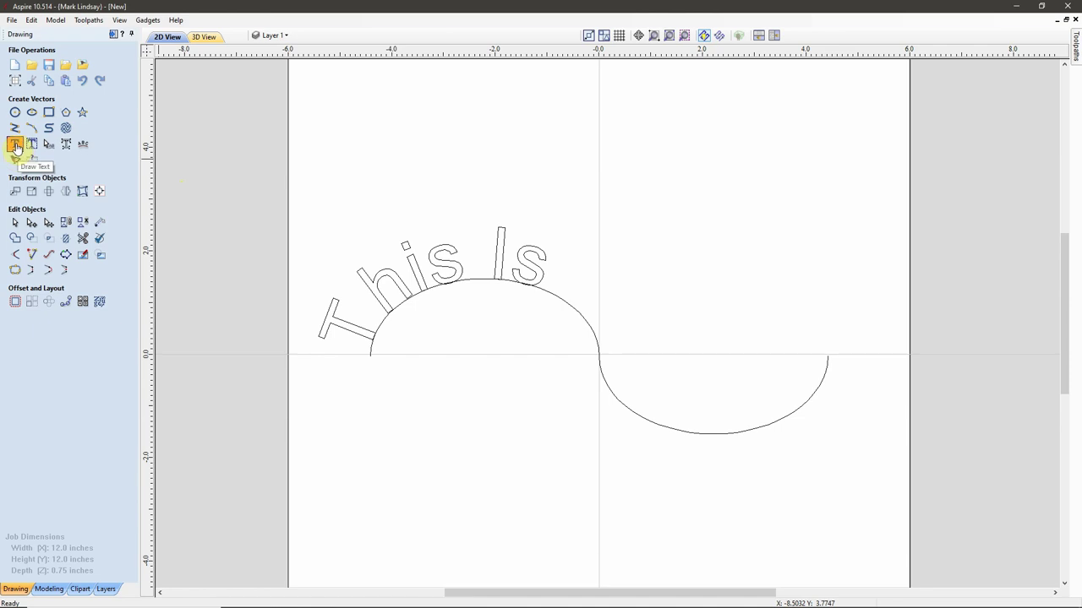
Step: Create the text "Sample Text" in regular Arial at a height of 1.0 inch
left_click(15, 145)
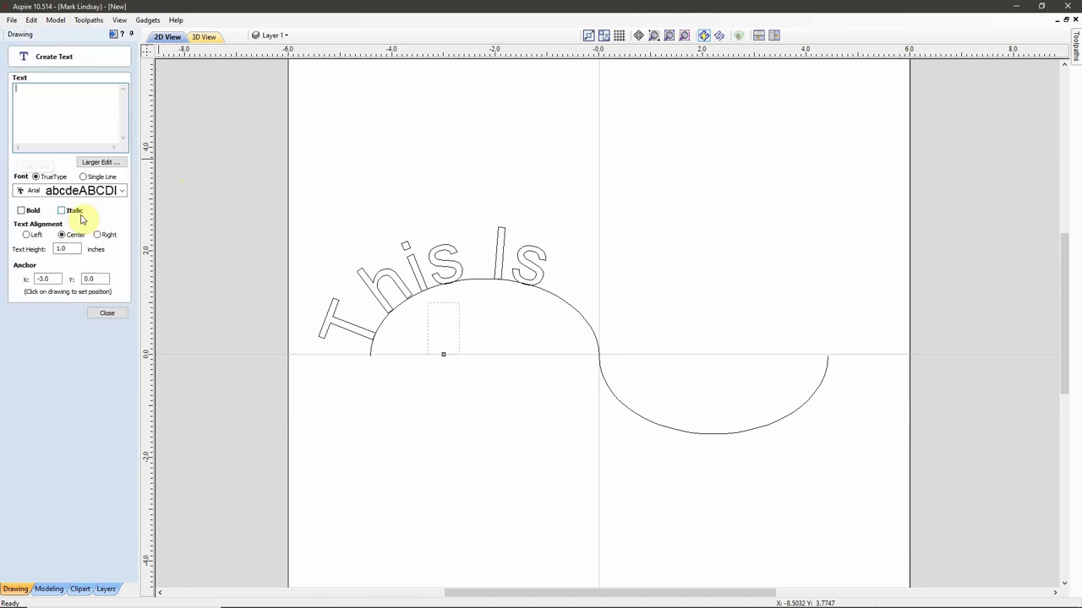
left_click(87, 97)
type("Sample Text")
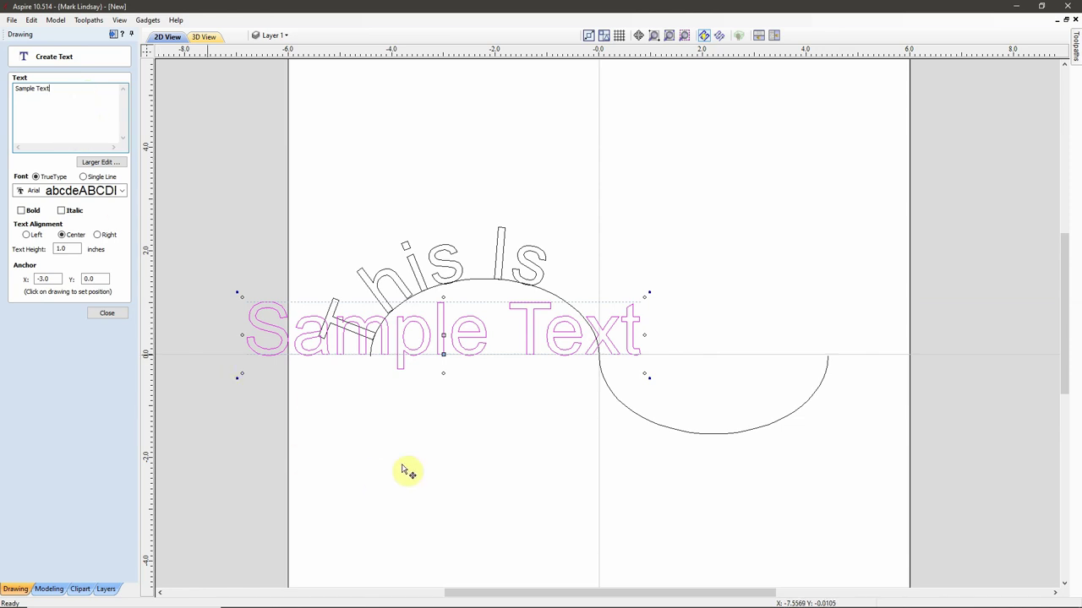
left_click(107, 315)
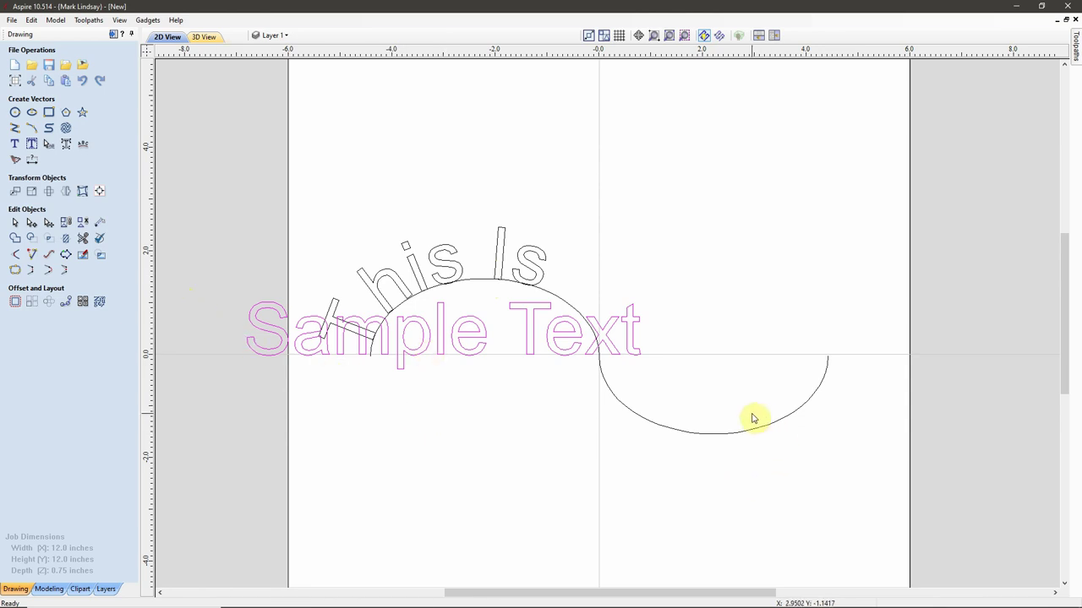
Step: Fit "Sample Text" below the S-curve with right alignment, maintaining the text size and aligning the letters to the curve
left_click(710, 435)
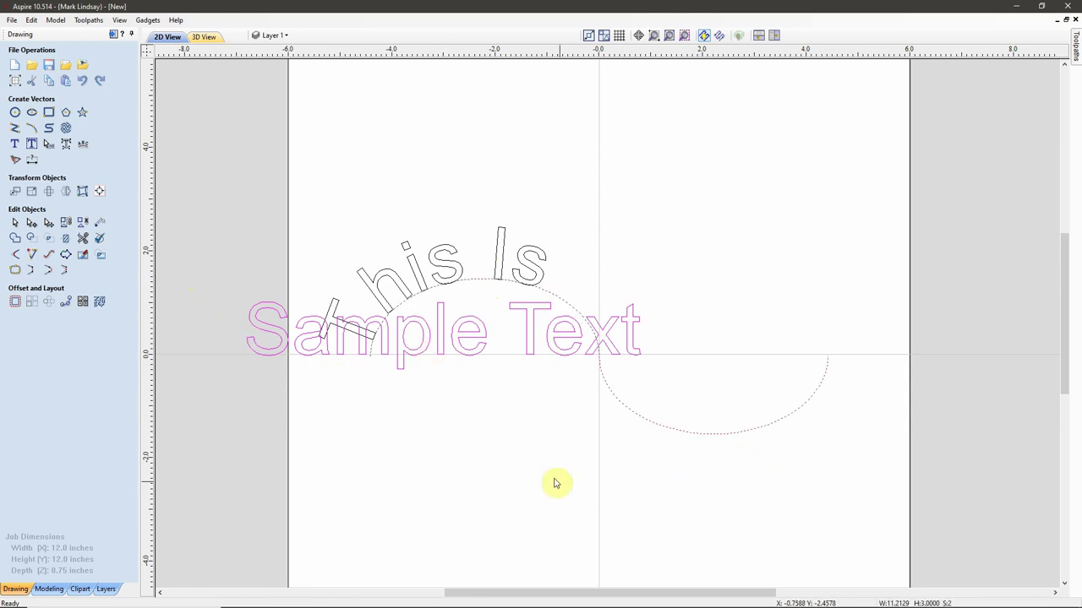
left_click(82, 144)
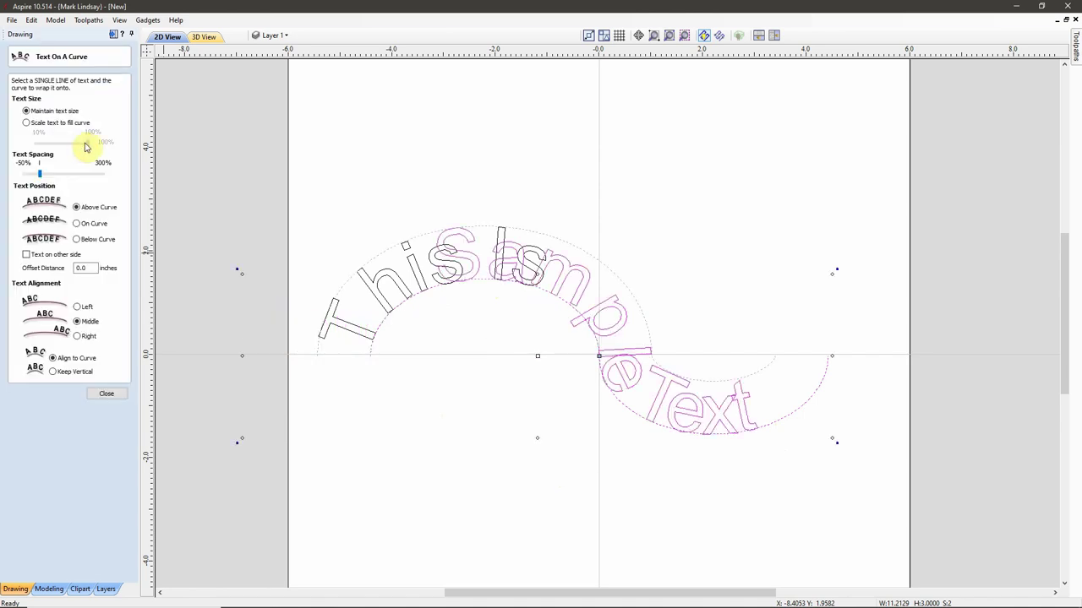
left_click(76, 240)
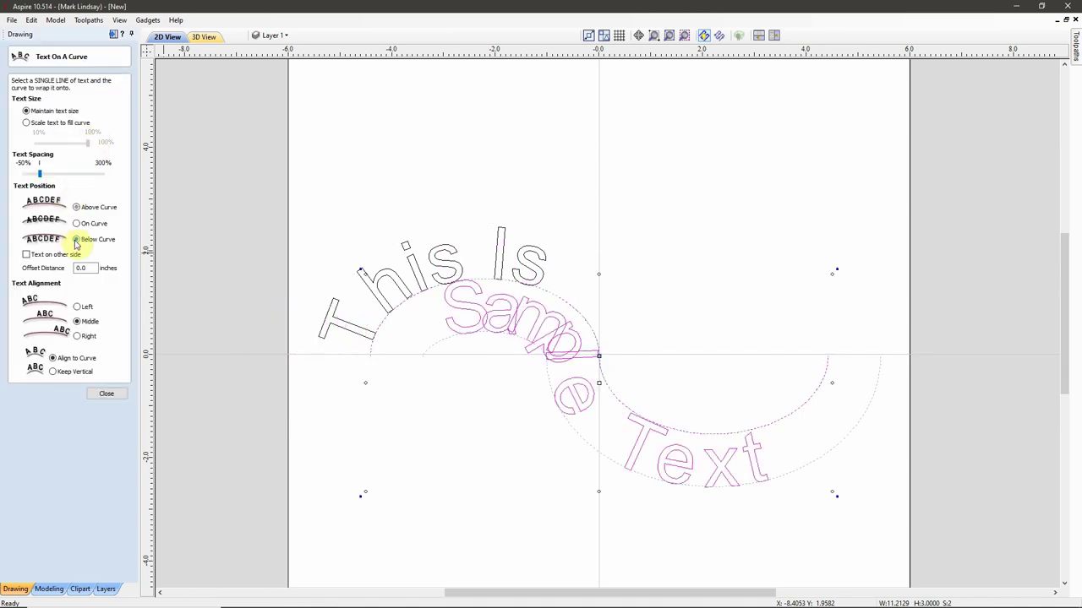
left_click(77, 336)
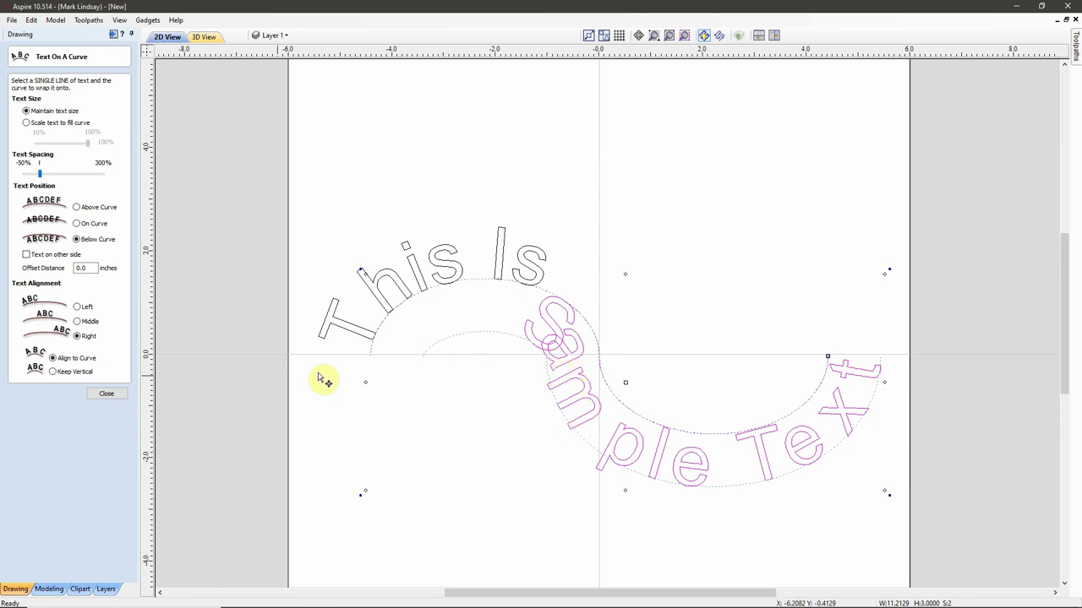
left_click(107, 393)
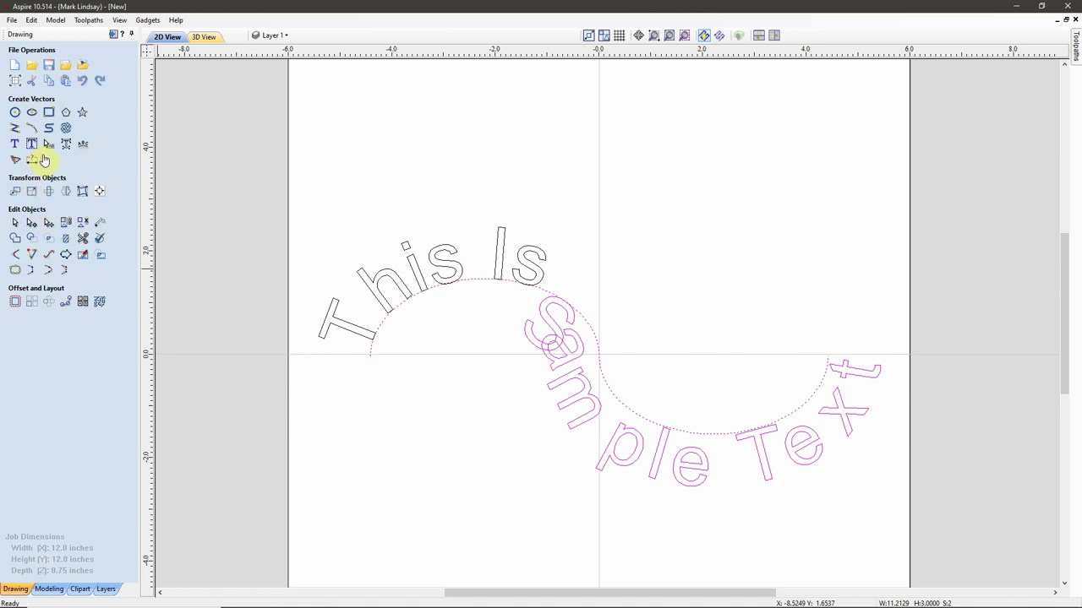
Step: Tighten the letter spacing and the gap between the words of "Sample Text" with interactive kerning
left_click(49, 146)
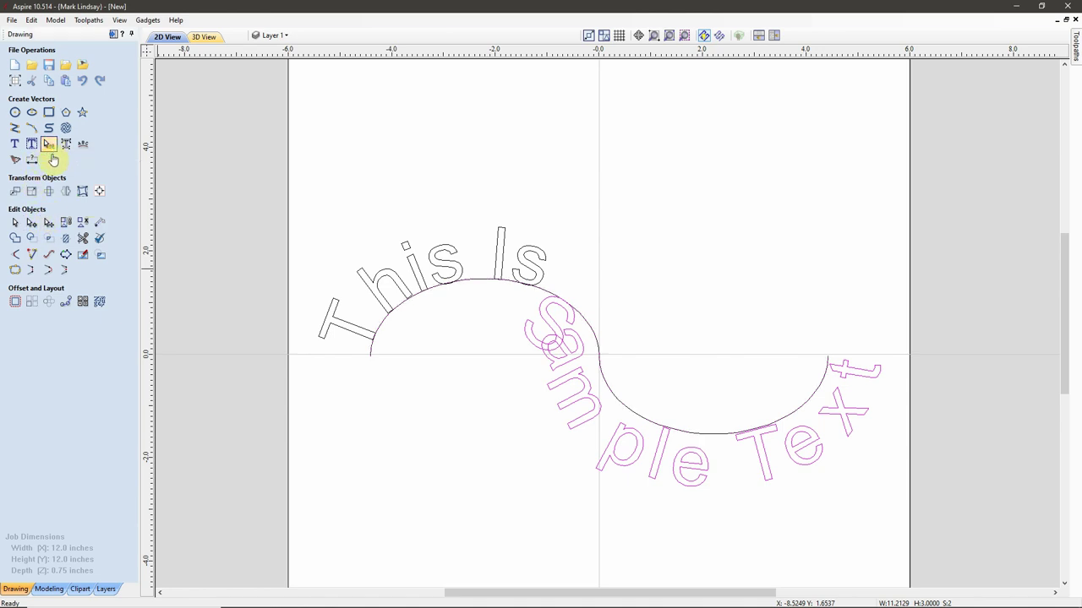
left_click_drag(868, 382, 574, 403)
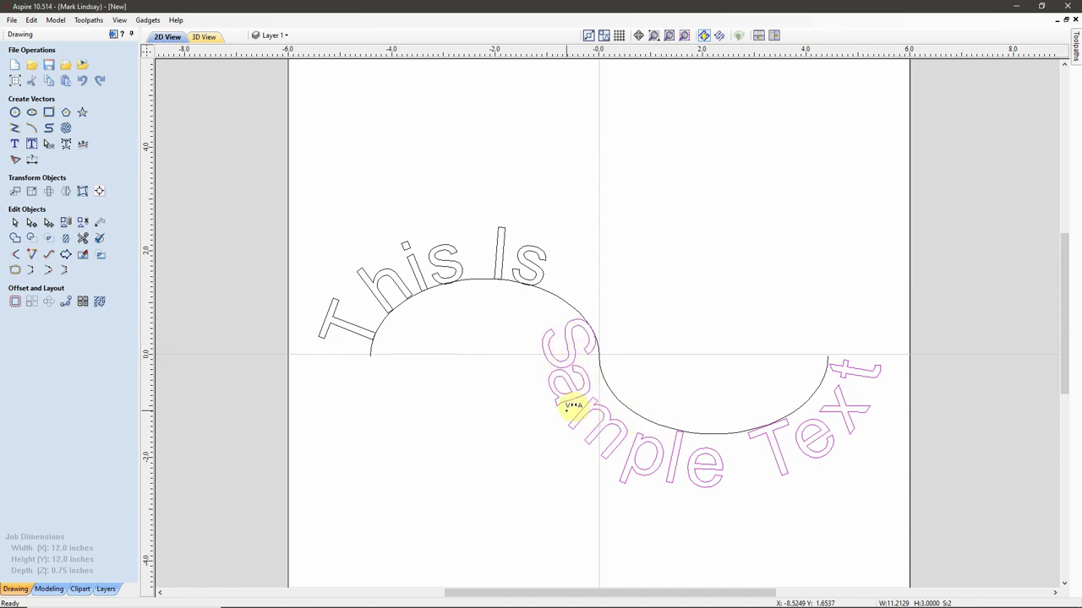
left_click_drag(567, 409, 626, 447)
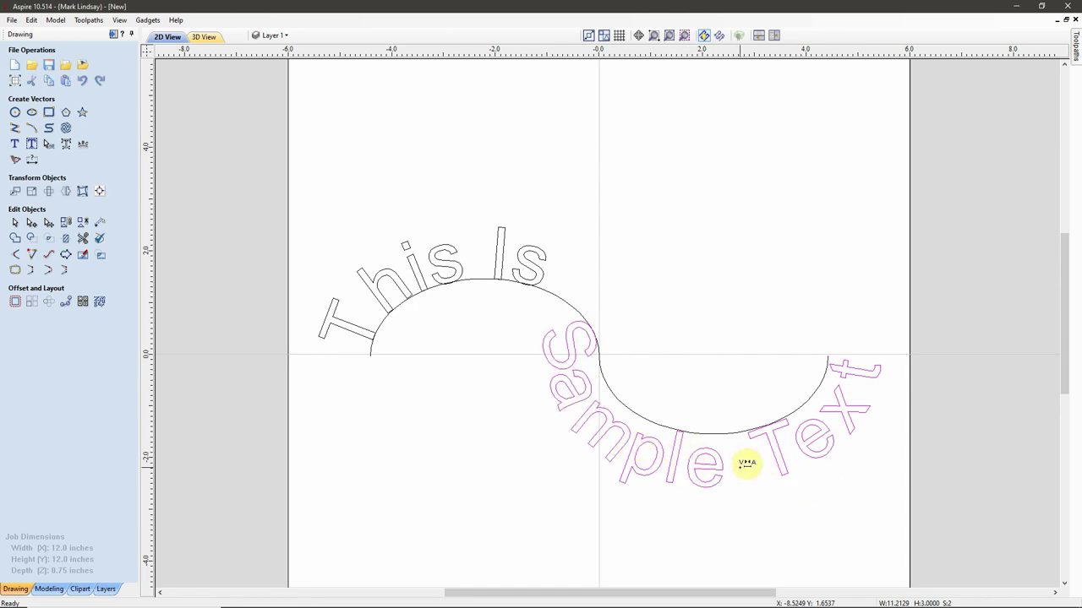
left_click_drag(747, 463, 749, 460)
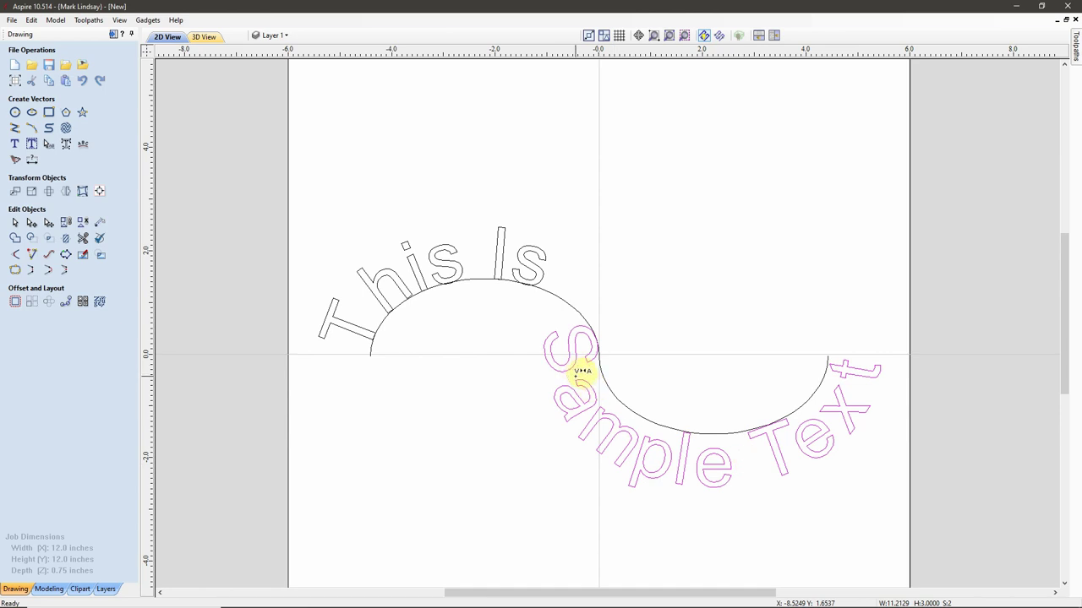
left_click_drag(581, 369, 582, 368)
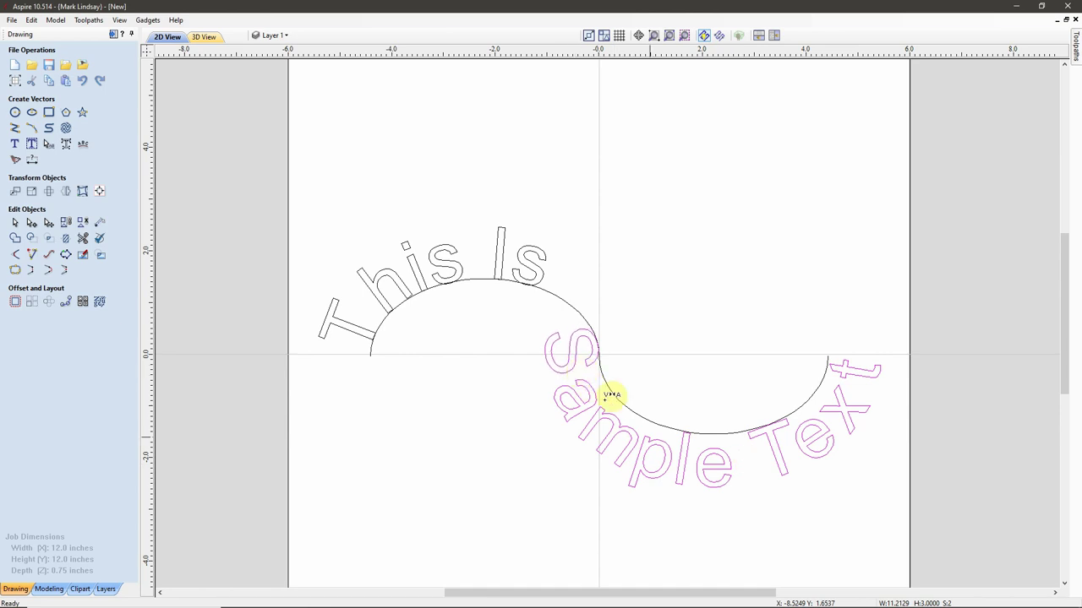
left_click(16, 225)
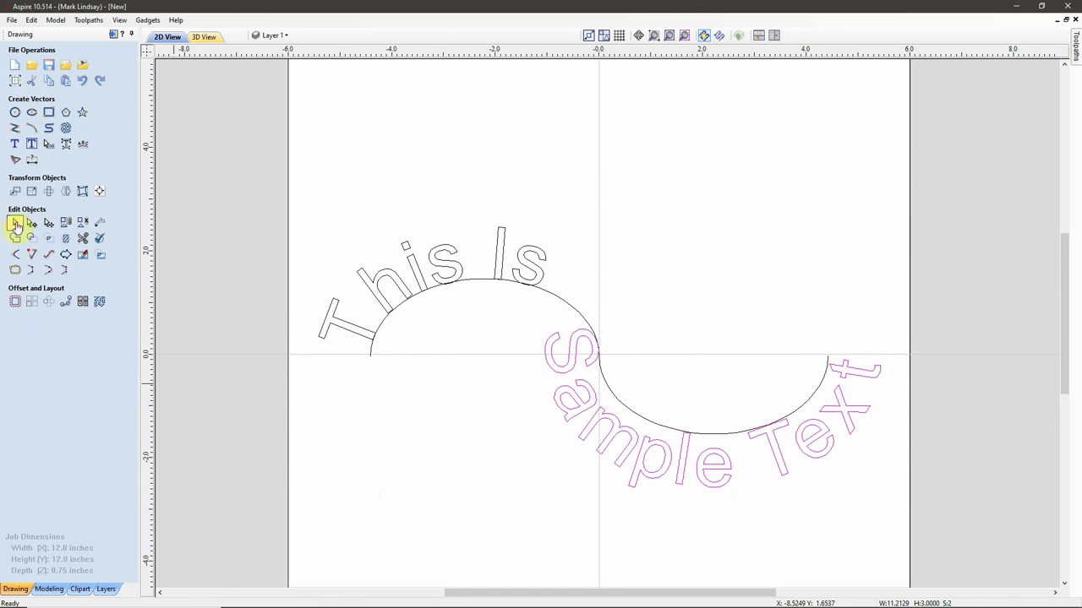
Step: Delete the S-curve vector, keeping both pieces of fitted text
left_click(474, 472)
left_click_drag(581, 280, 559, 312)
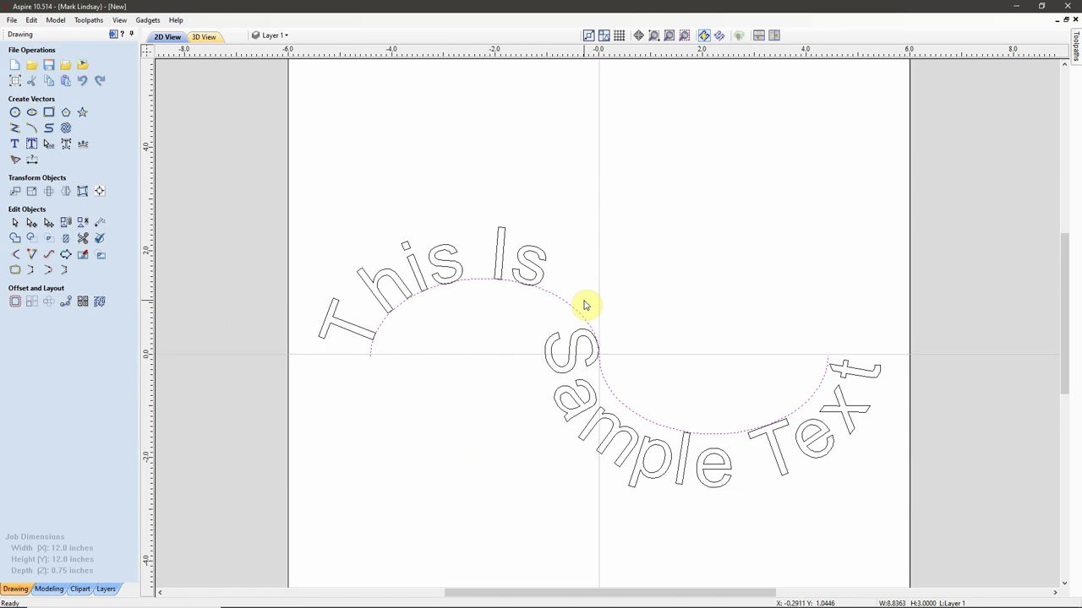
key("Delete")
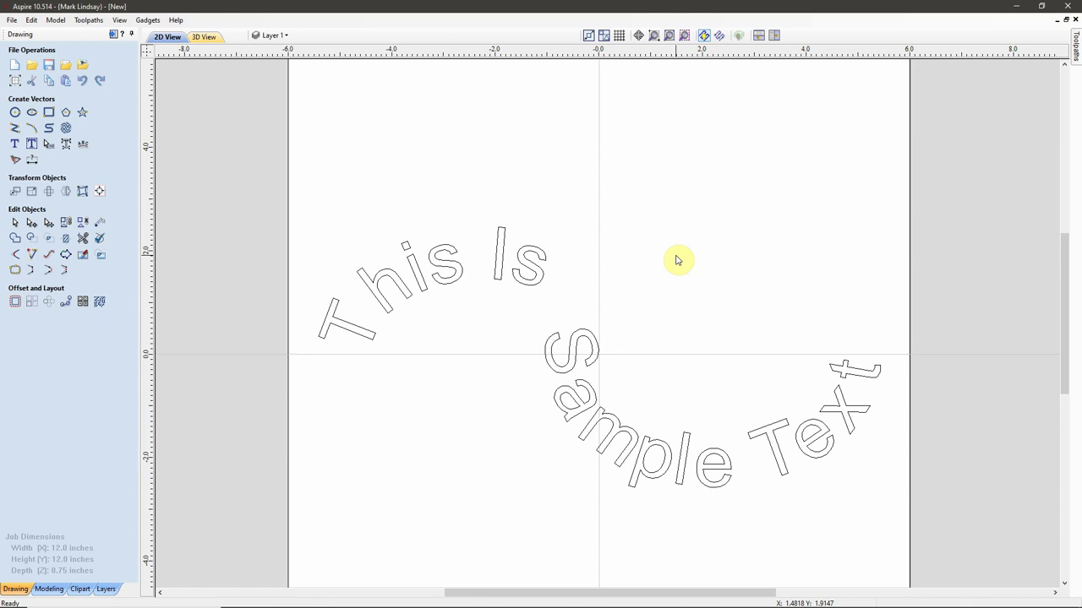
Step: Inspect the Text On A Curve settings and the guide curve of the "This Is" text
left_click(13, 147)
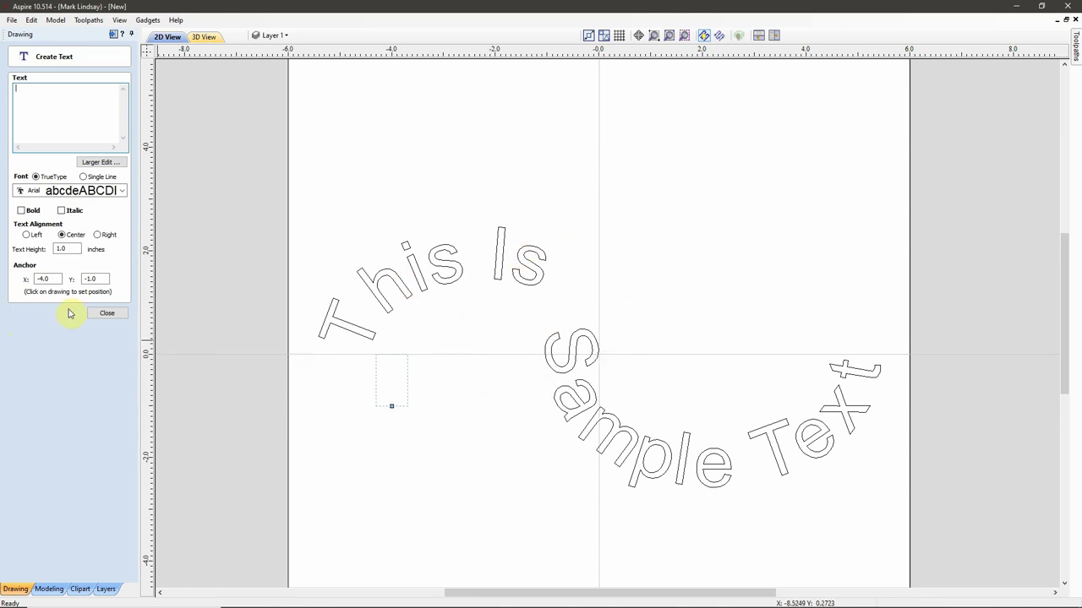
left_click(106, 314)
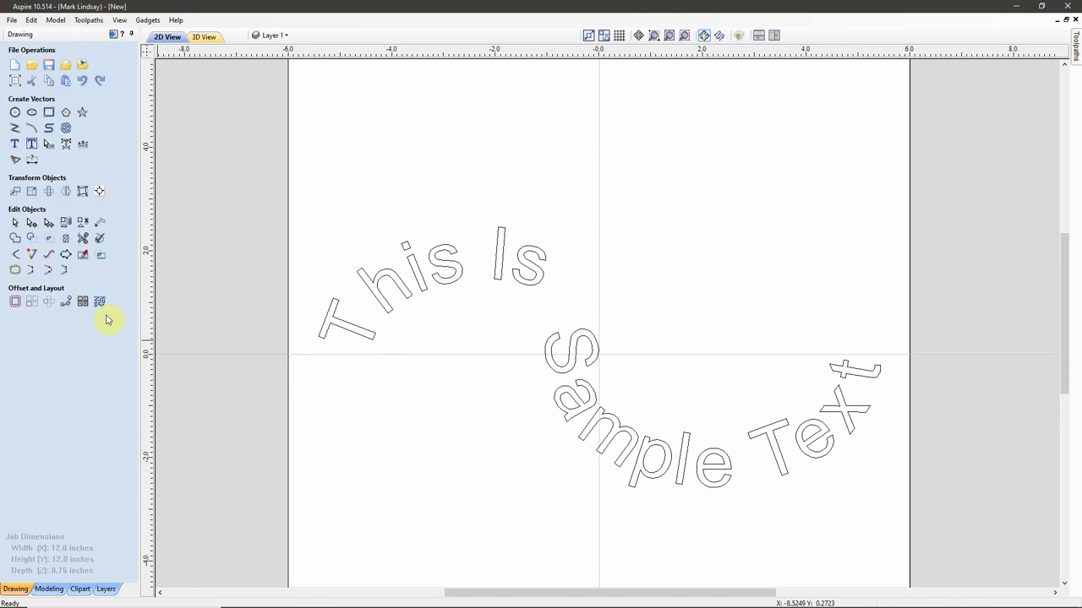
left_click(411, 293)
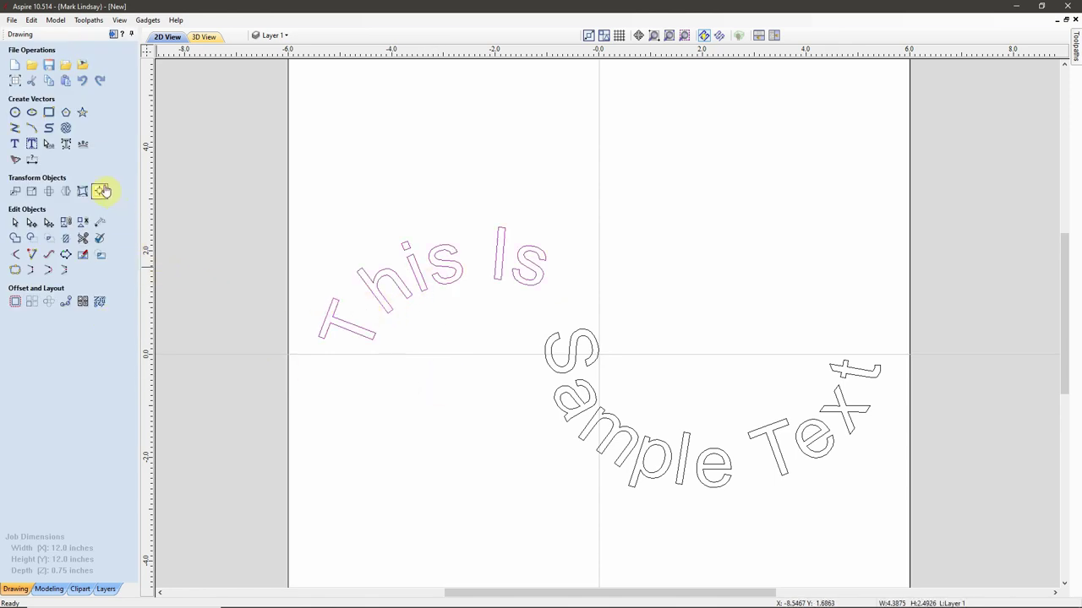
left_click(83, 143)
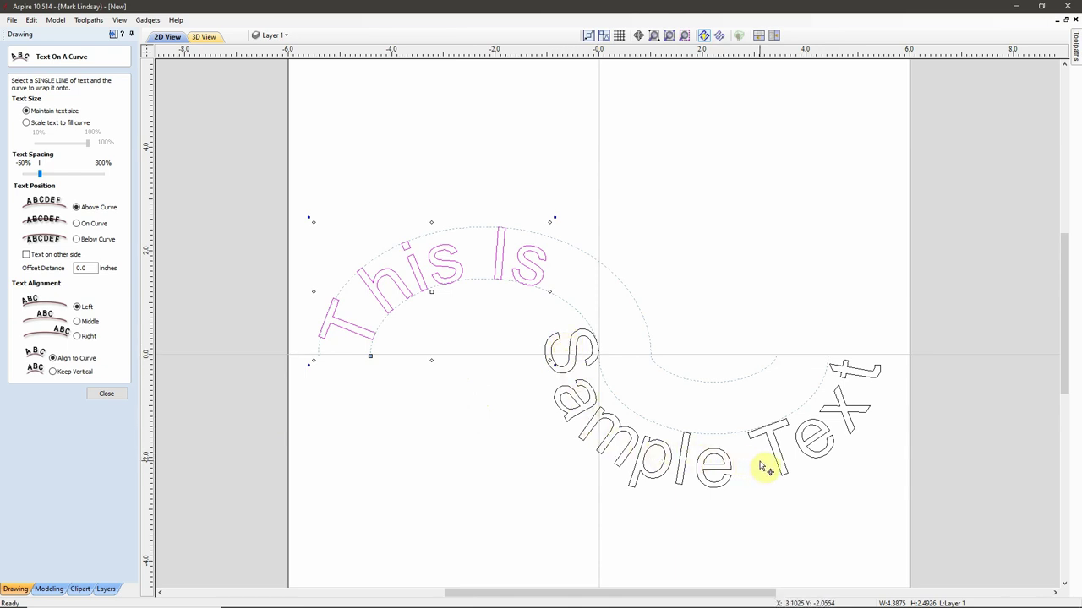
key("Escape")
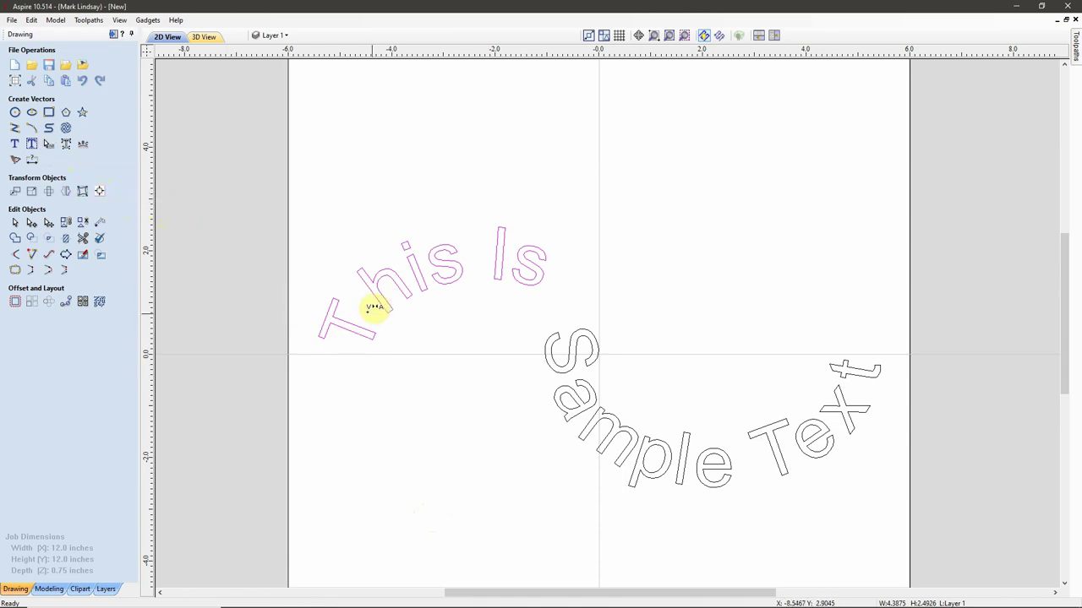
Step: Tighten the kerning between "T" and "h" and the gap between the words of "This Is", and deselect the text
left_click_drag(363, 307, 363, 308)
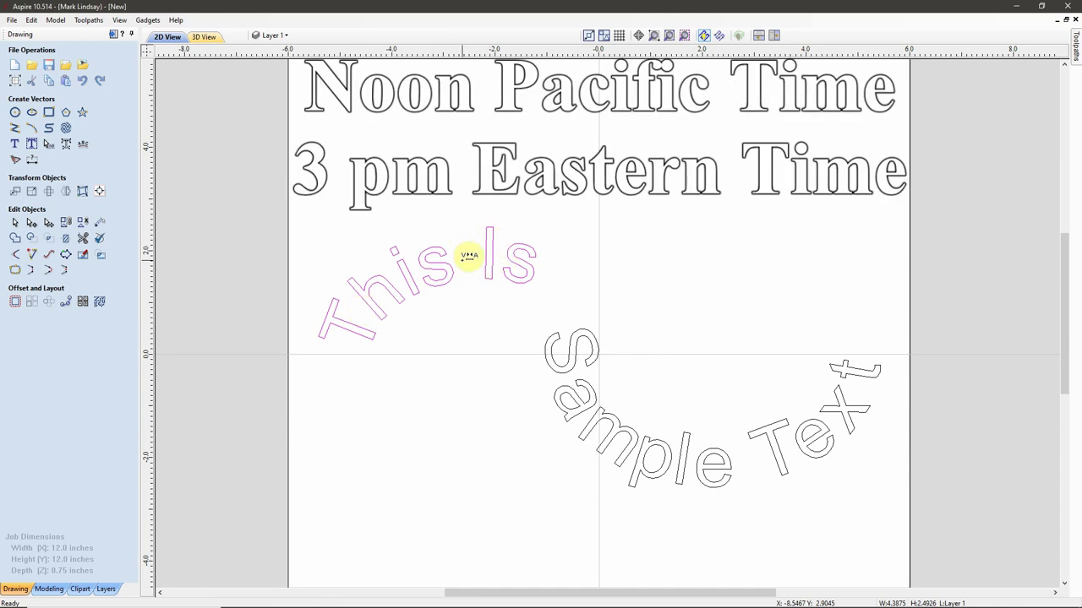
mouse_move(468, 255)
left_mouse_down()
mouse_move(497, 252)
mouse_move(471, 252)
left_mouse_up()
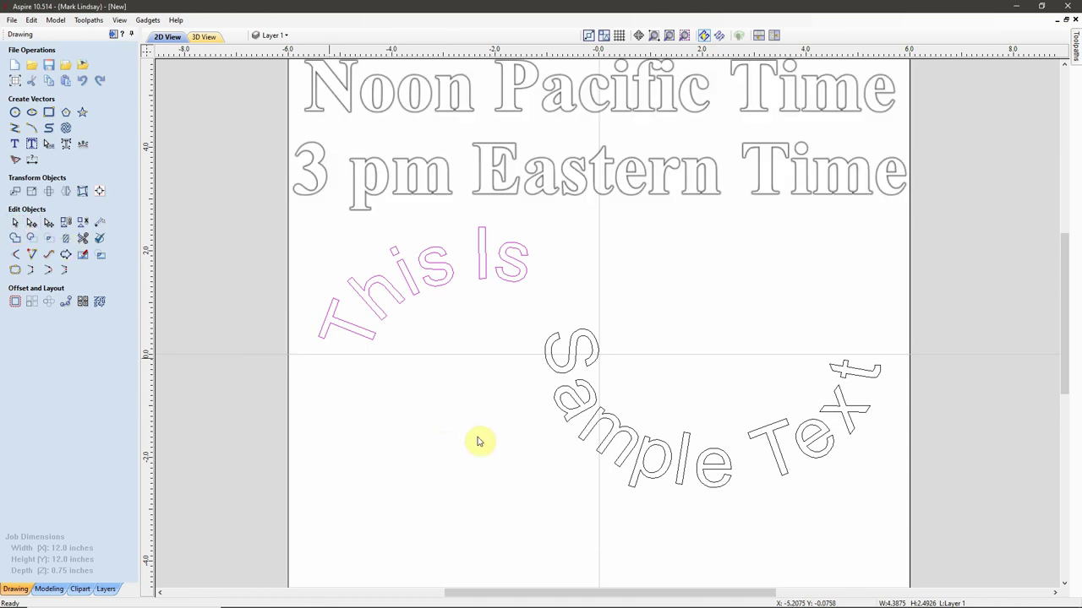
left_click(478, 440)
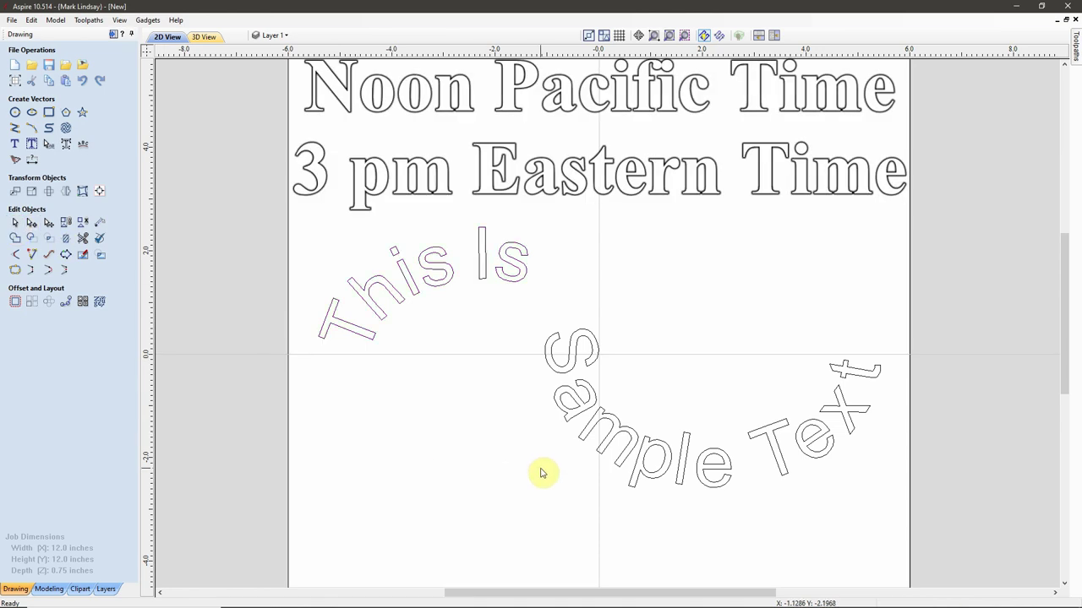